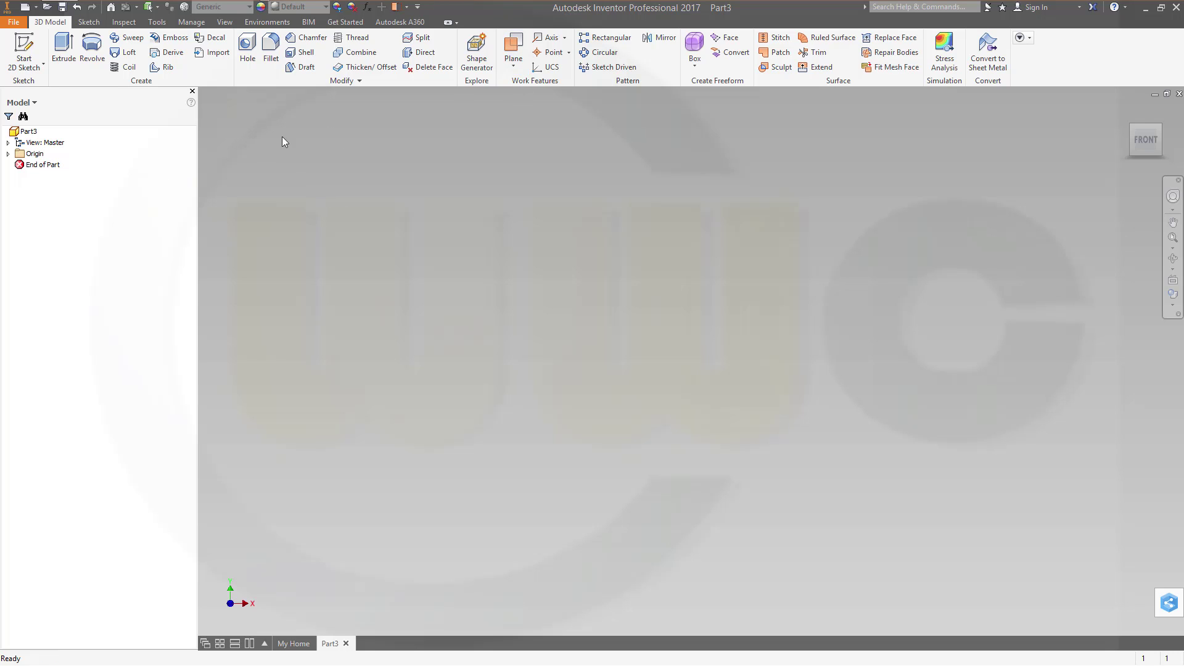
Make the YZ, XZ and XY origin planes visible in the model
click(8, 153)
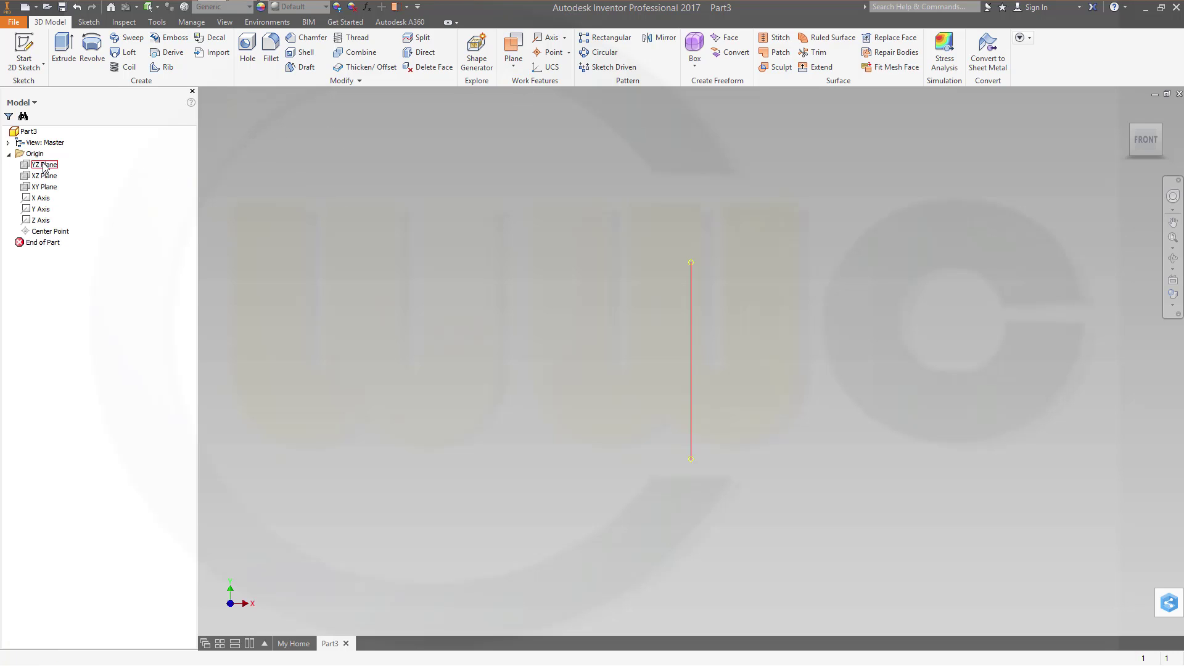
click(44, 165)
shift+click(51, 187)
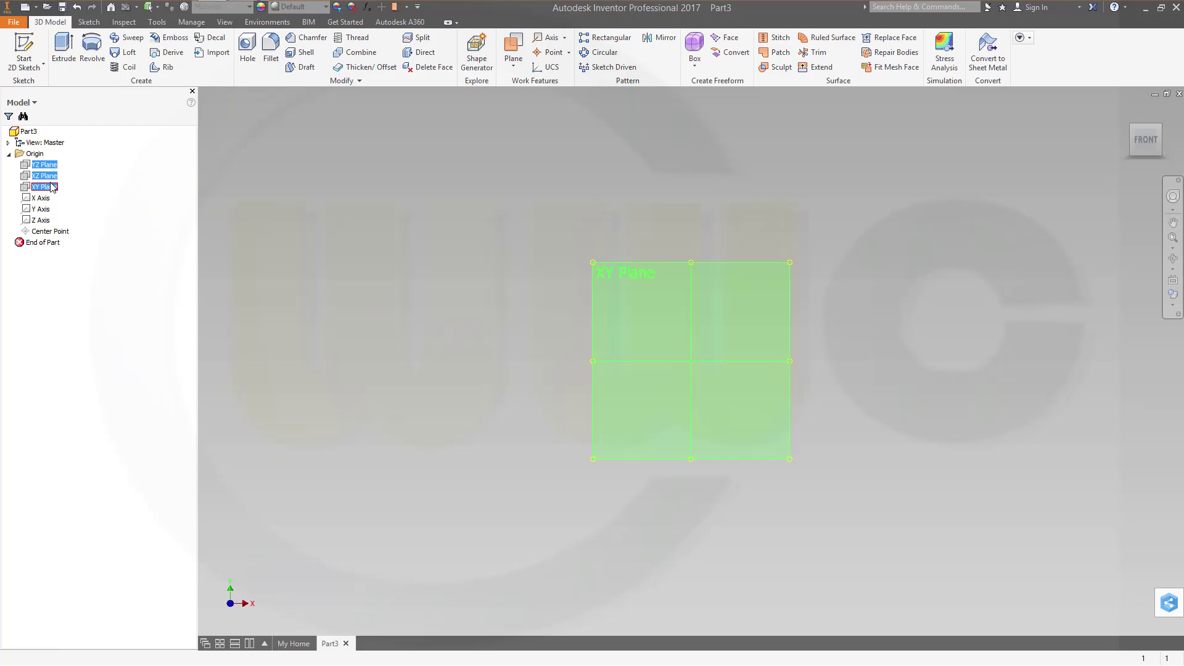
right_click(52, 187)
click(78, 249)
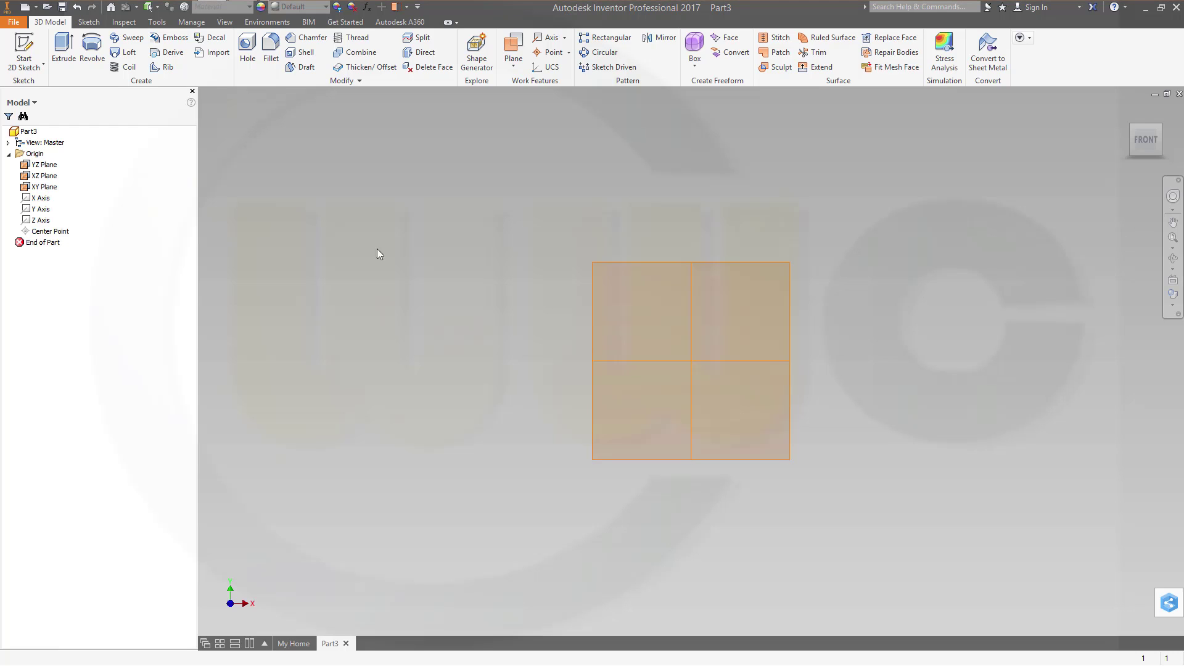
Create two work planes offset from the YZ plane in the positive X direction, at 36 mm and 88 mm
click(513, 47)
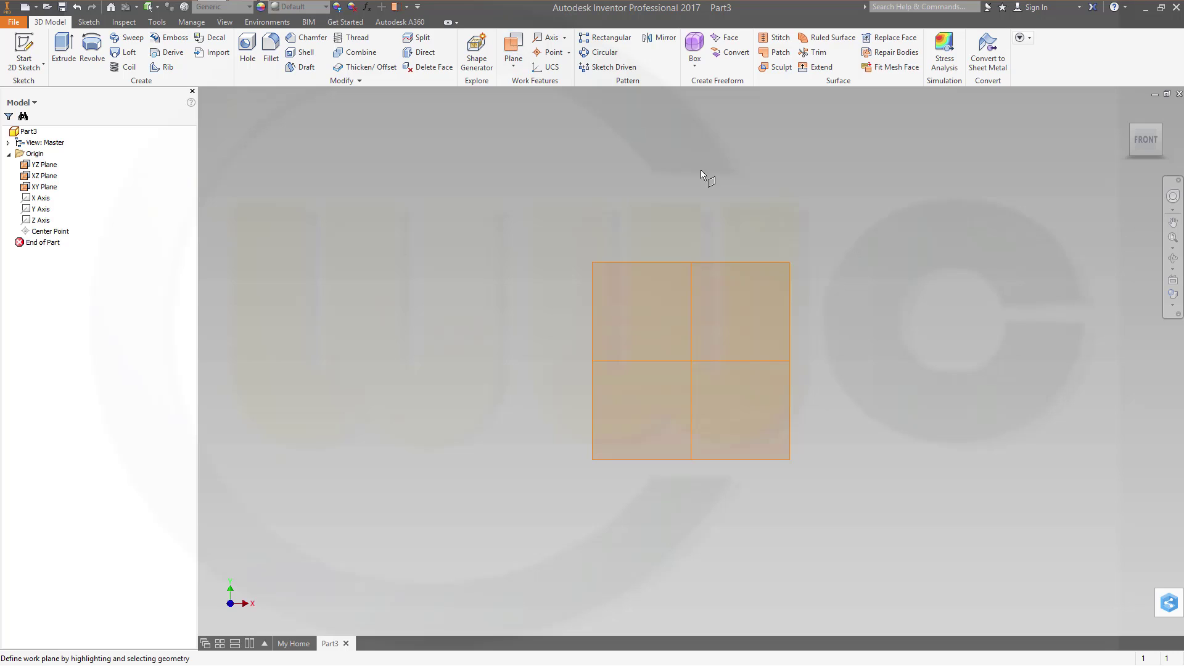
drag(692, 294, 857, 312)
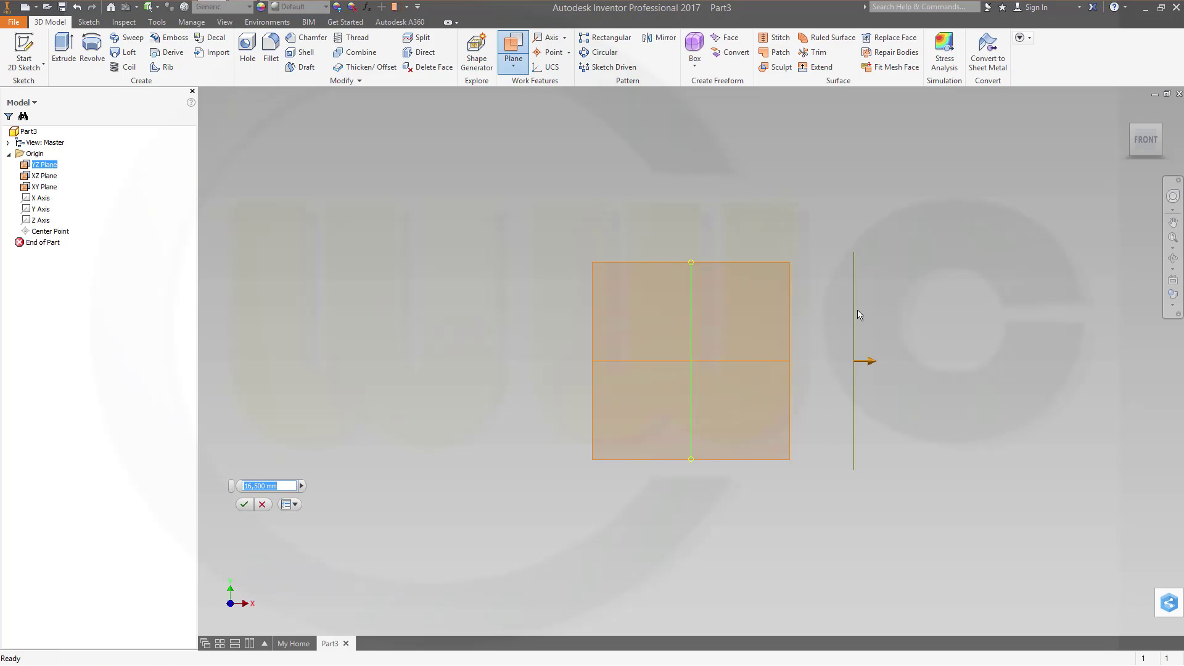
text(36)
key(Return)
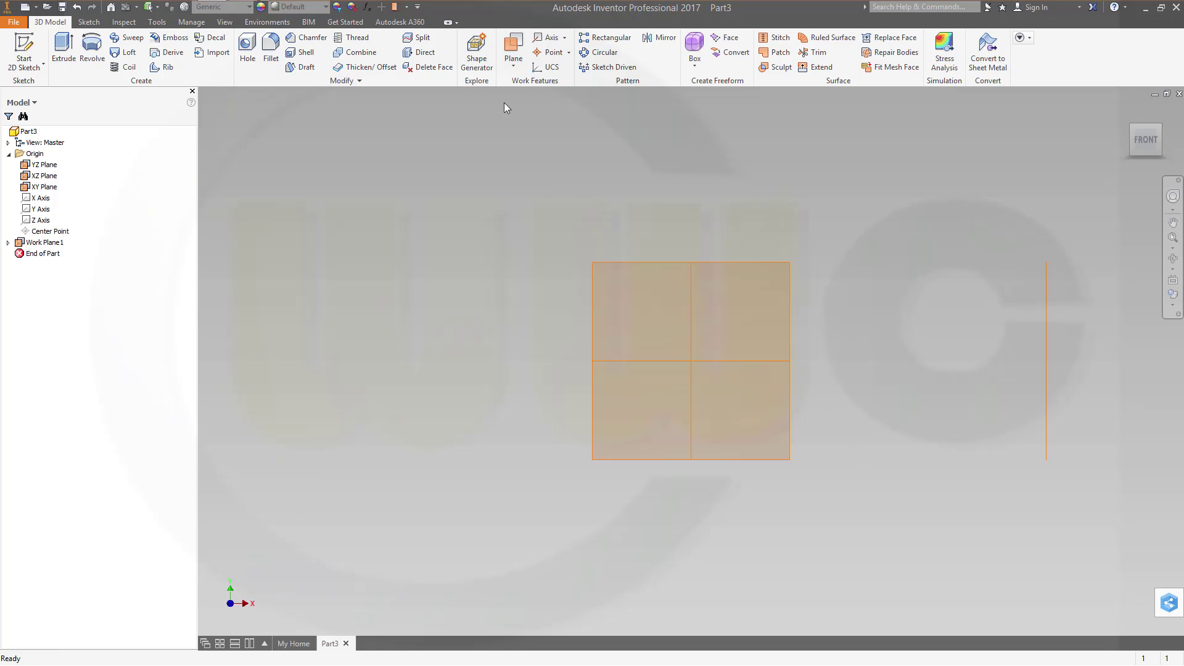
click(513, 47)
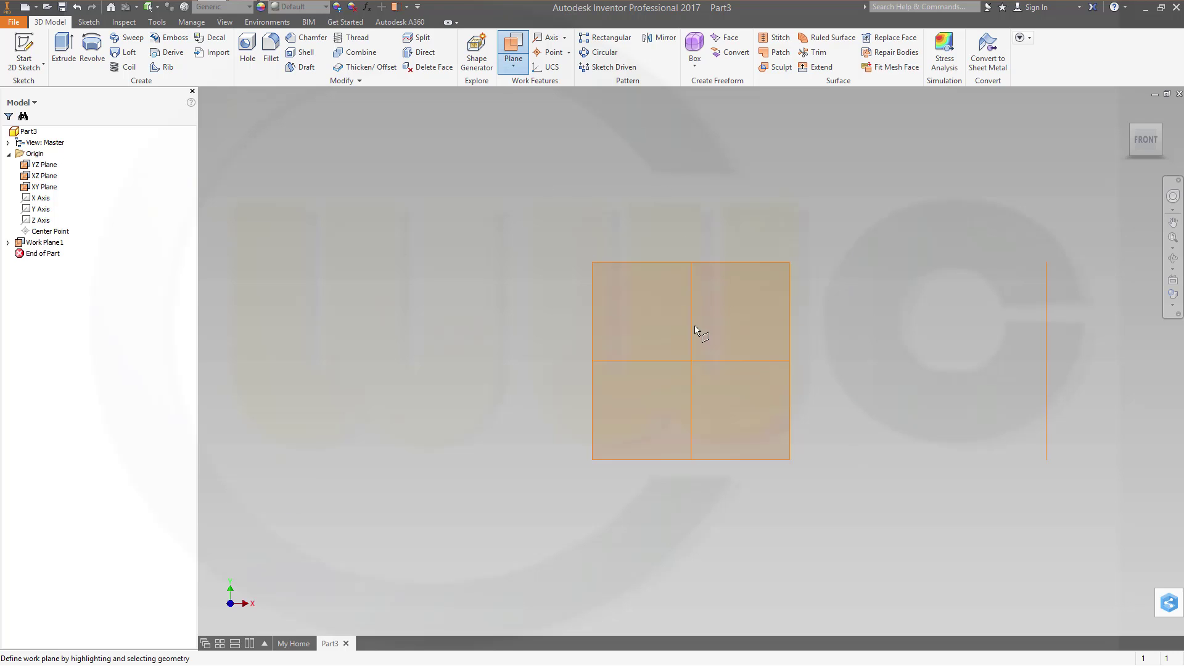
drag(696, 332, 909, 339)
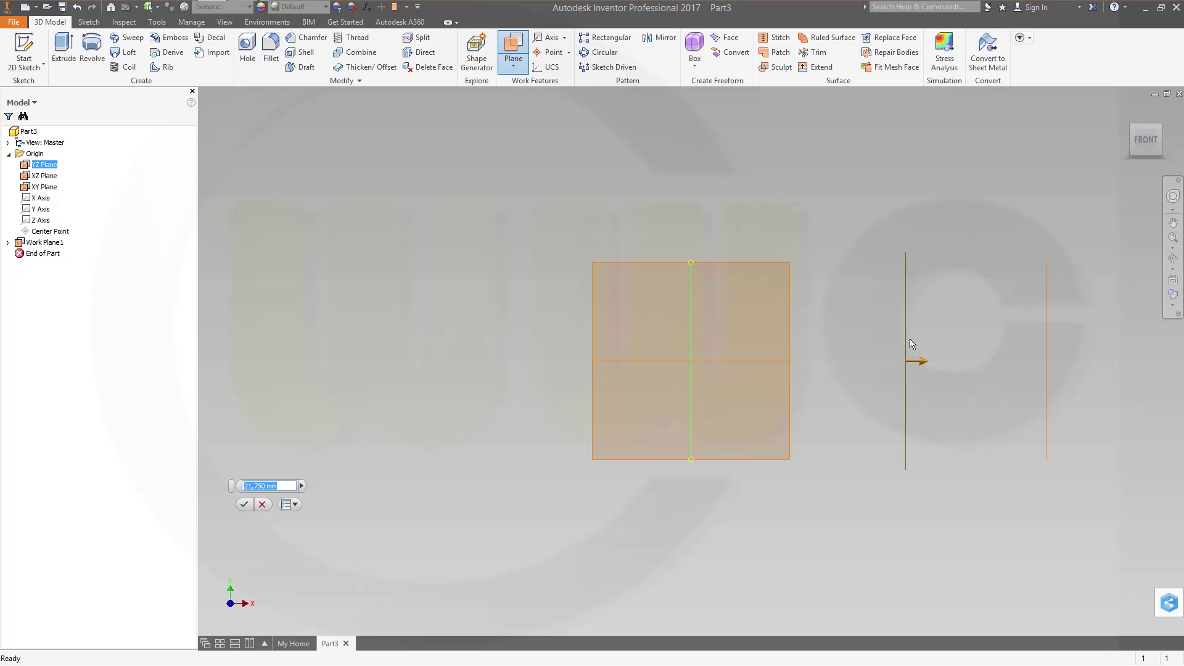
text(0)
key(Return)
Create two work planes on the negative X side of the YZ plane, offset -36 mm and -88 mm
click(513, 46)
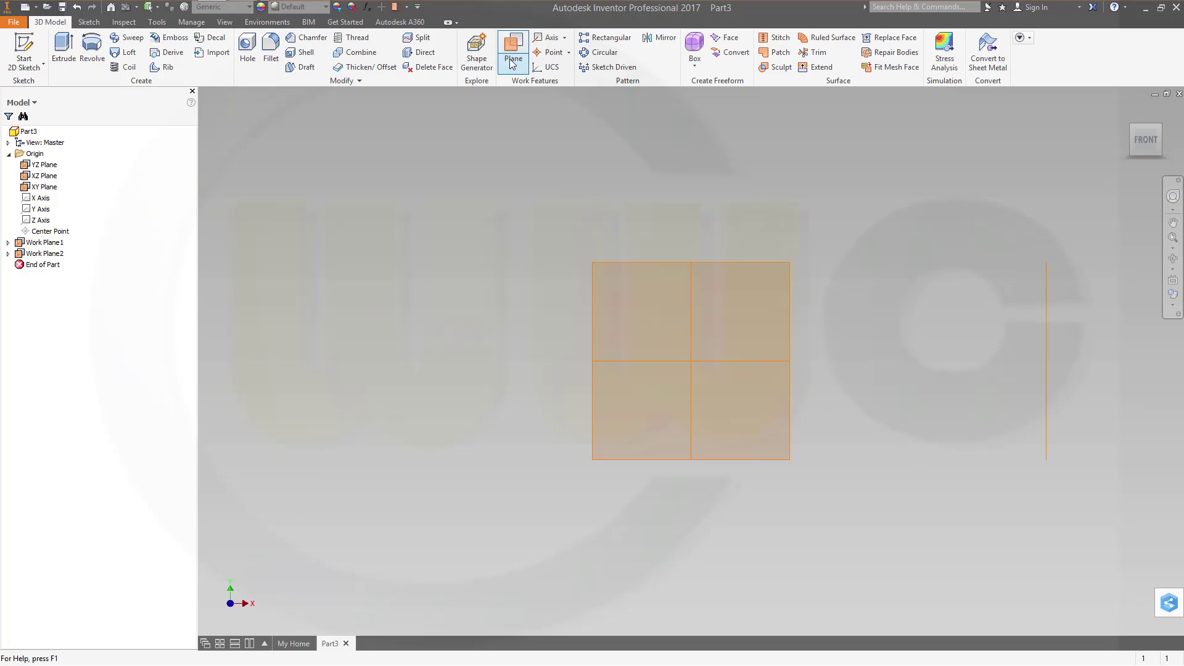
drag(692, 341, 427, 325)
text(-3)
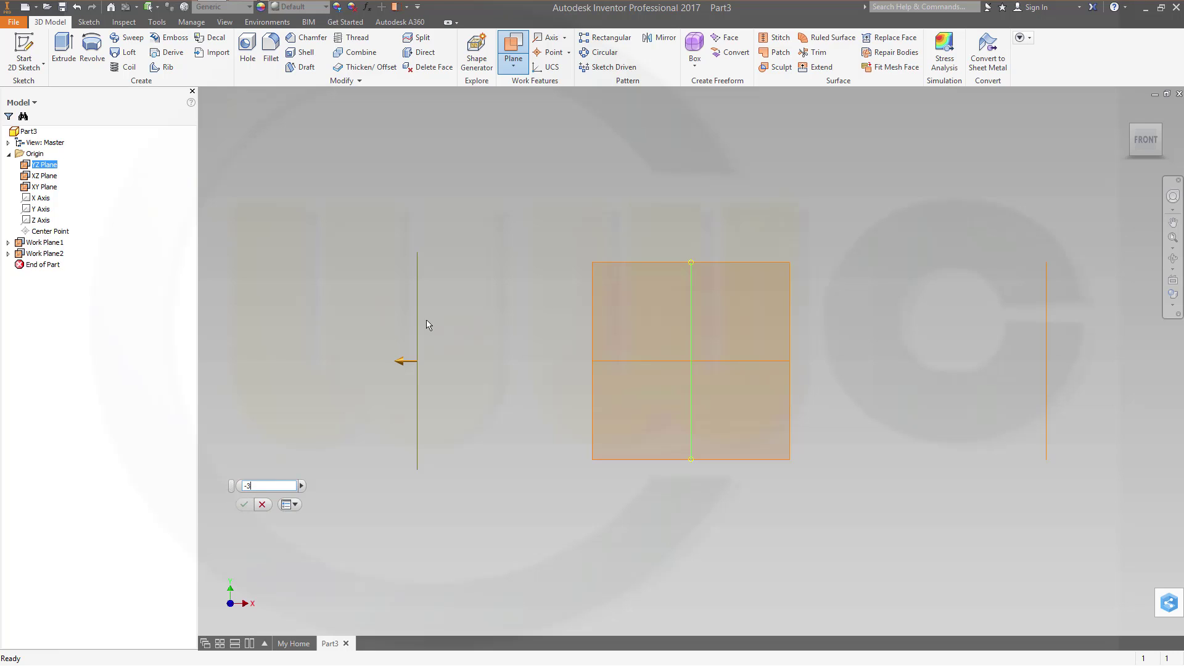
text(6)
key(Return)
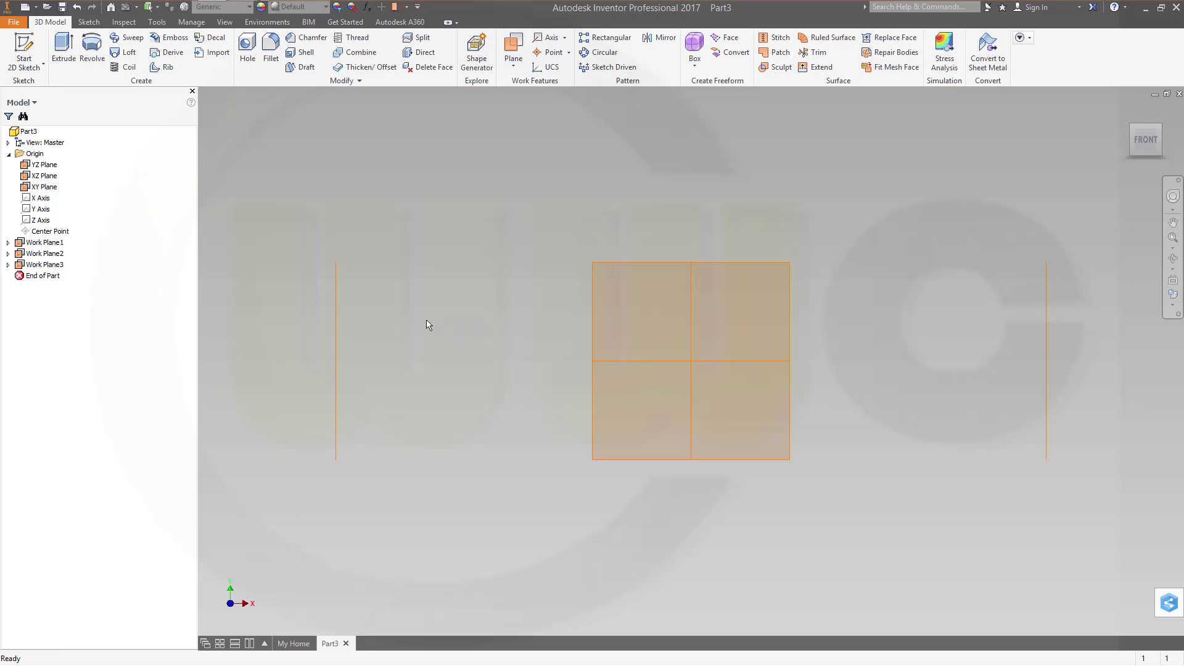
click(513, 53)
drag(693, 355, 402, 347)
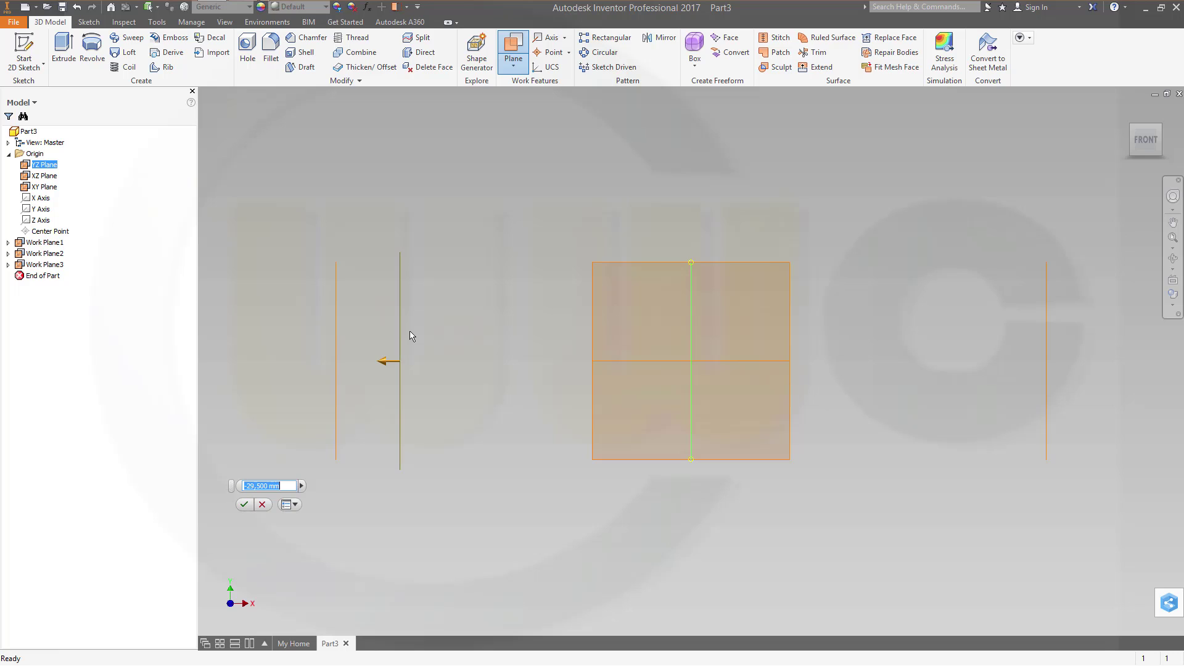
text(-88)
key(Return)
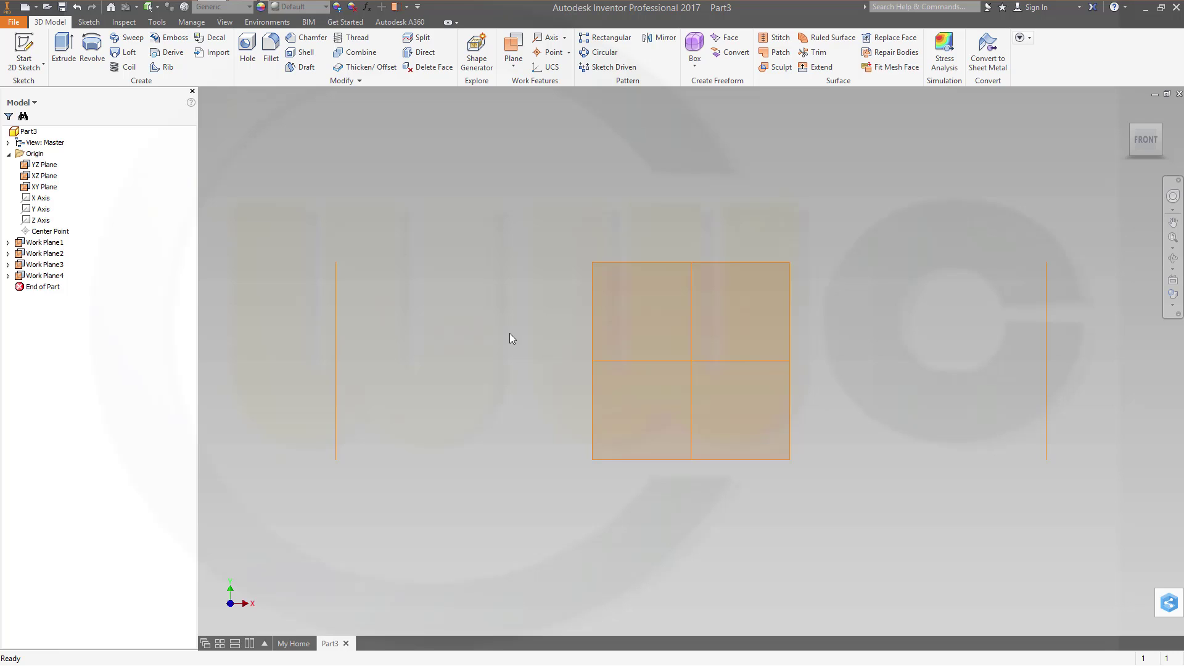
Create a work plane offset -5 mm from the XZ plane
click(514, 50)
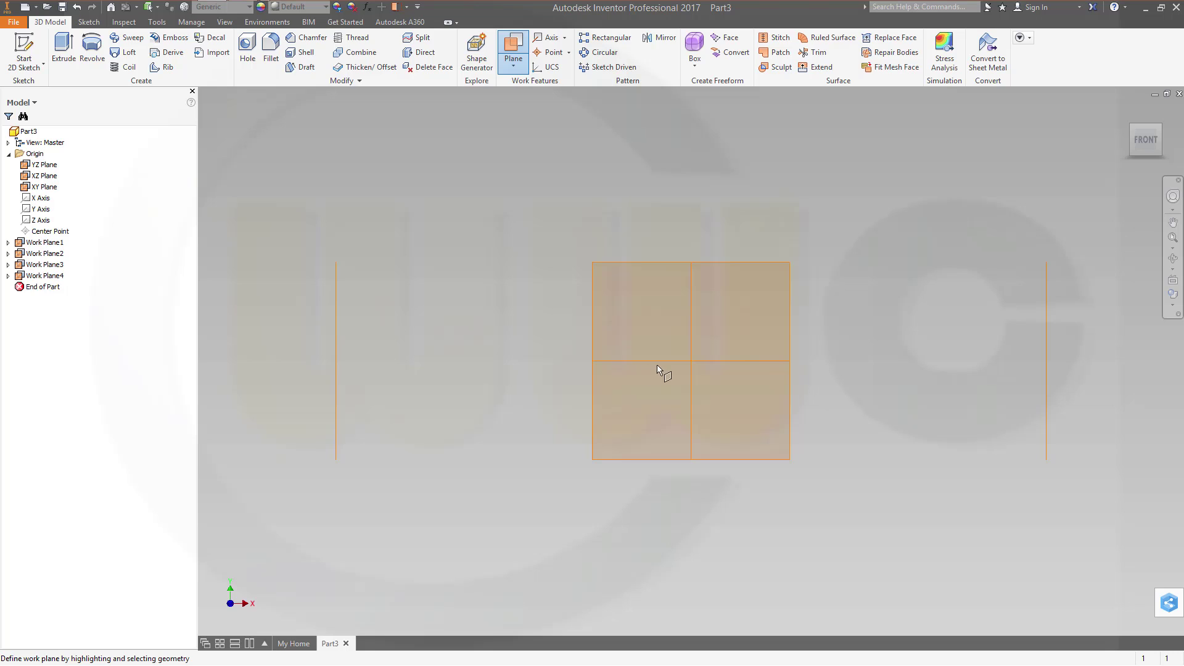
drag(657, 364, 651, 441)
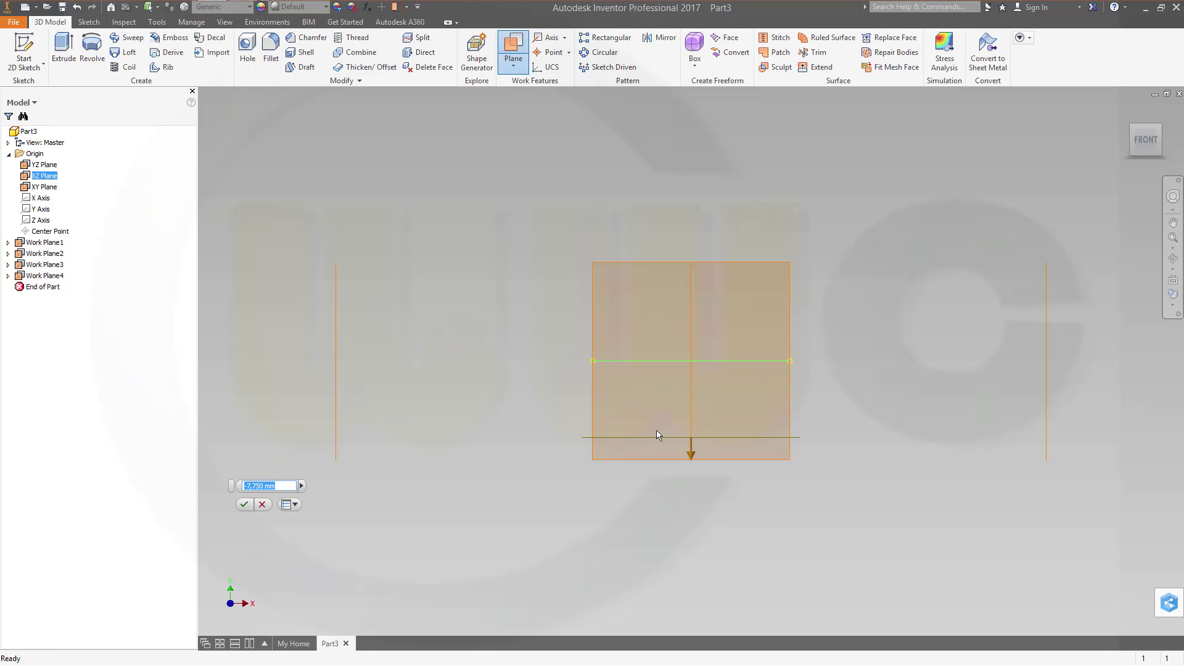
text(-5)
key(Return)
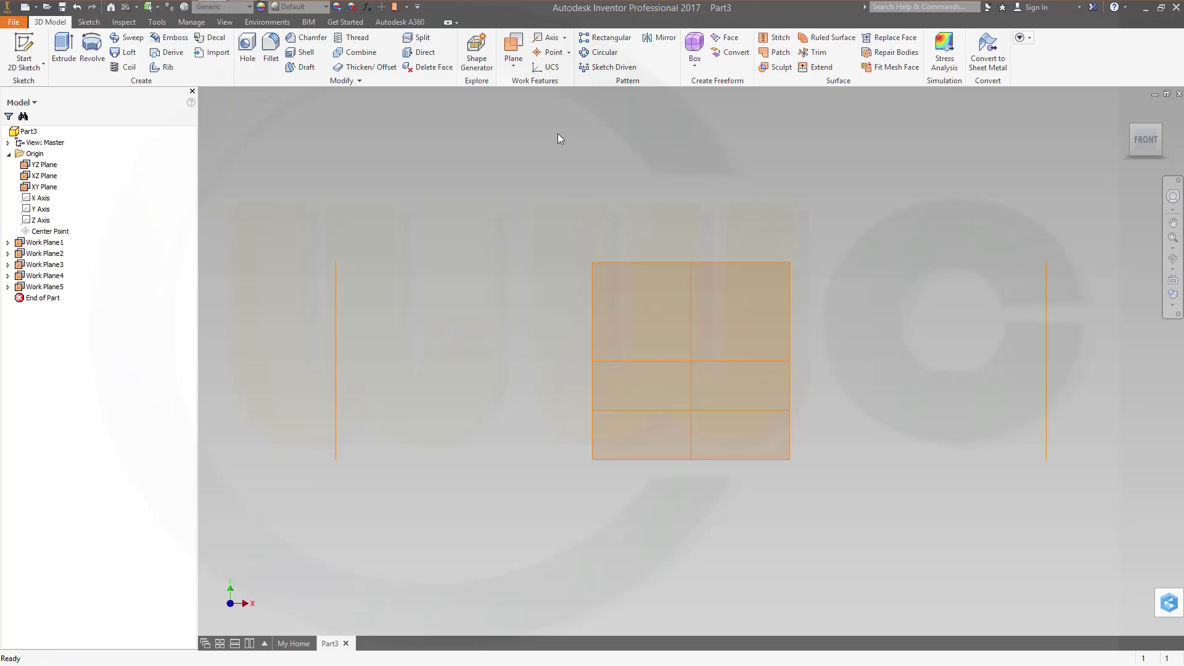
Create two more work planes offset from the XZ plane in the positive Y direction
click(513, 44)
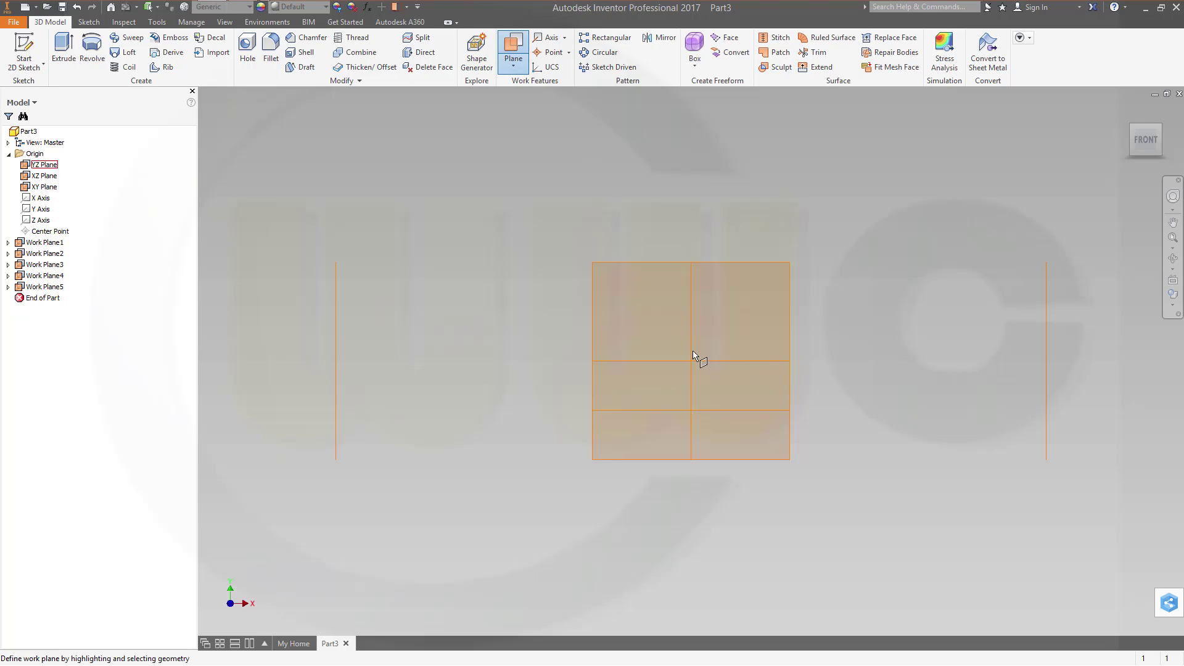
drag(679, 357, 661, 216)
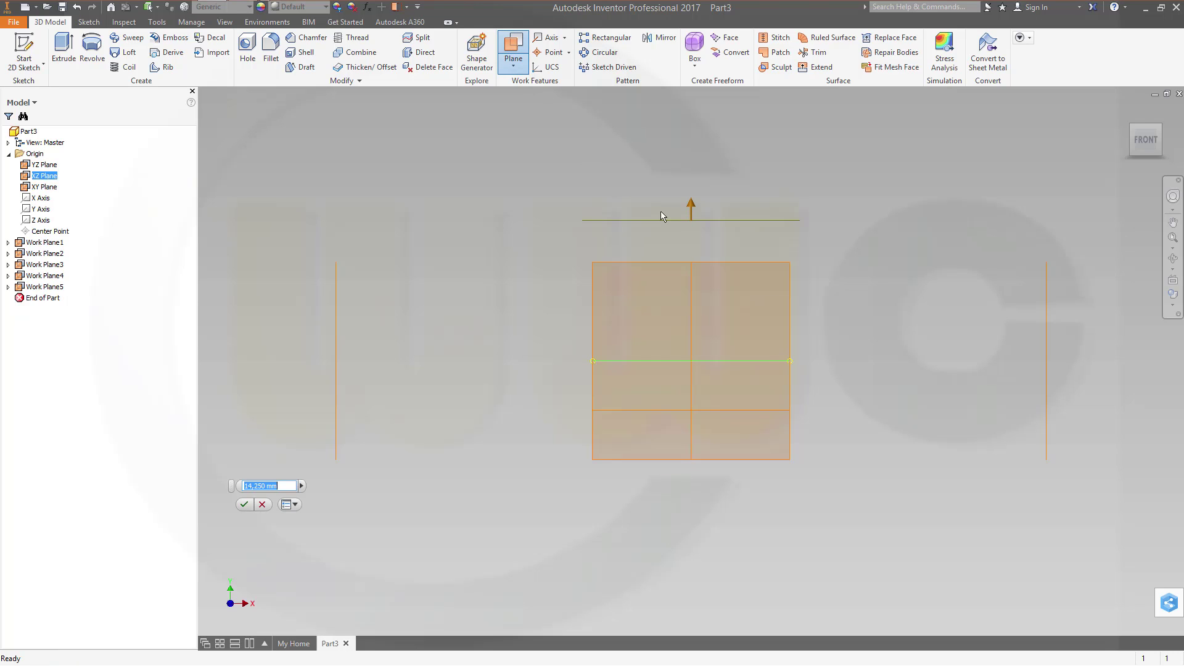
key(Return)
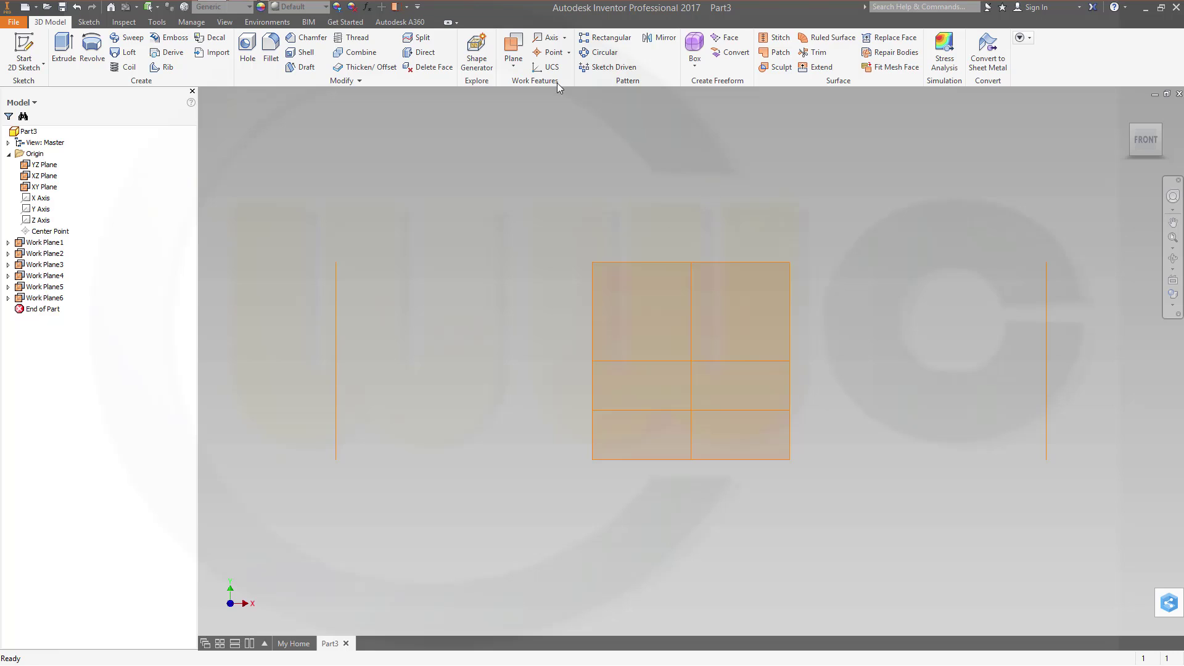
click(513, 50)
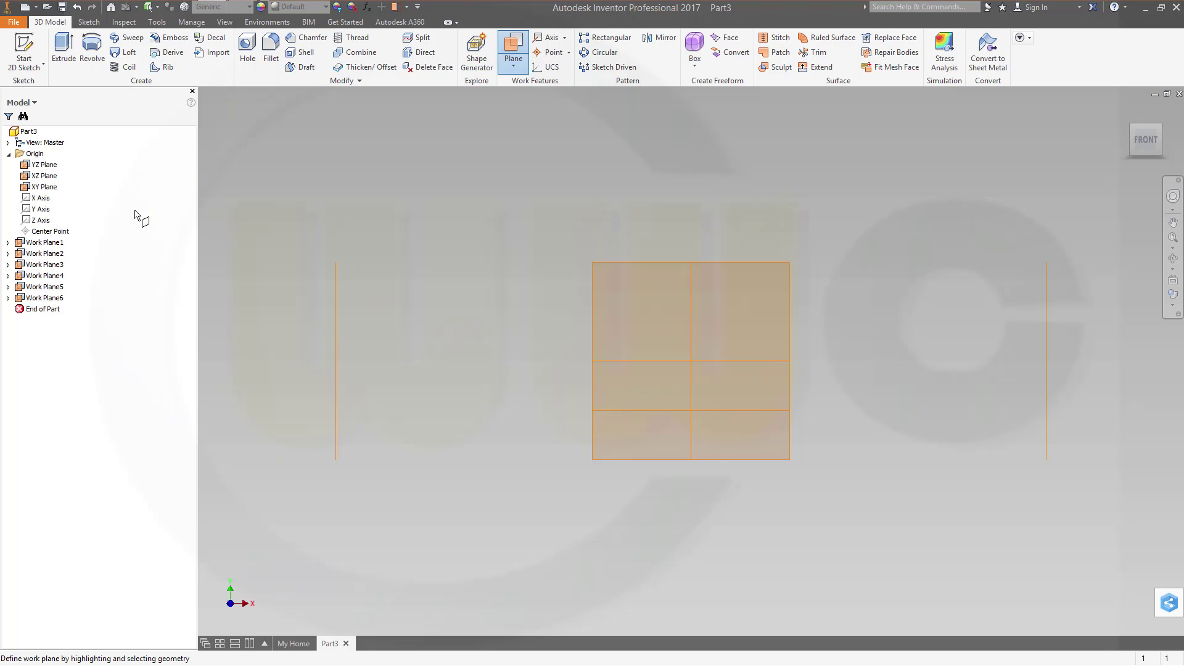
click(48, 177)
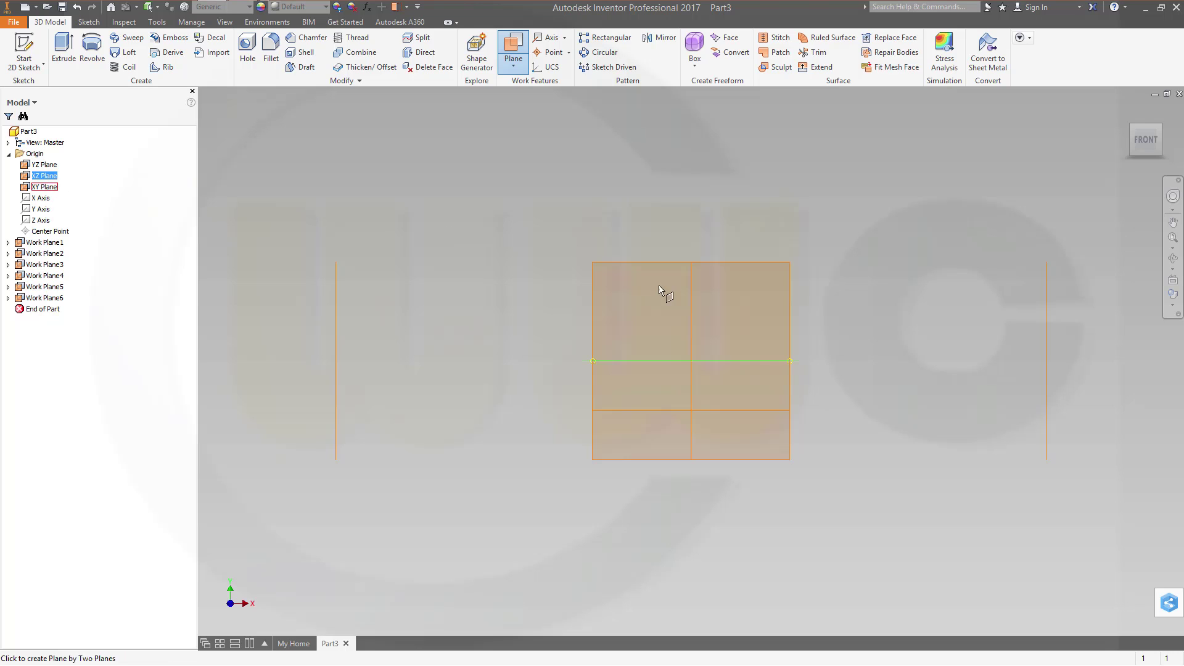
drag(697, 346, 699, 313)
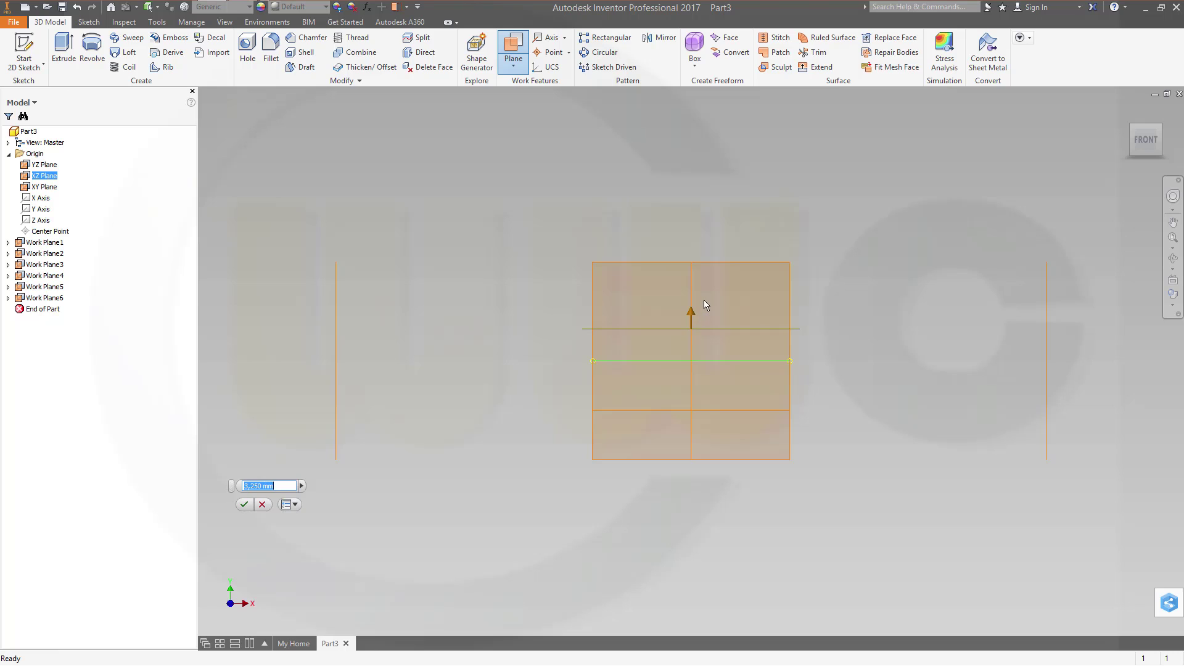
key(Return)
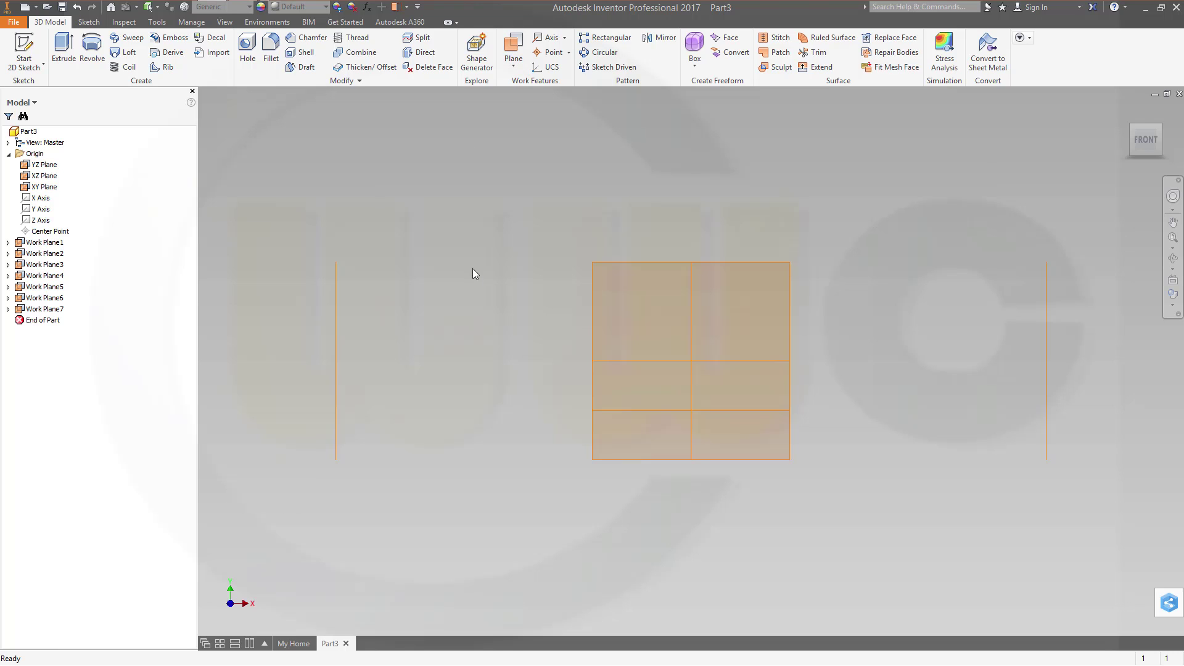
Hide the XY origin plane, leaving the other origin planes and the work planes shown
scroll(473, 268, up, 3)
scroll(543, 302, down, 6)
mouse_move(664, 424)
shift+middle_down()
mouse_move(616, 428)
mouse_move(642, 418)
mouse_move(664, 440)
mouse_move(653, 431)
shift+middle_up()
right_click(49, 187)
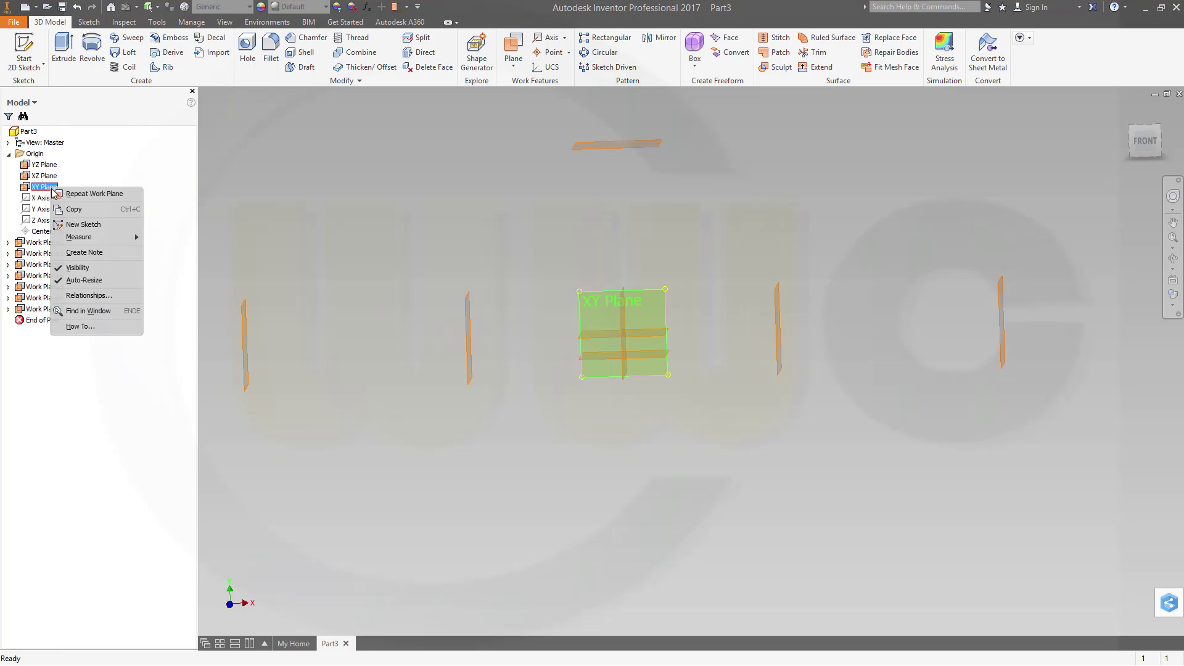
click(80, 267)
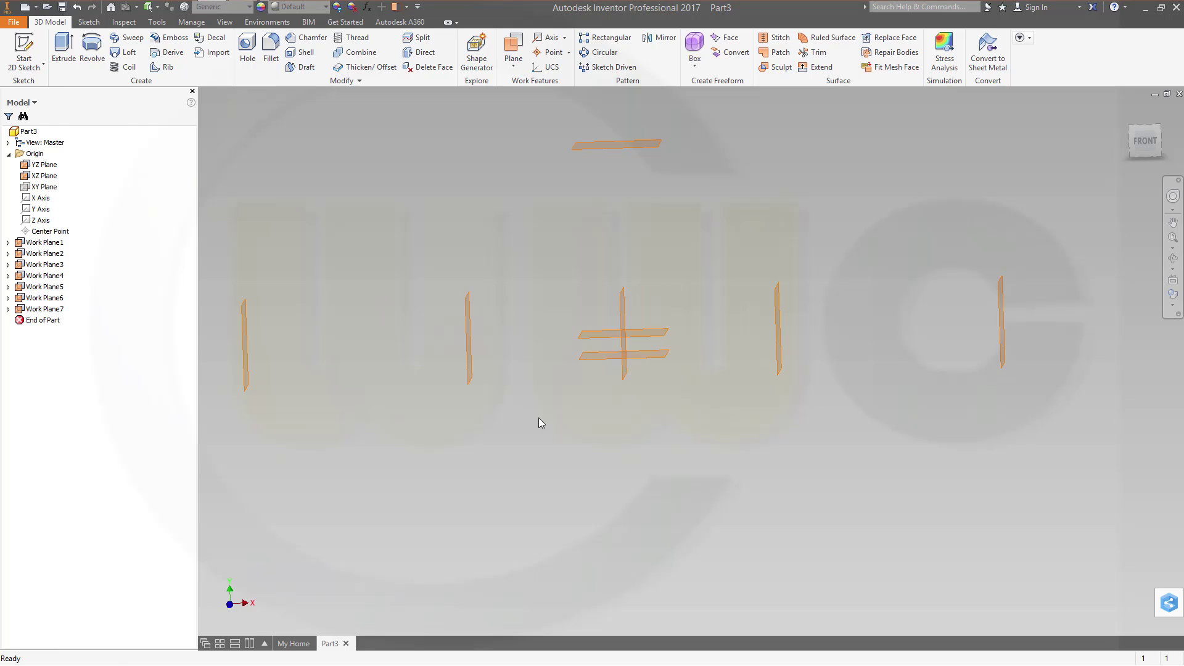
Start a new 2D sketch on the XY plane
middle_drag(539, 420, 581, 447)
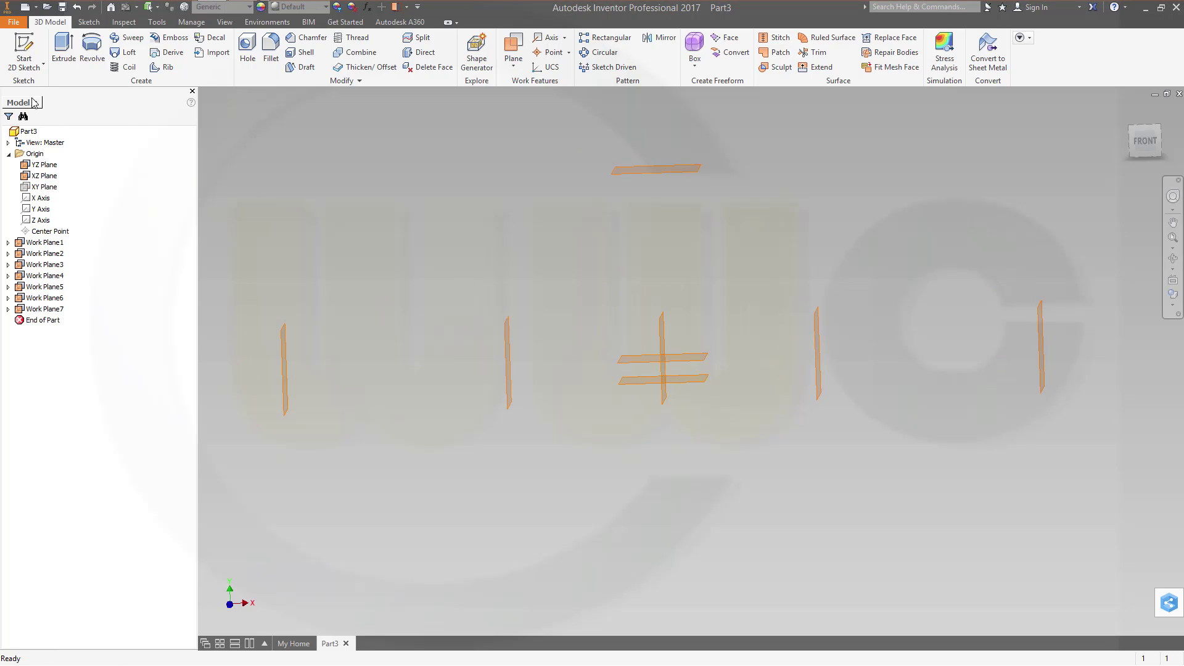
click(24, 52)
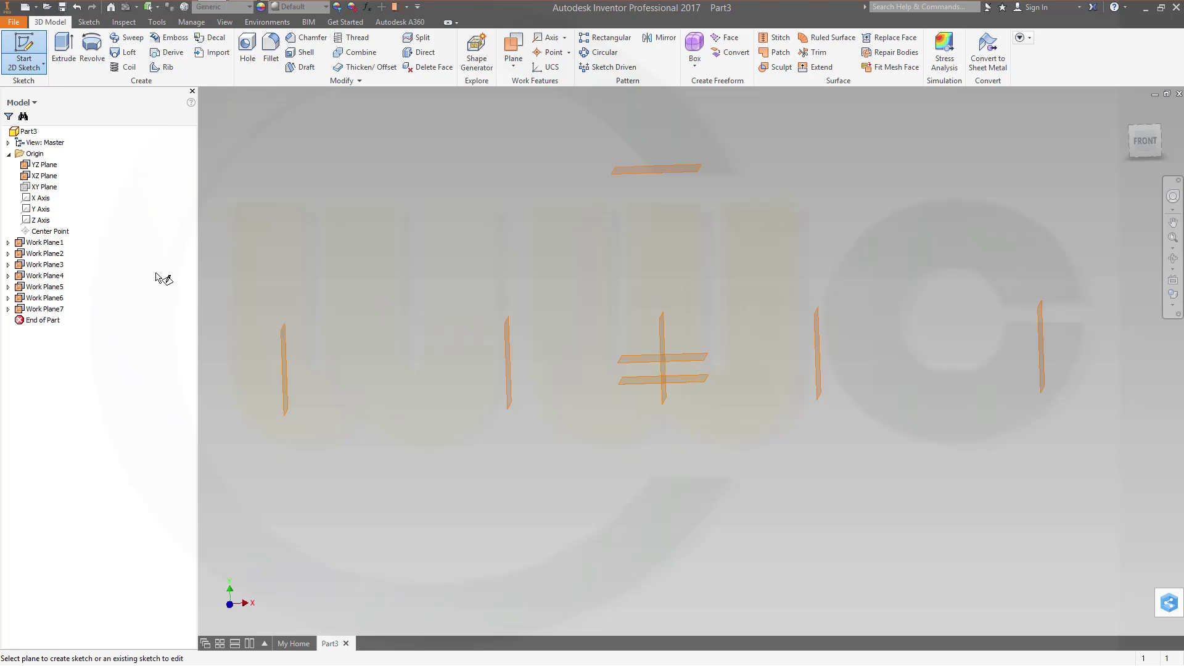
click(55, 189)
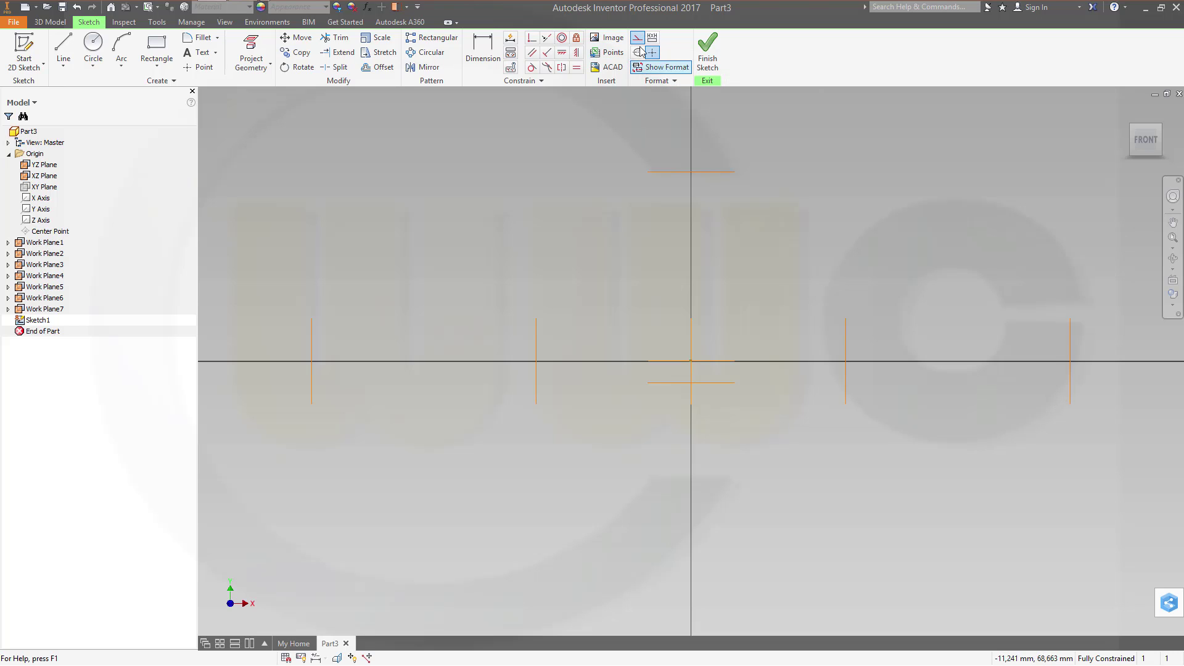
Project the offset work planes and the YZ and XZ origin planes into the sketch as reference lines
click(254, 52)
click(257, 61)
click(257, 63)
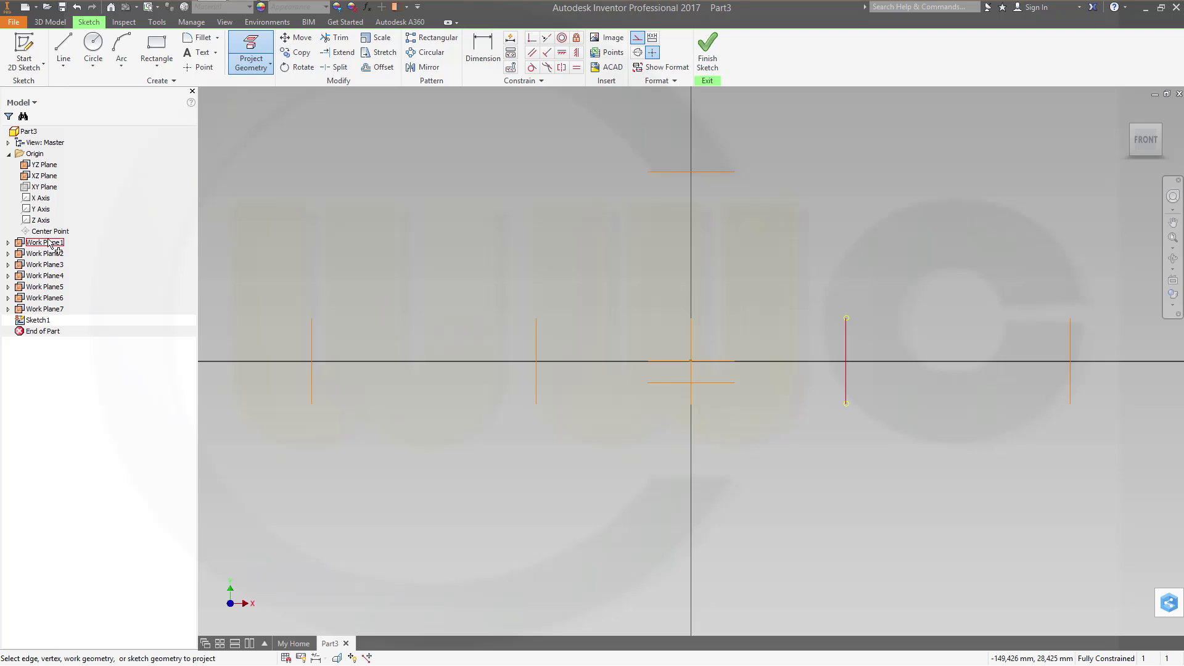
click(46, 312)
shift+click(49, 253)
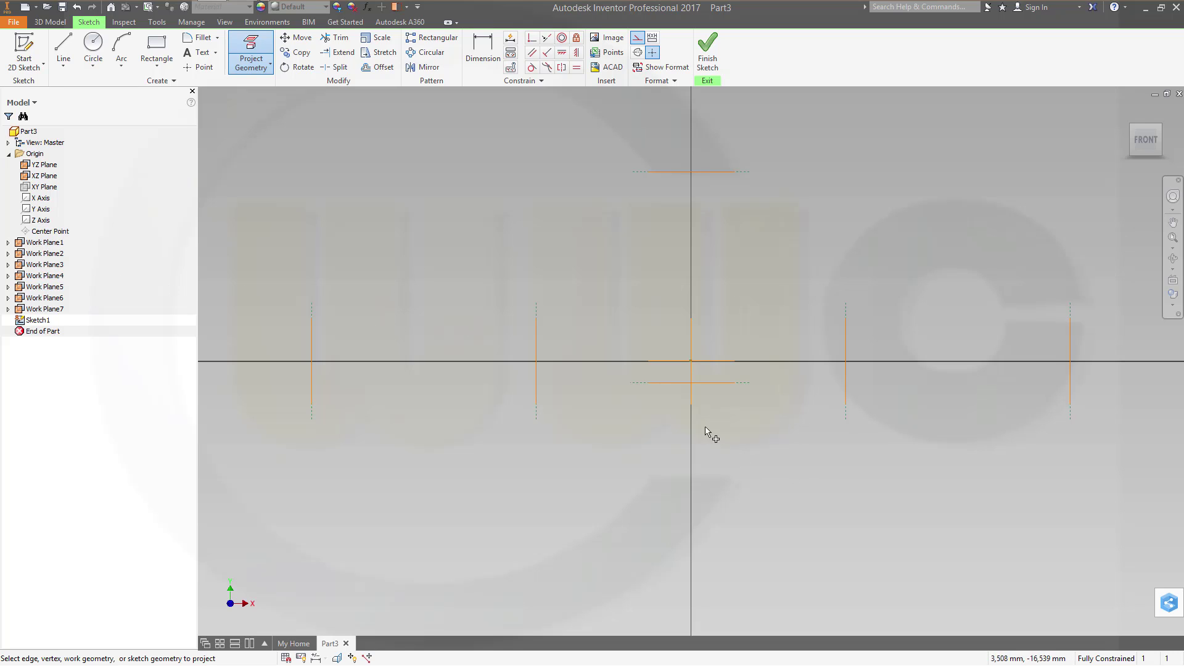
click(691, 401)
click(709, 365)
key(Escape)
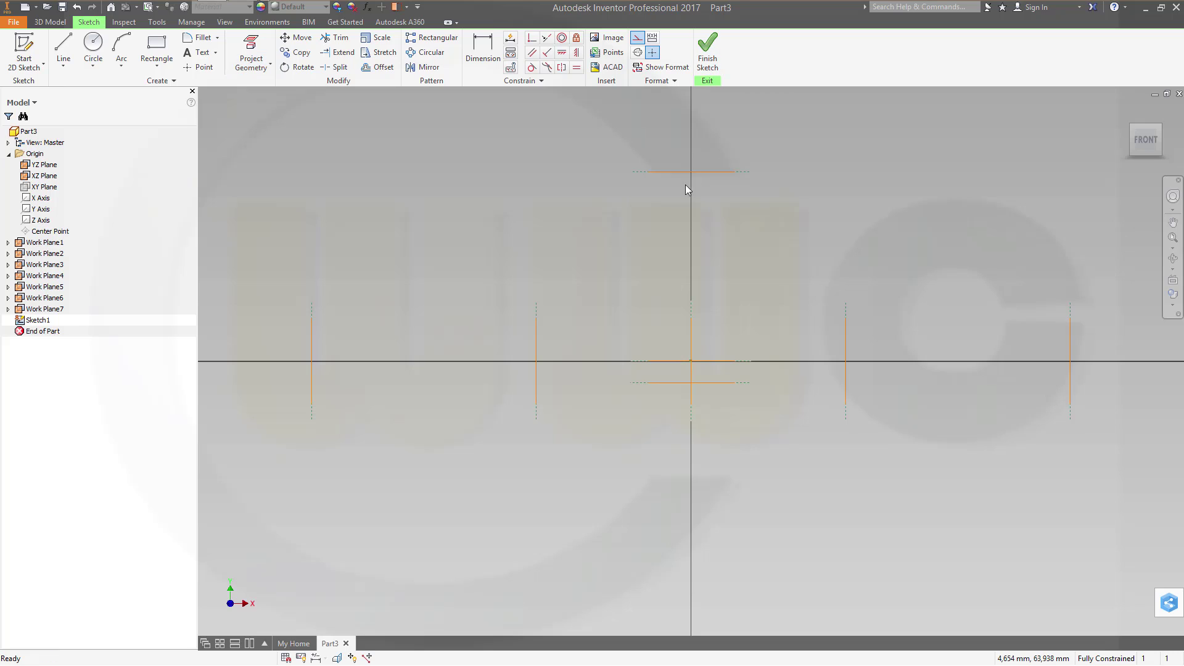
Hide Work Plane1 through Work Plane7, keeping only their projected lines in the sketch
click(45, 242)
shift+click(44, 309)
right_click(44, 311)
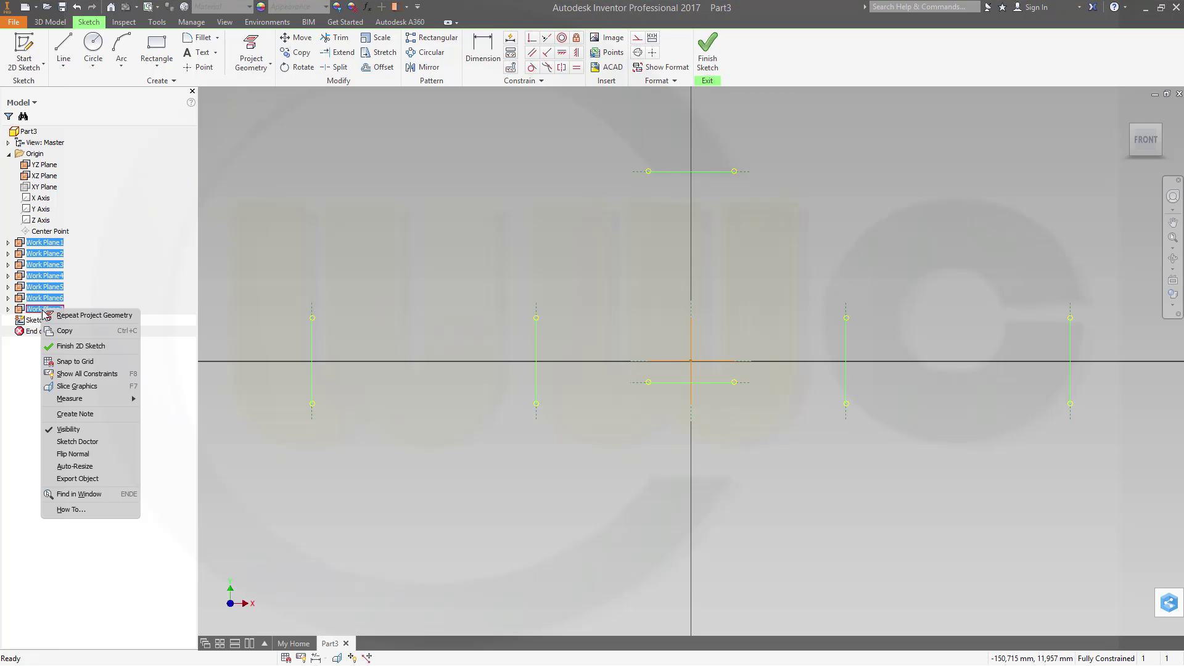
click(69, 430)
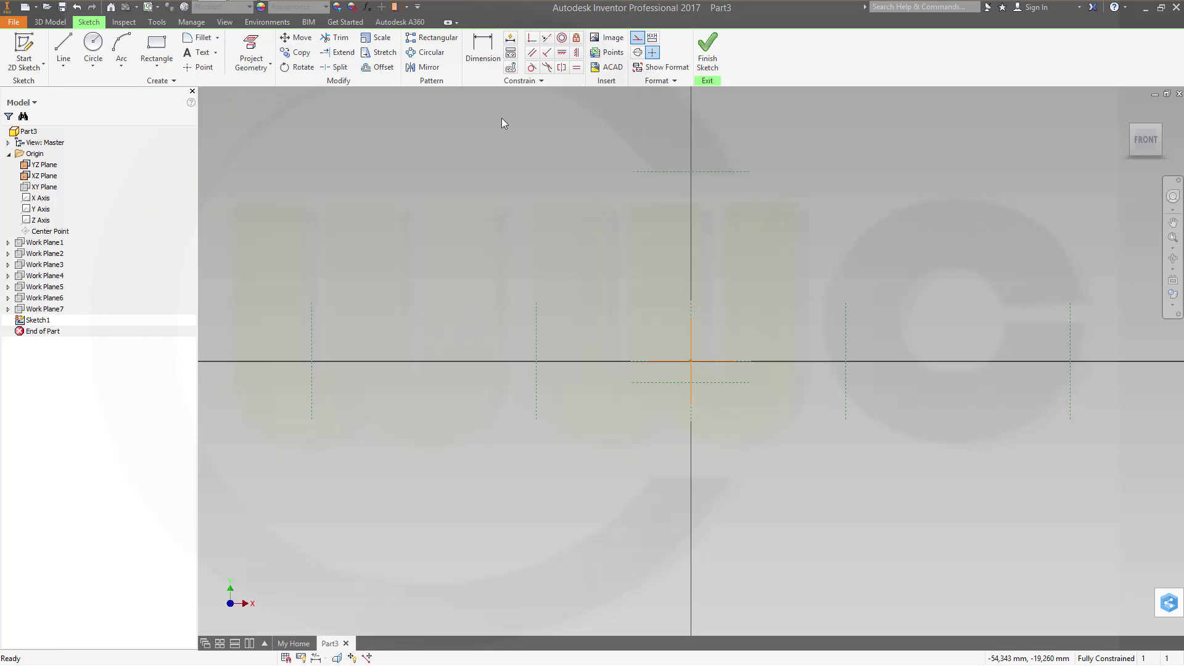
Draw a freehand two-point rectangle to the upper right of the projected reference lines, clear of all of them
click(157, 50)
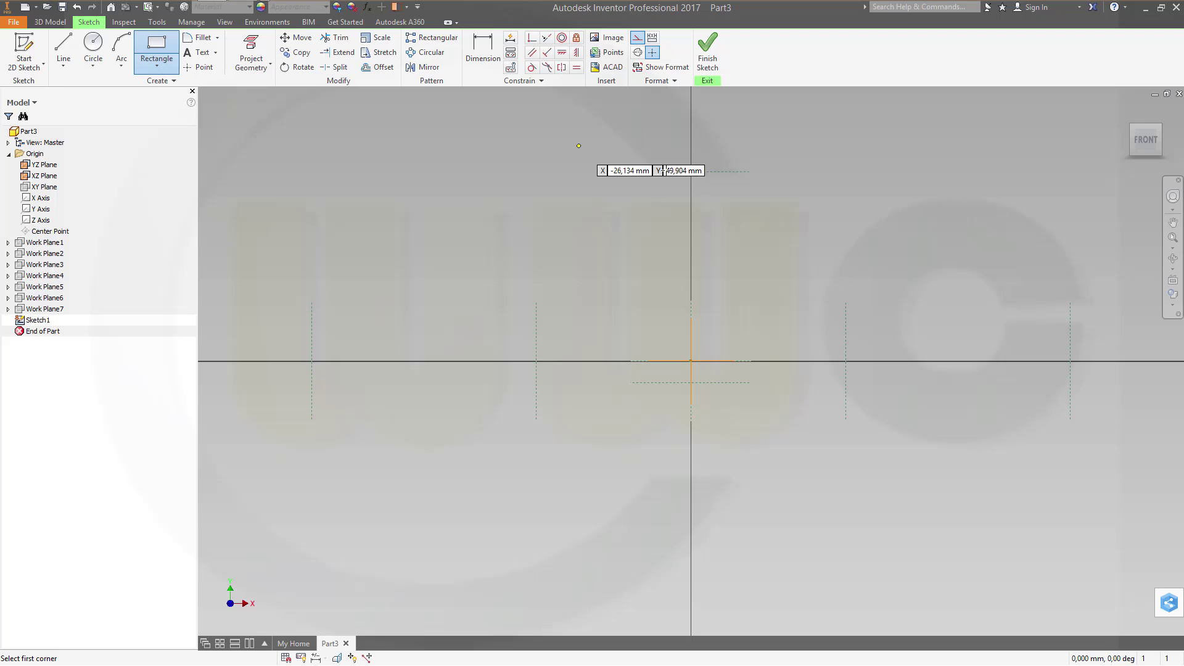
click(869, 160)
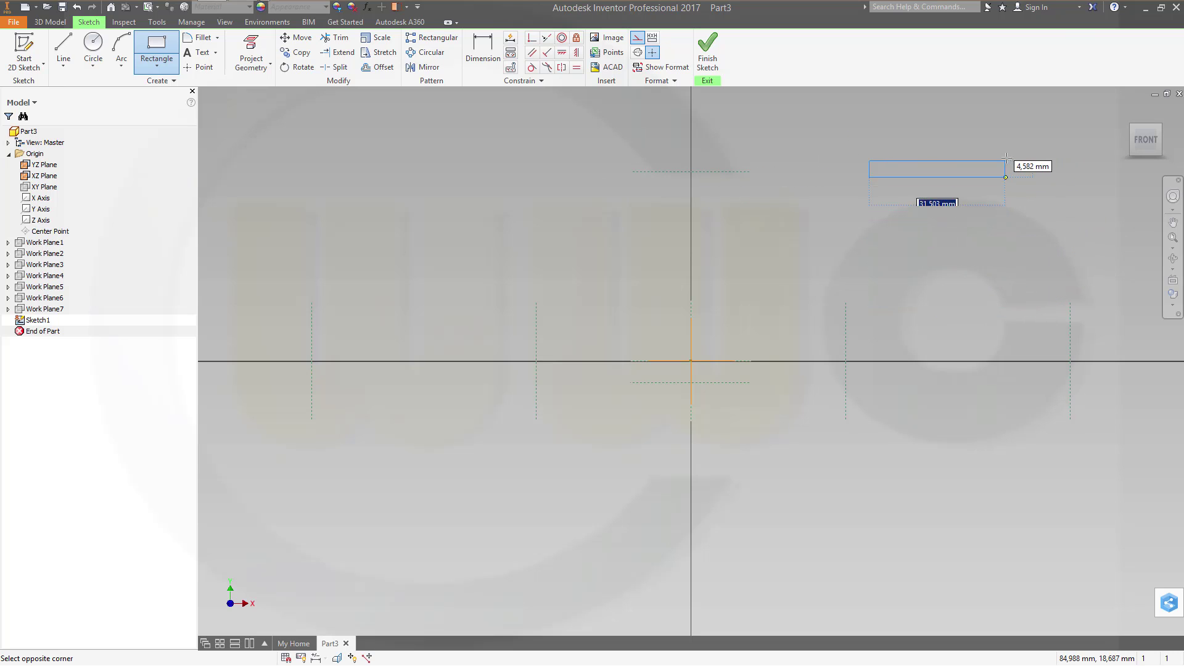
click(1029, 105)
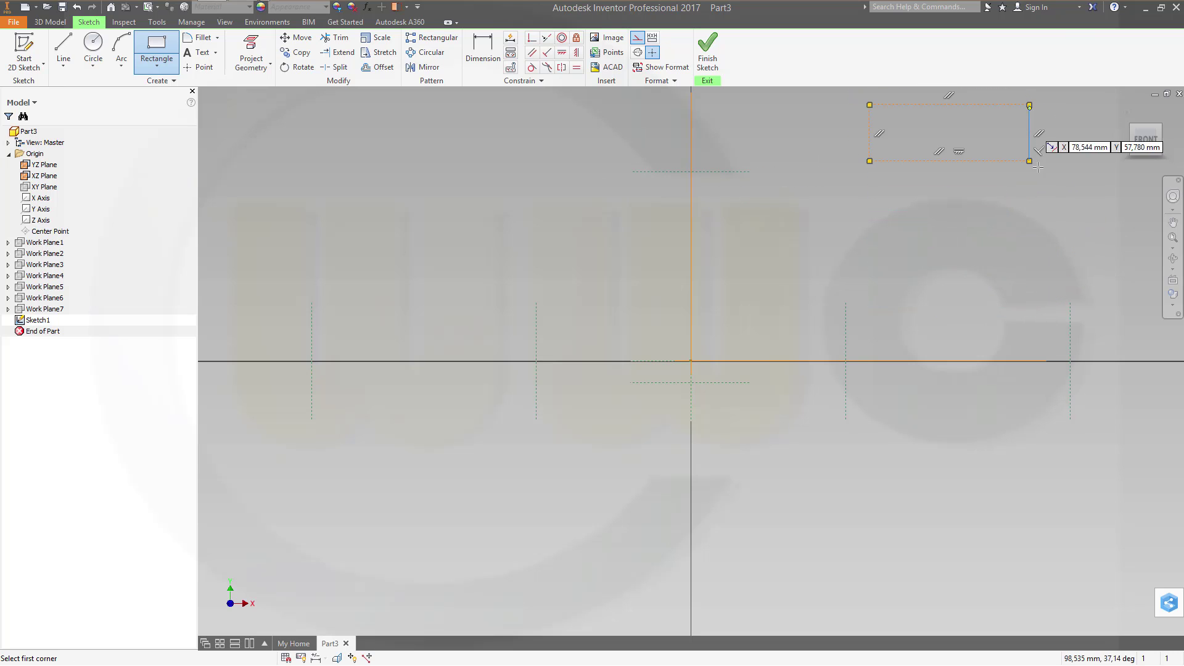
right_click(1027, 245)
key(Escape)
middle_drag(975, 282, 814, 370)
Convert all four lines of the rectangle from construction to normal geometry
click(546, 38)
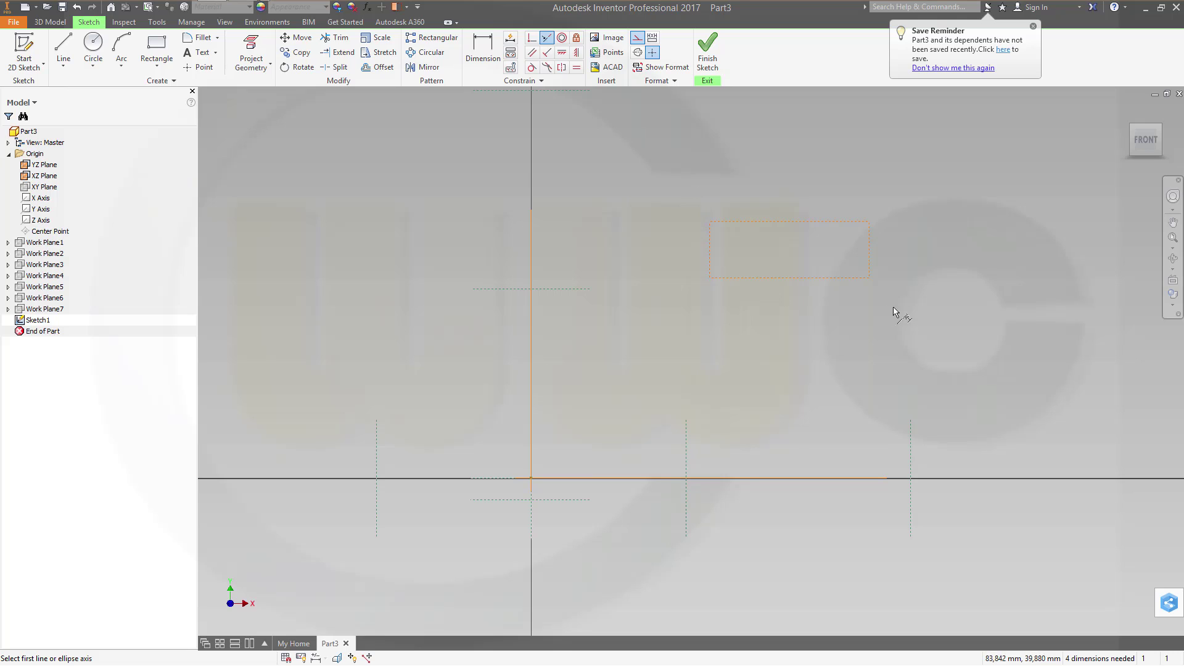
key(Escape)
mouse_move(672, 182)
mouse_down()
mouse_move(697, 250)
mouse_move(961, 308)
mouse_up()
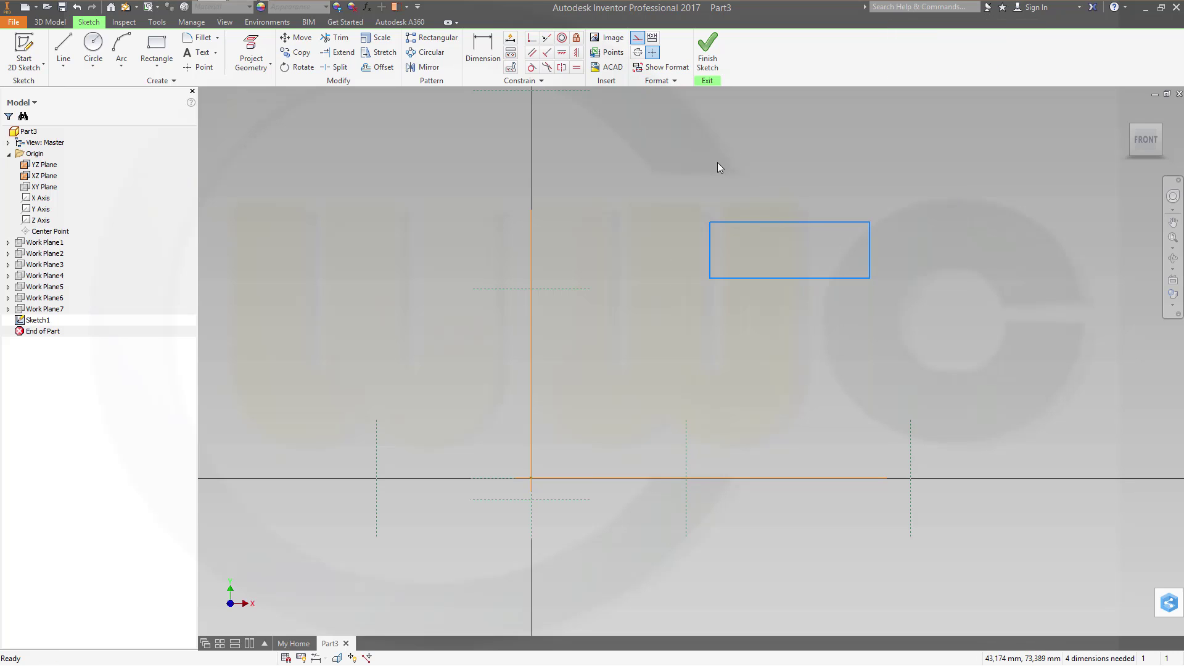
click(652, 52)
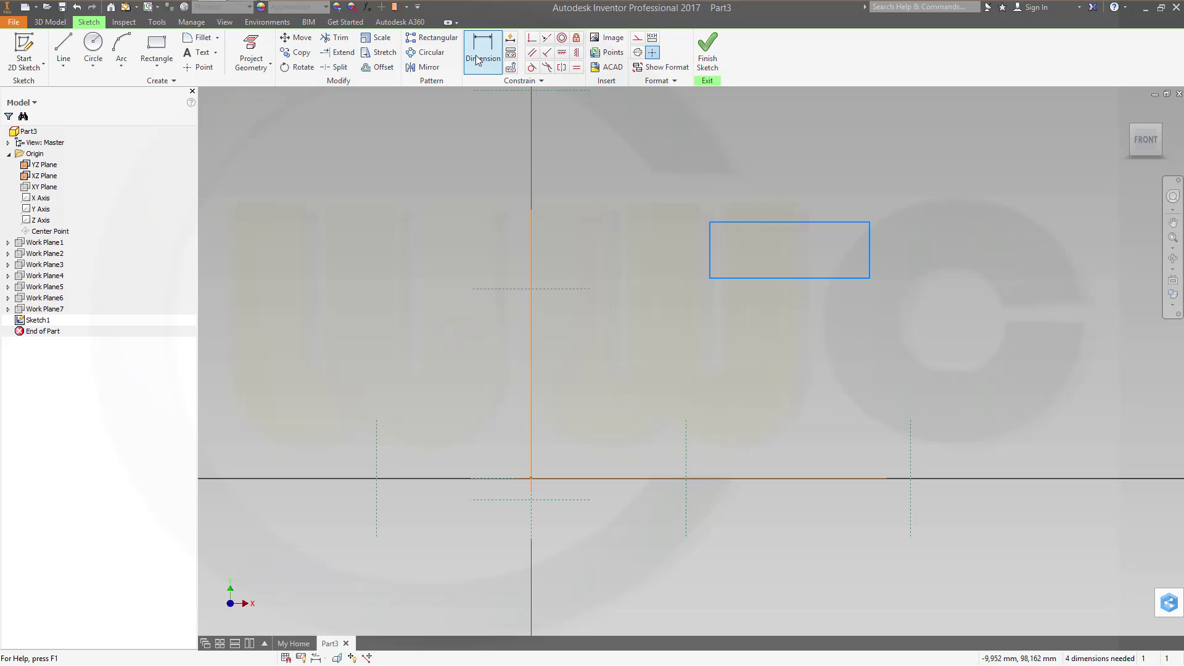
Make the rectangle's sides collinear with the two vertical reference lines right of the YZ plane and its lower edge with the middle horizontal reference
click(547, 37)
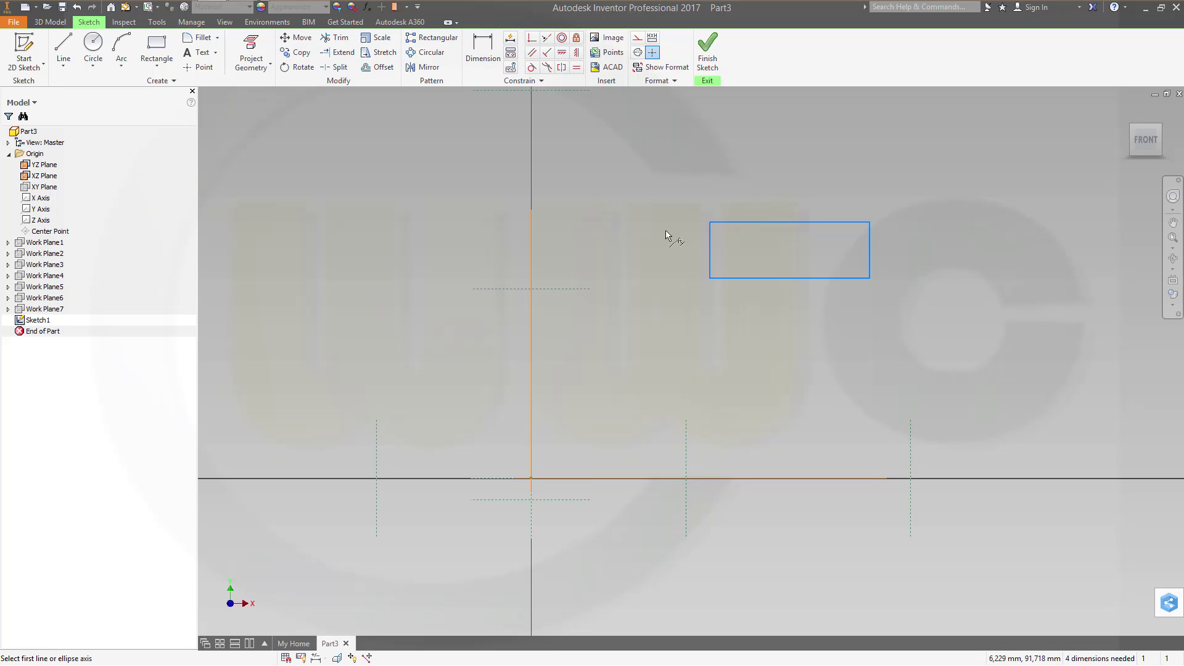
click(710, 266)
click(686, 453)
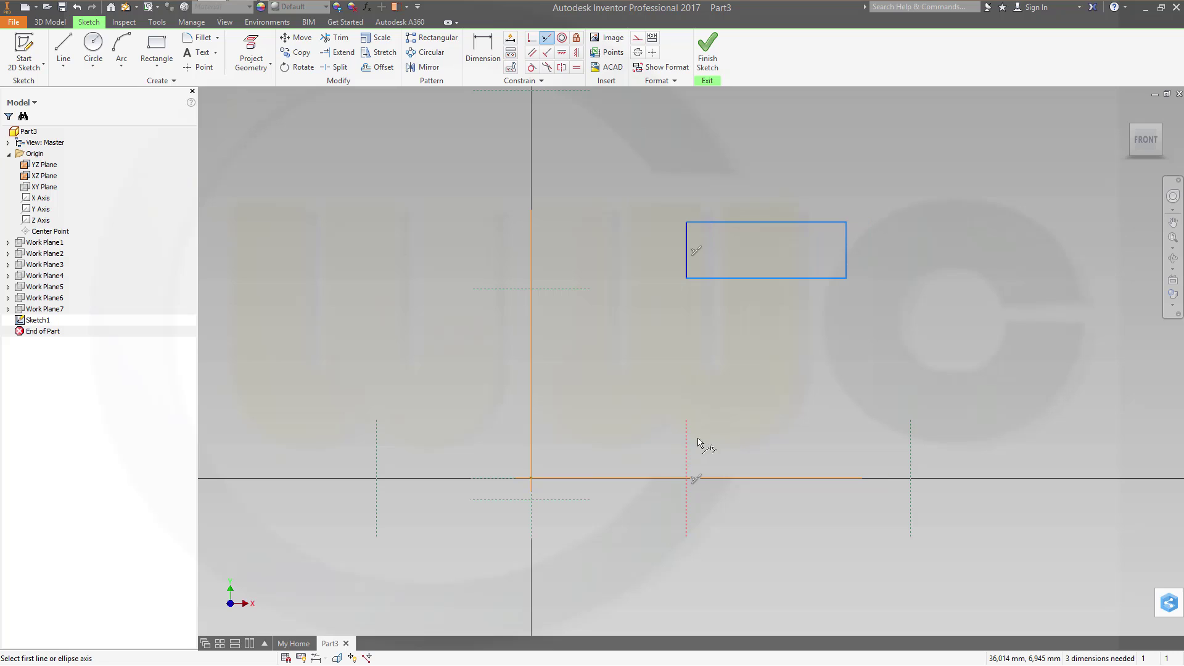
click(846, 249)
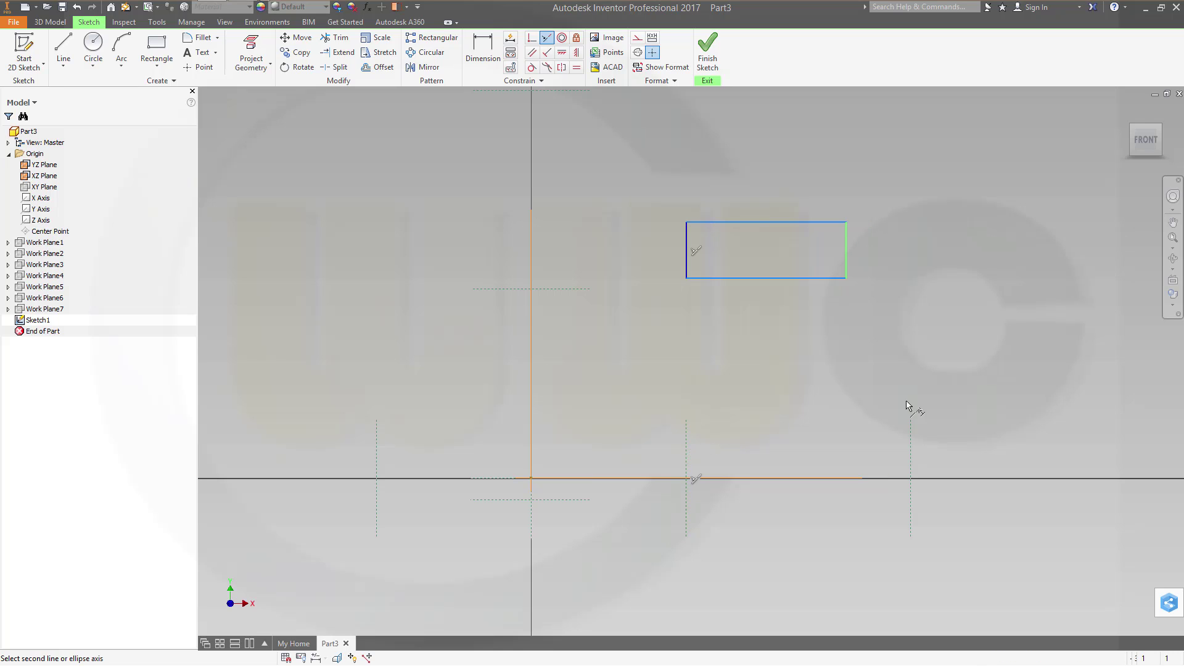
click(912, 435)
click(710, 279)
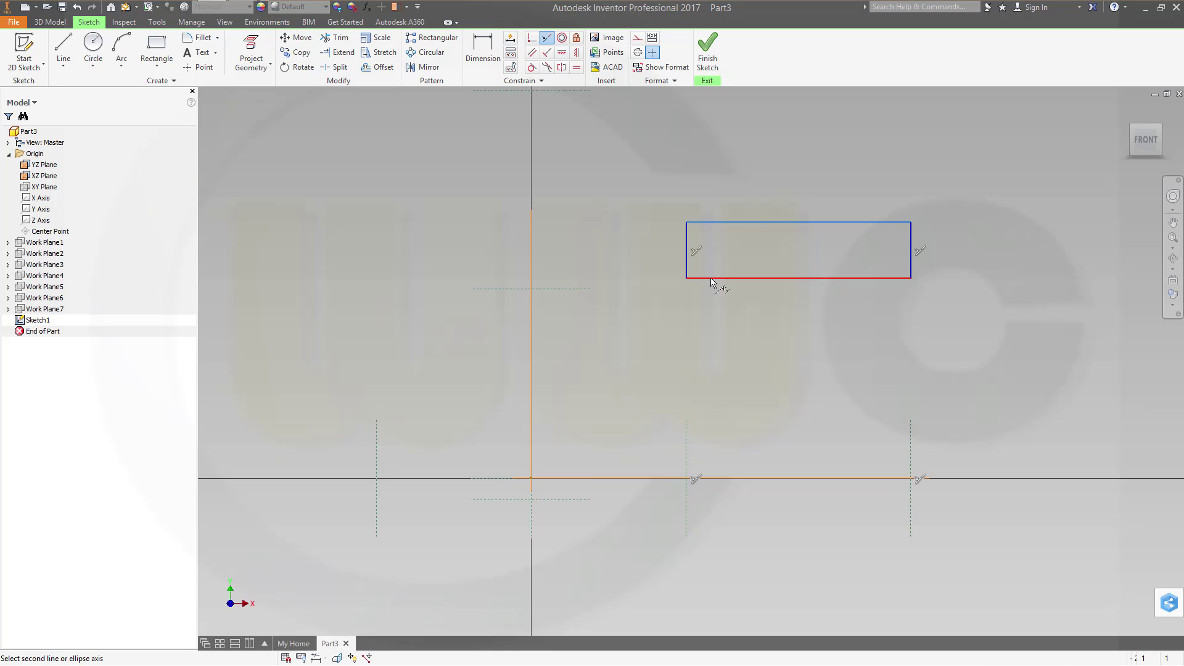
click(585, 288)
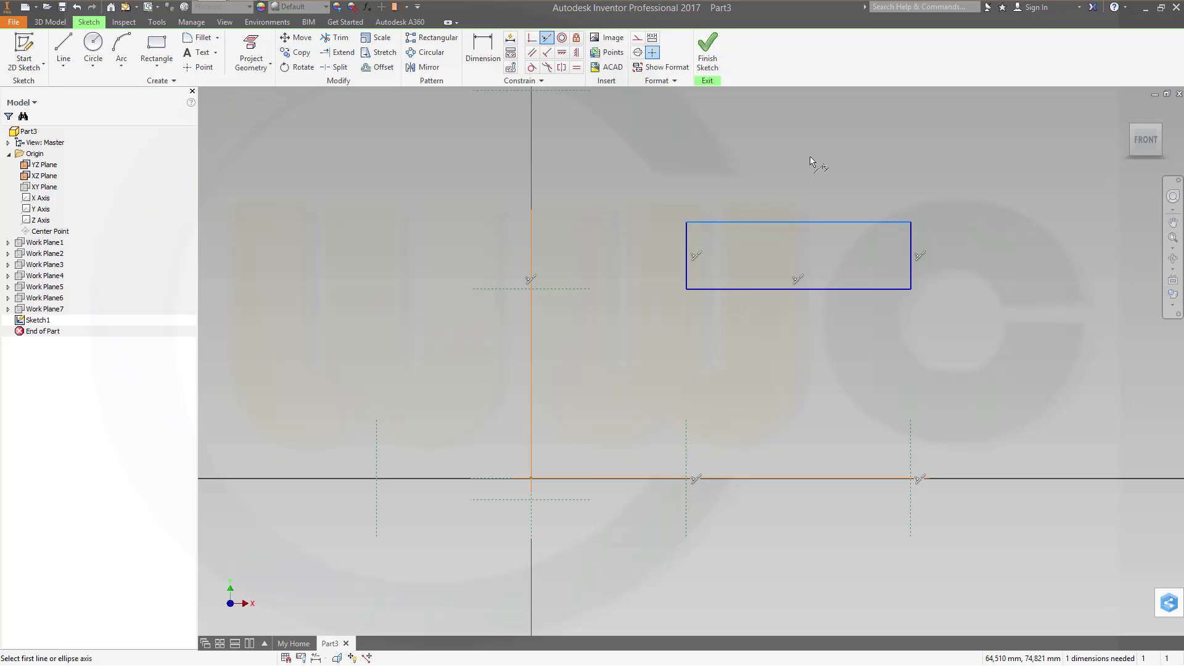
key(Escape)
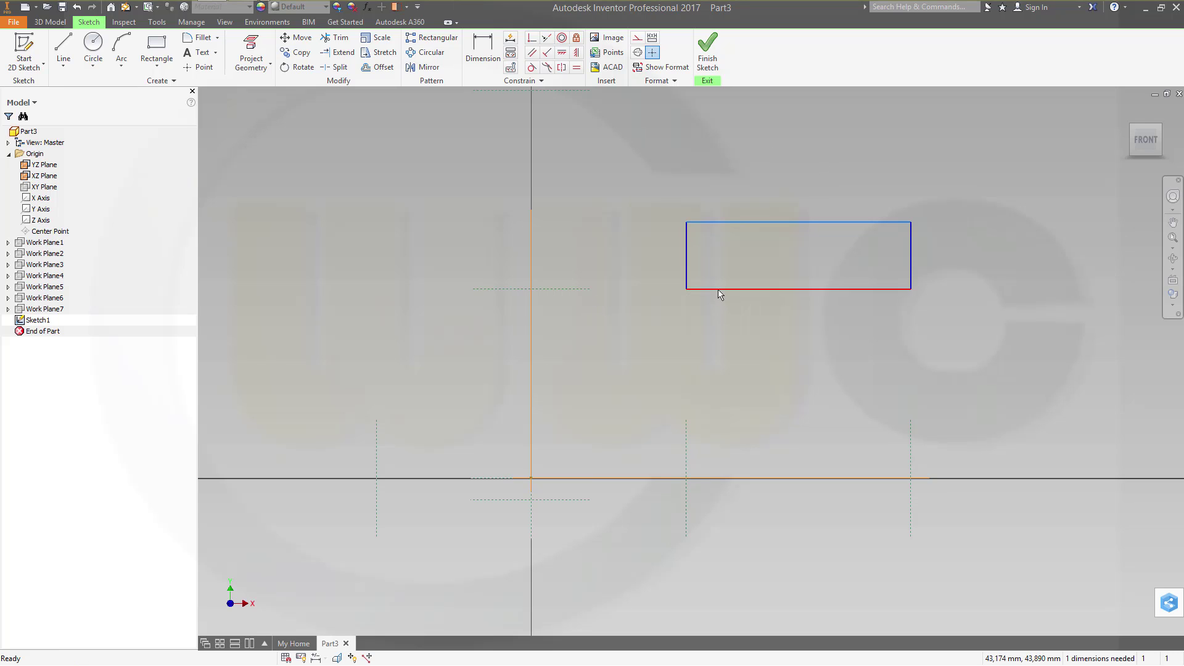
Turn the rectangle's lower edge into a centerline and dimension the upper edge about it with a 94 mm diameter
click(717, 289)
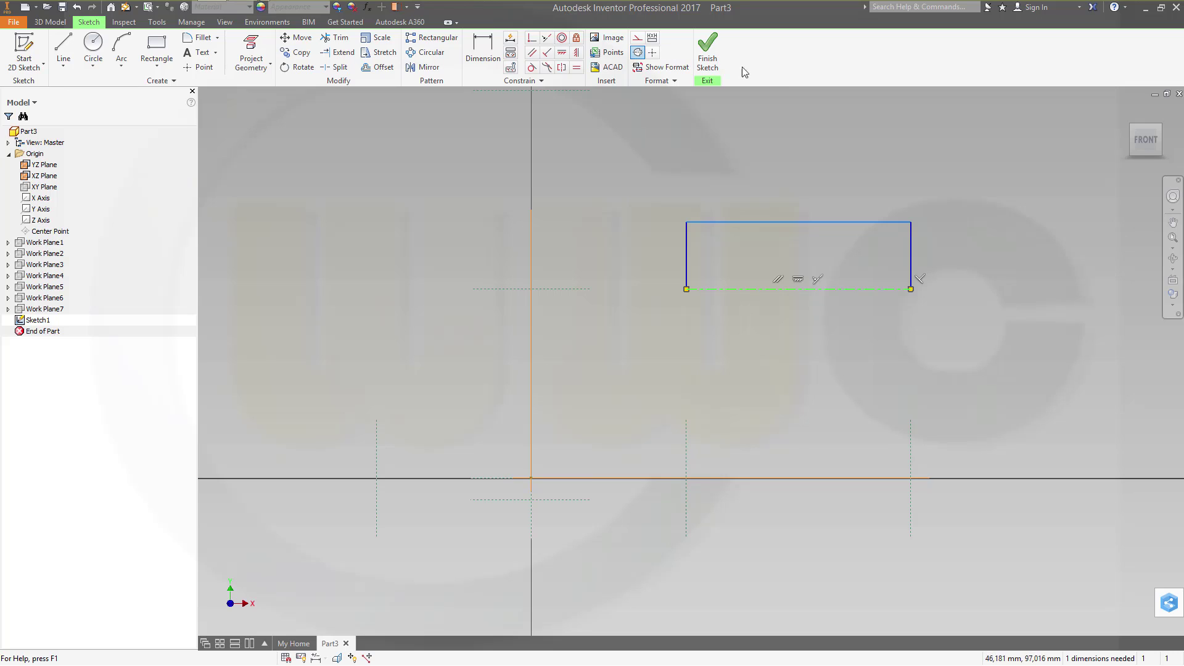
click(482, 50)
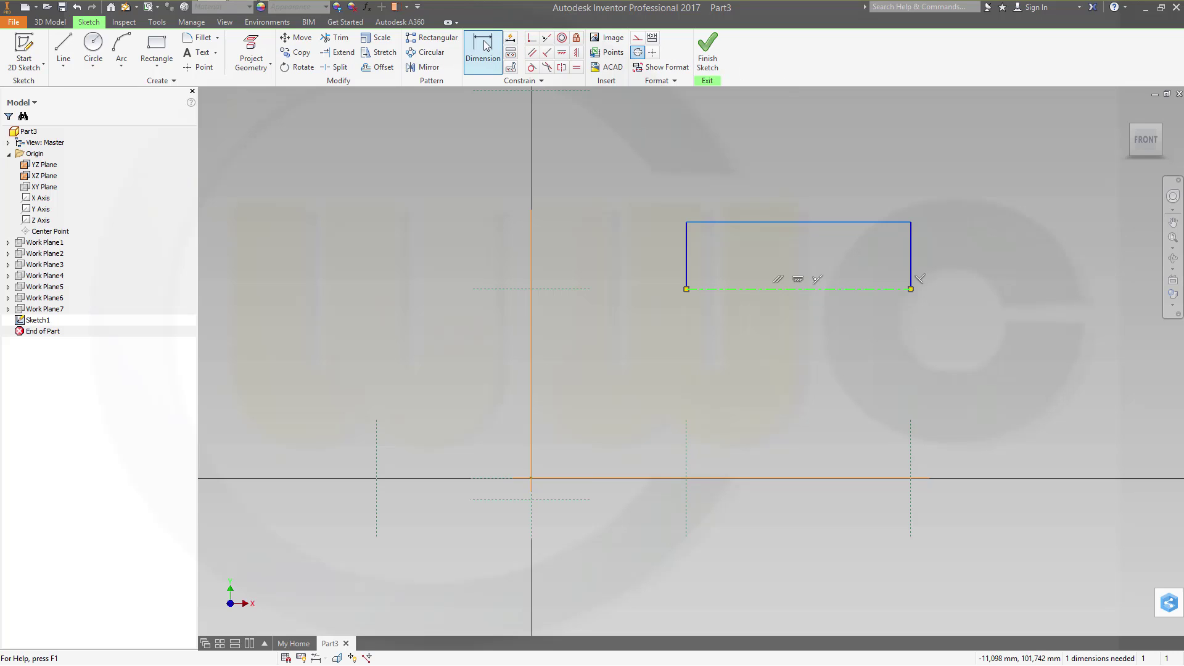
click(735, 223)
click(754, 289)
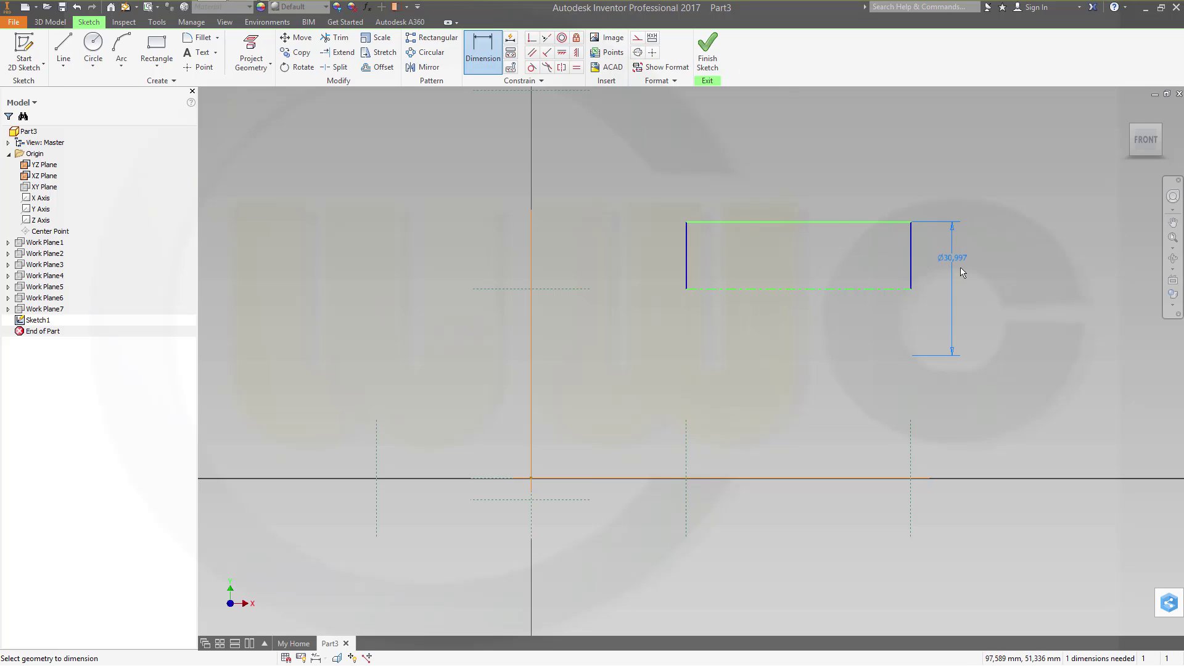
click(979, 298)
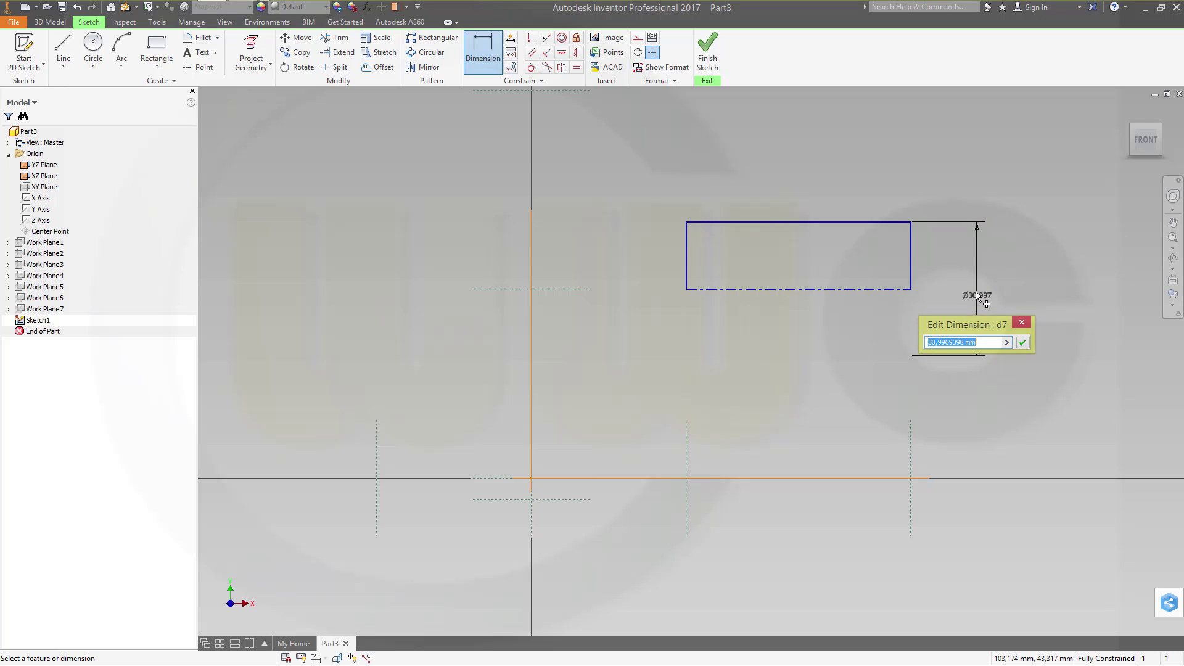
text(94)
key(Return)
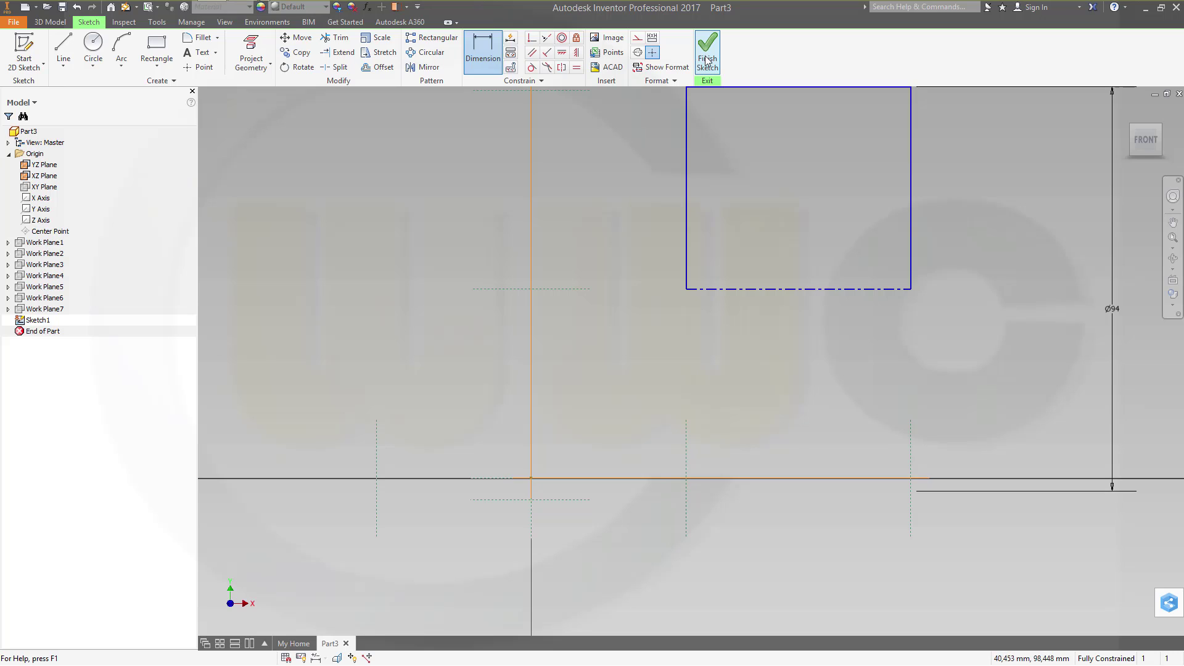
scroll(697, 296, up, 3)
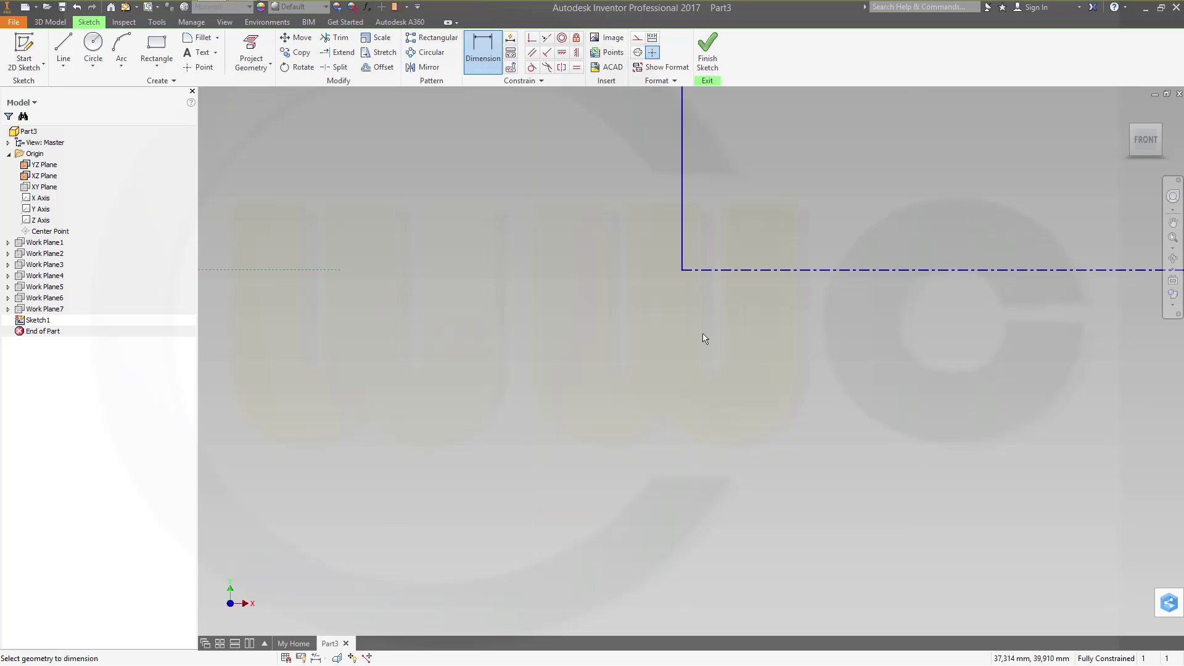
scroll(724, 345, down, 4)
scroll(726, 357, down, 4)
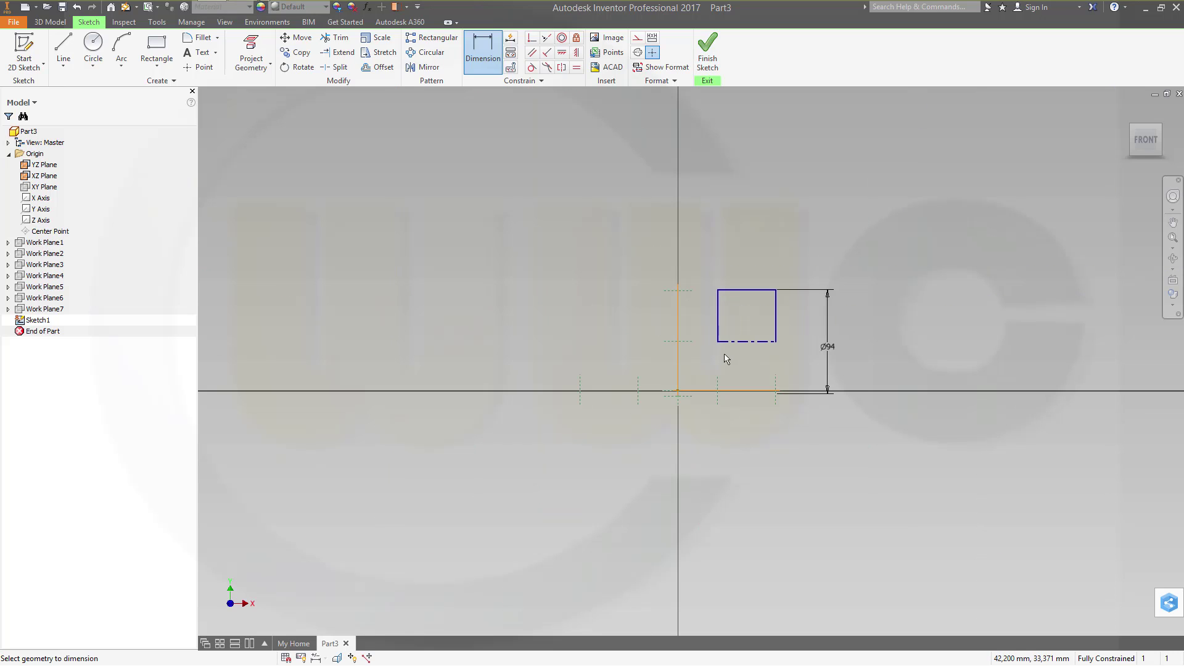
key(Escape)
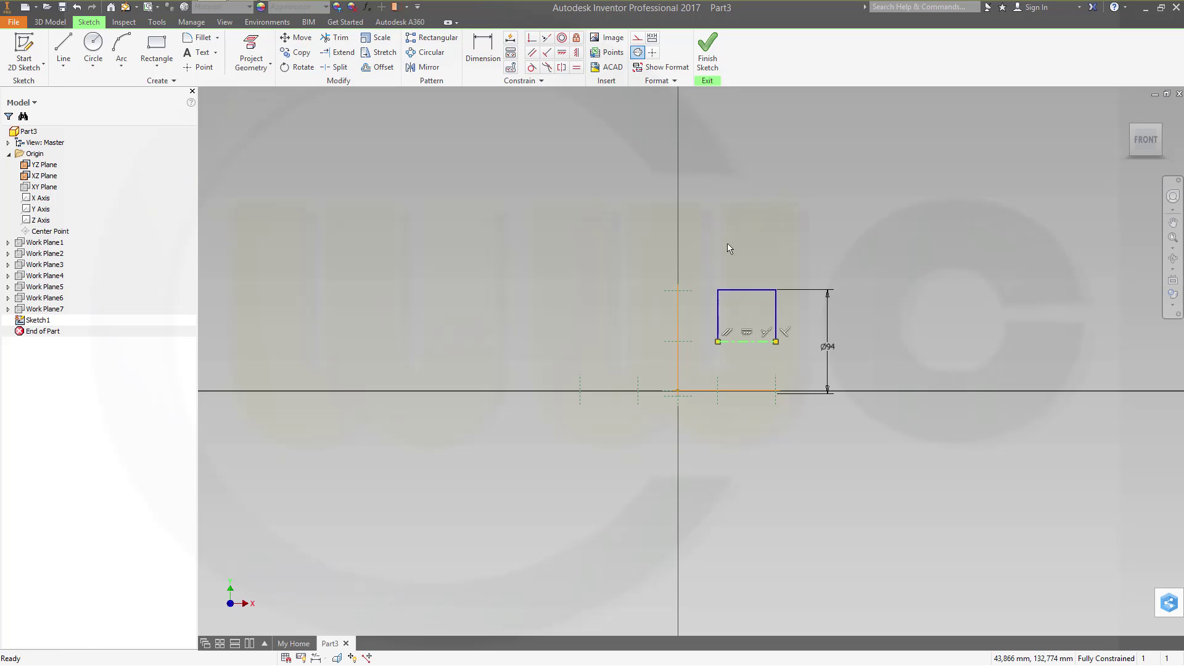
Delete the collinear constraint tying the rectangle's centerline to the middle horizontal reference line
scroll(752, 344, up, 5)
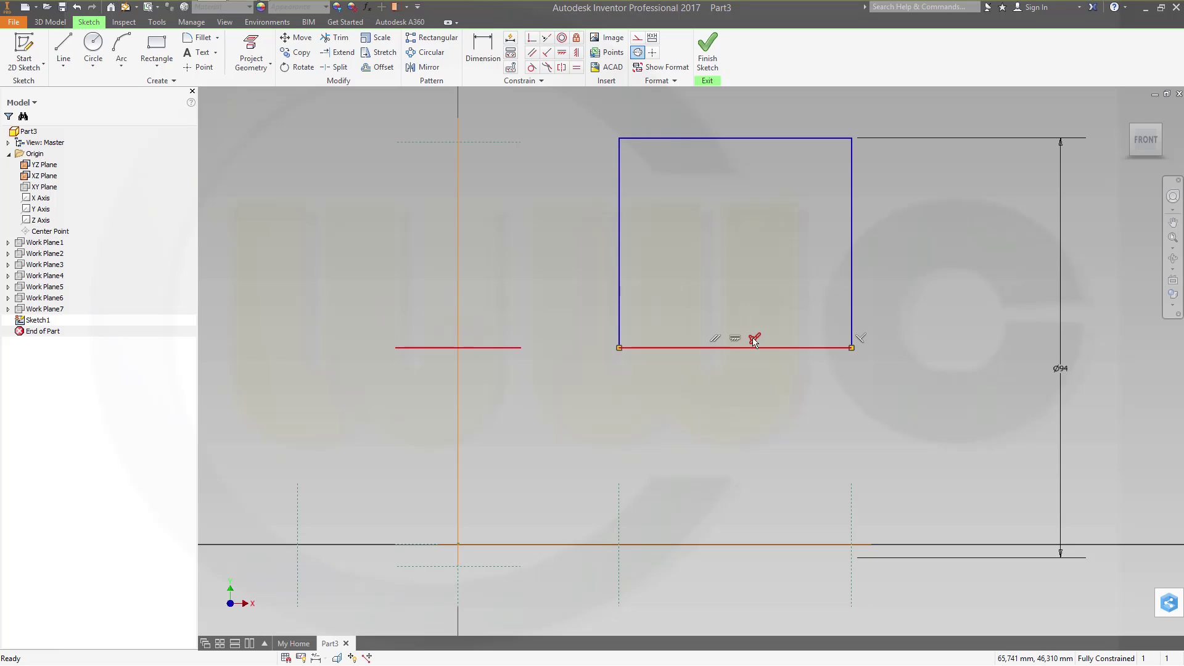
click(754, 341)
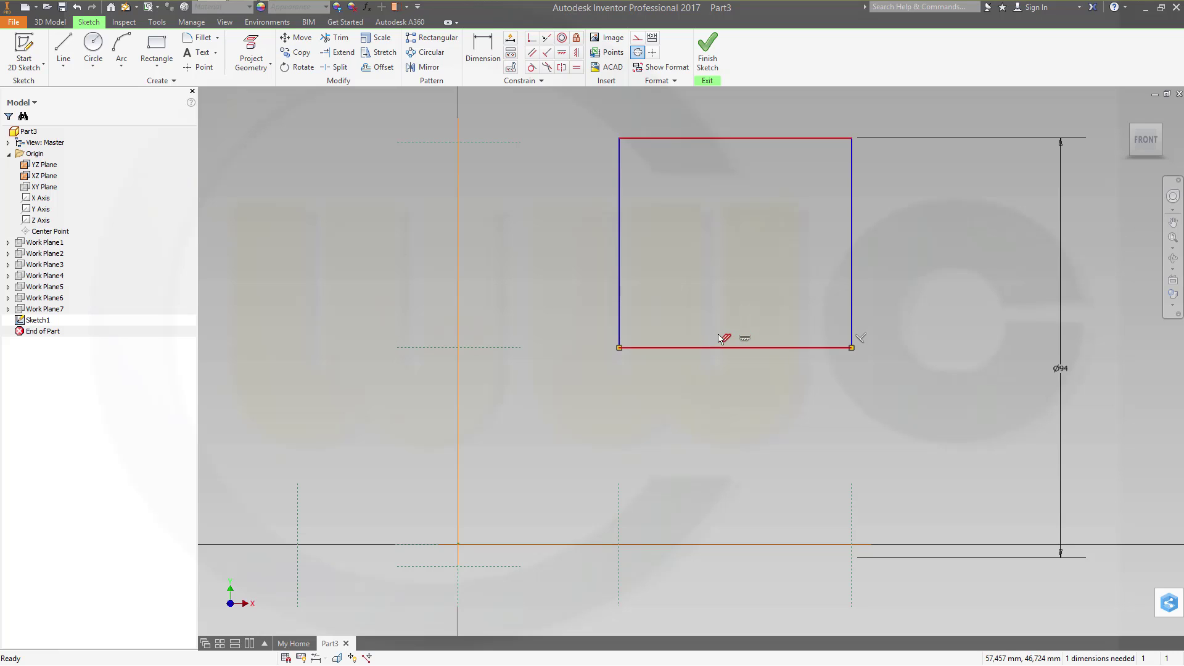
key(Delete)
scroll(764, 275, down, 2)
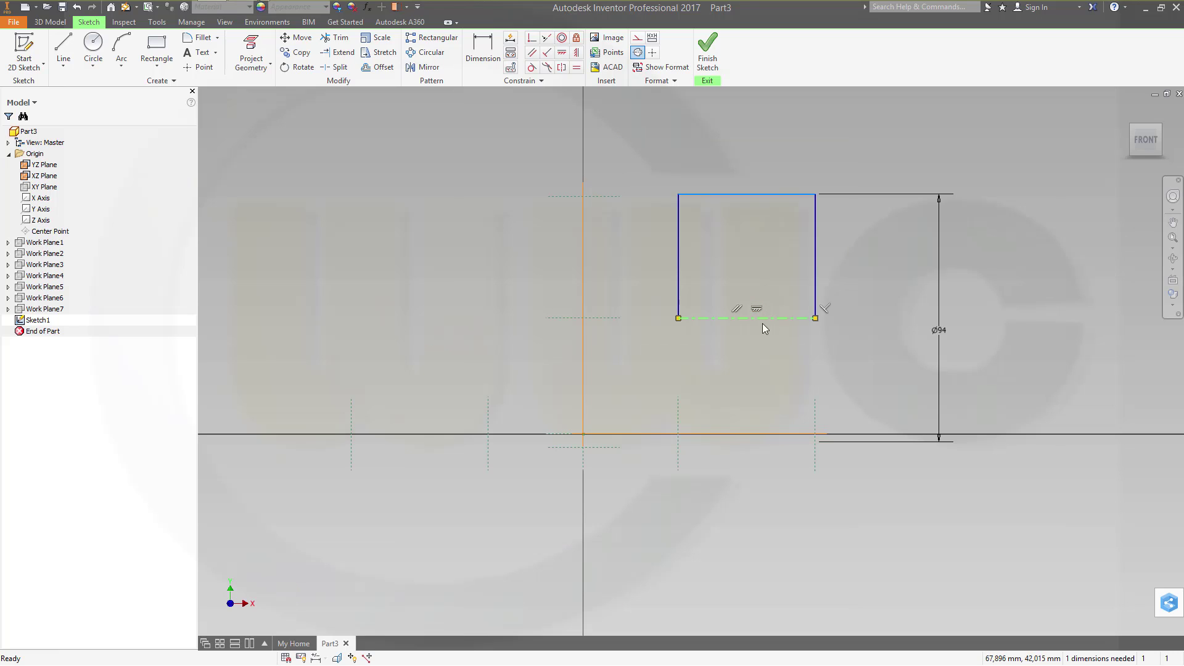
Move the released rectangle upward until its centerline lies above the uppermost horizontal reference line
drag(757, 309, 764, 272)
drag(856, 363, 614, 125)
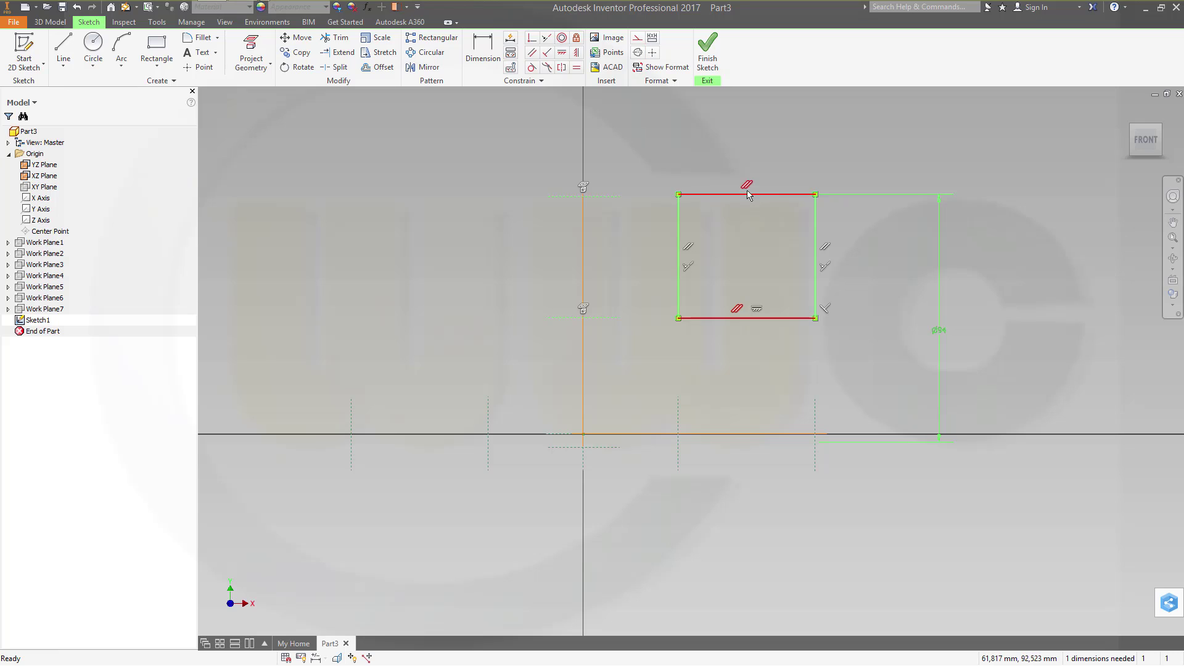
drag(746, 172, 742, 98)
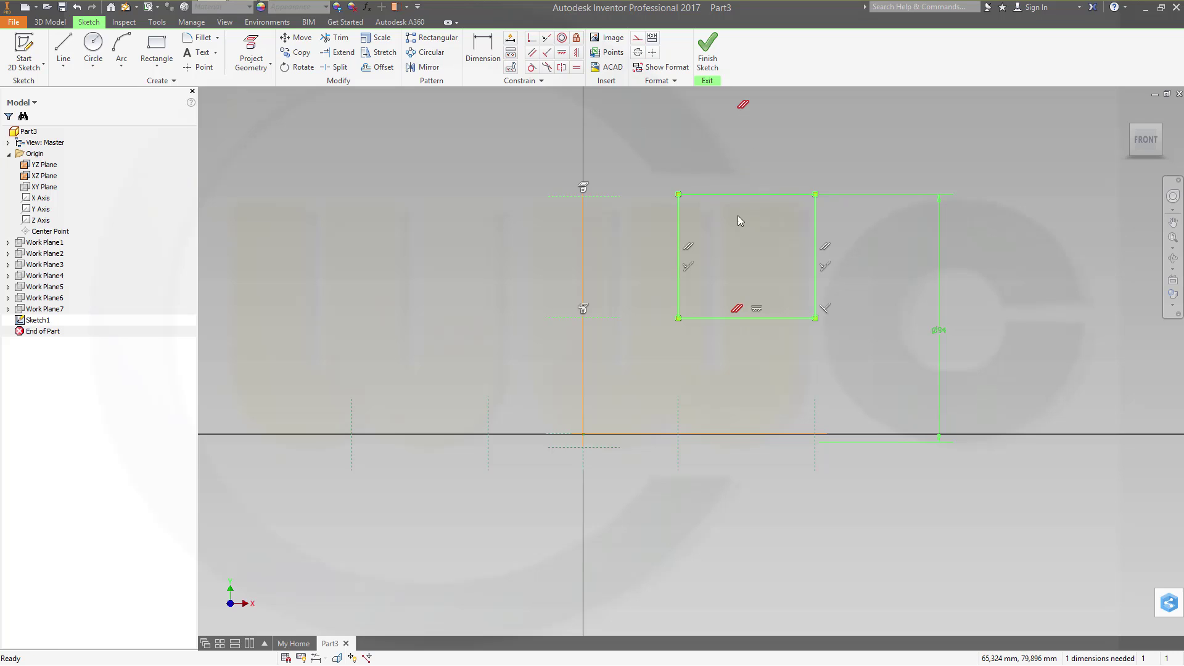
drag(712, 199, 708, 62)
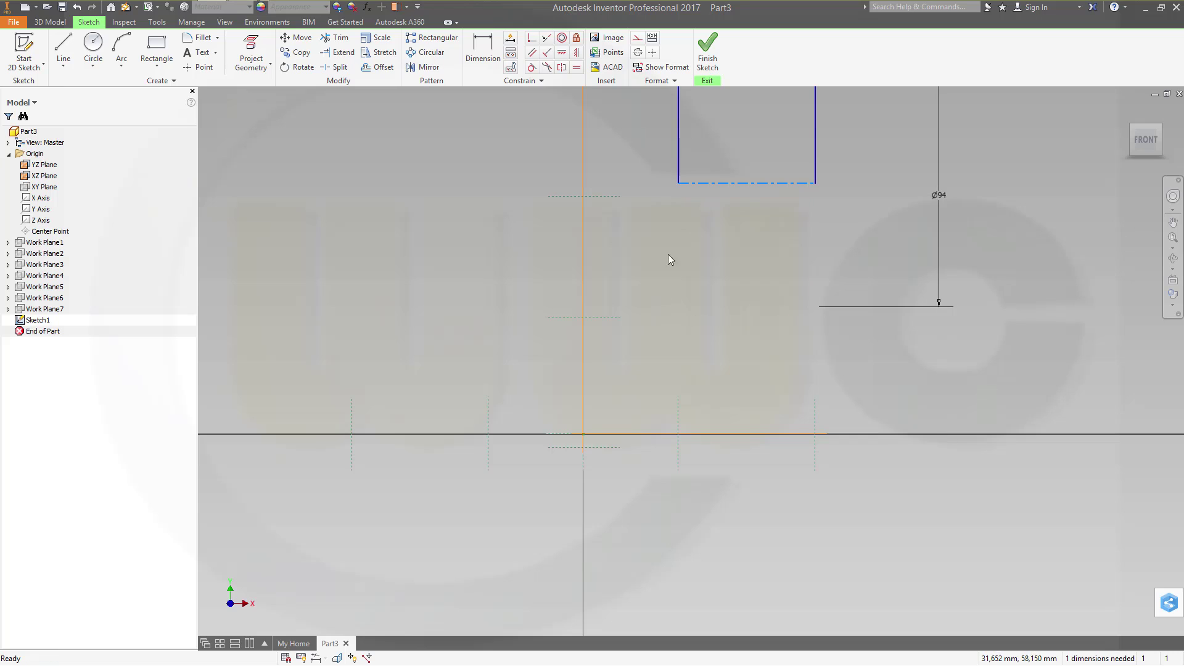
Make the rectangle's centerline collinear with the uppermost horizontal reference line and finish the sketch
click(547, 38)
click(718, 183)
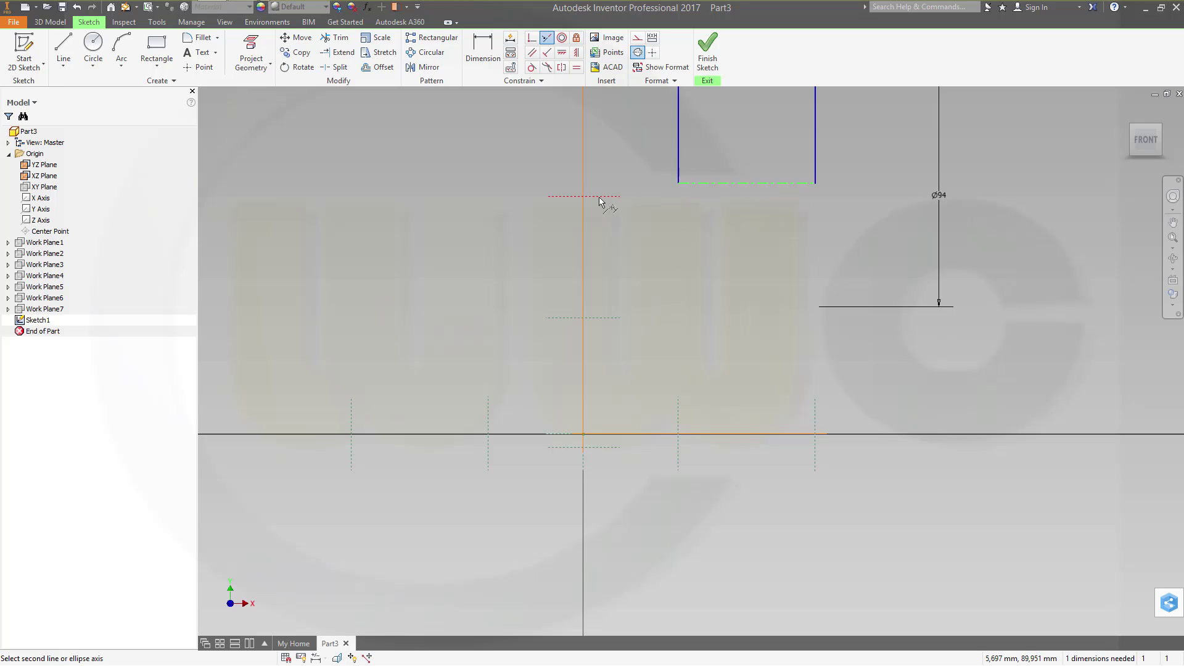
click(600, 197)
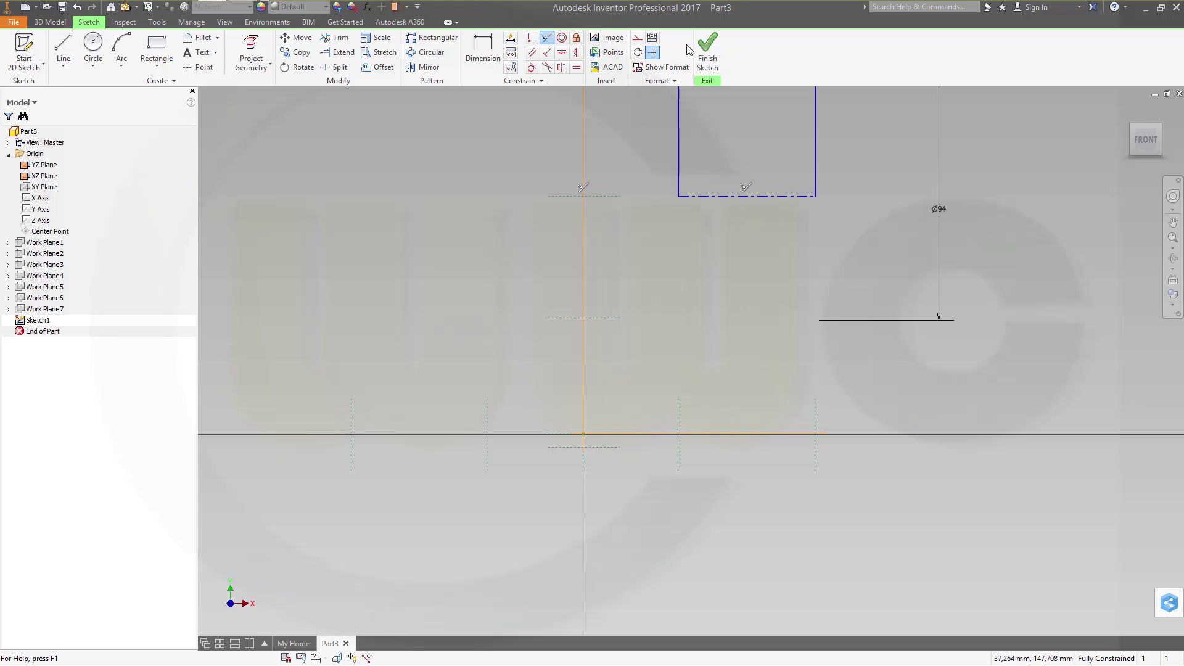
click(708, 50)
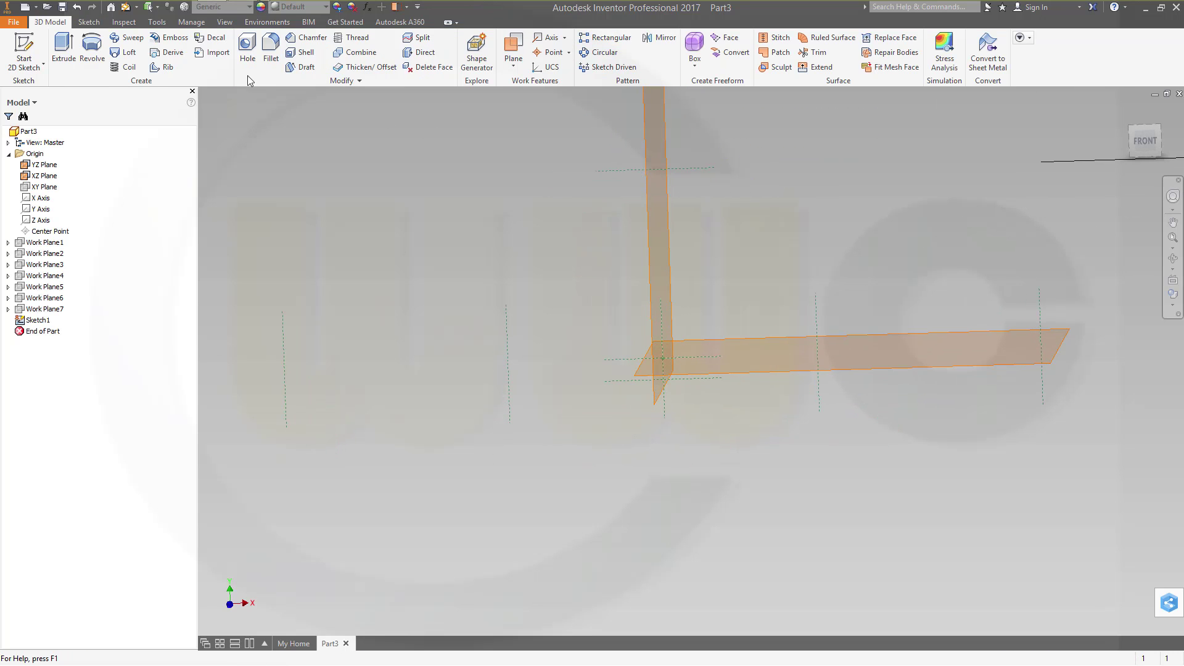
Revolve the rectangular profile fully around its centerline to create a solid cylinder
click(93, 53)
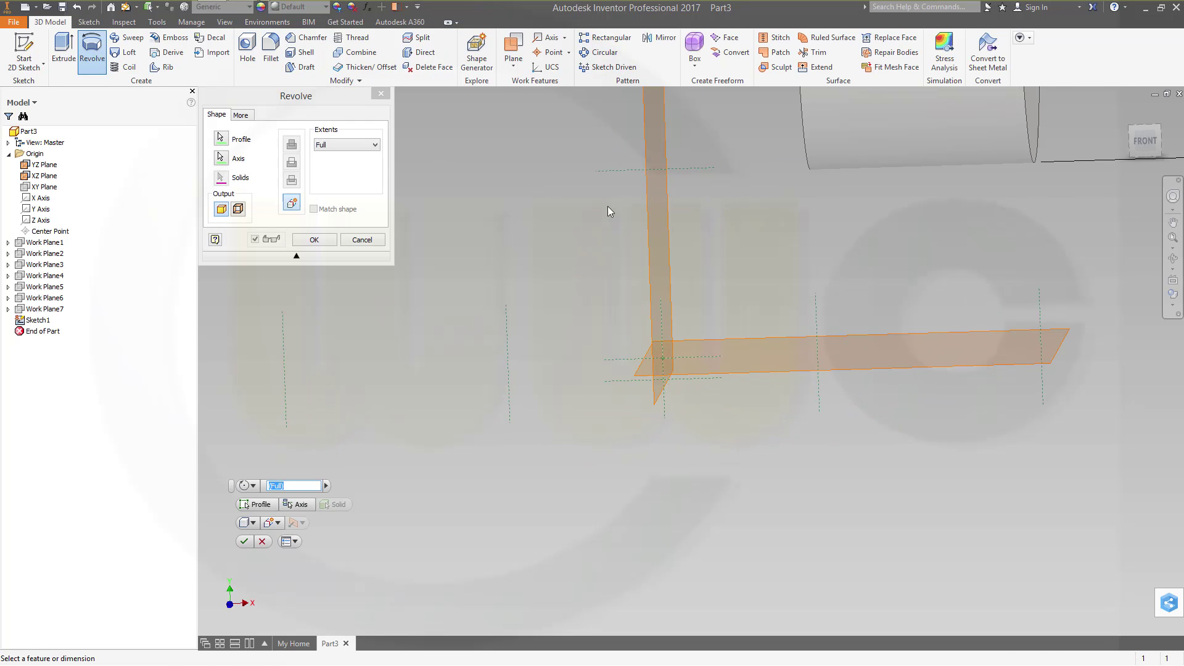
middle_drag(830, 235, 734, 453)
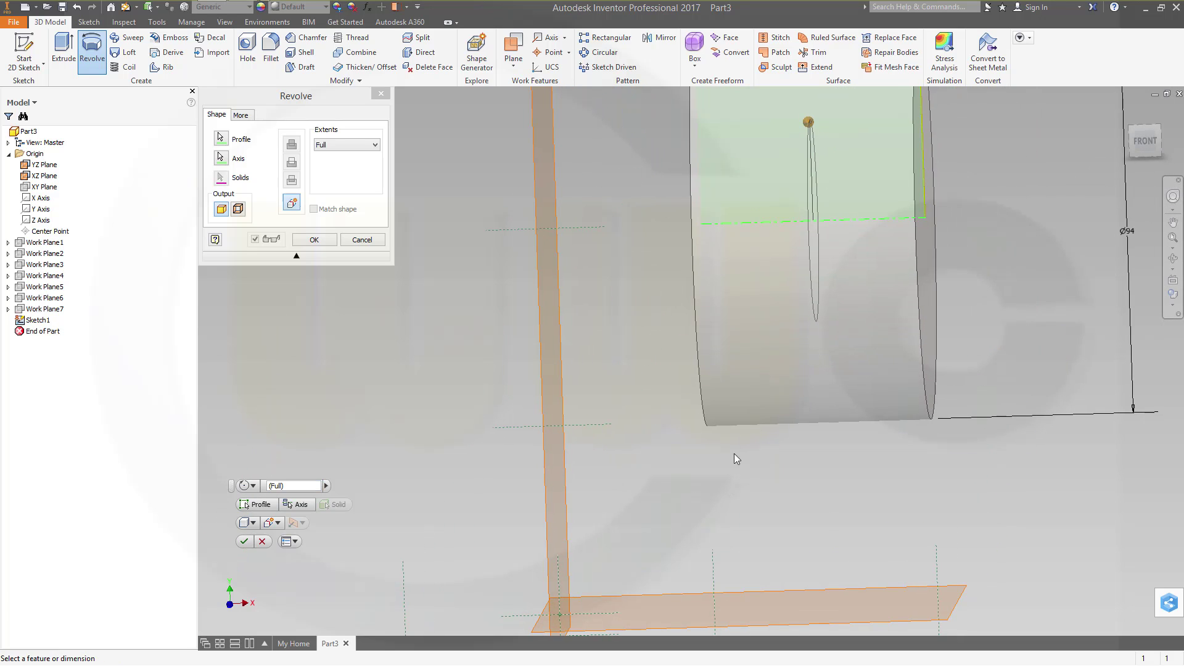
scroll(646, 388, up, 3)
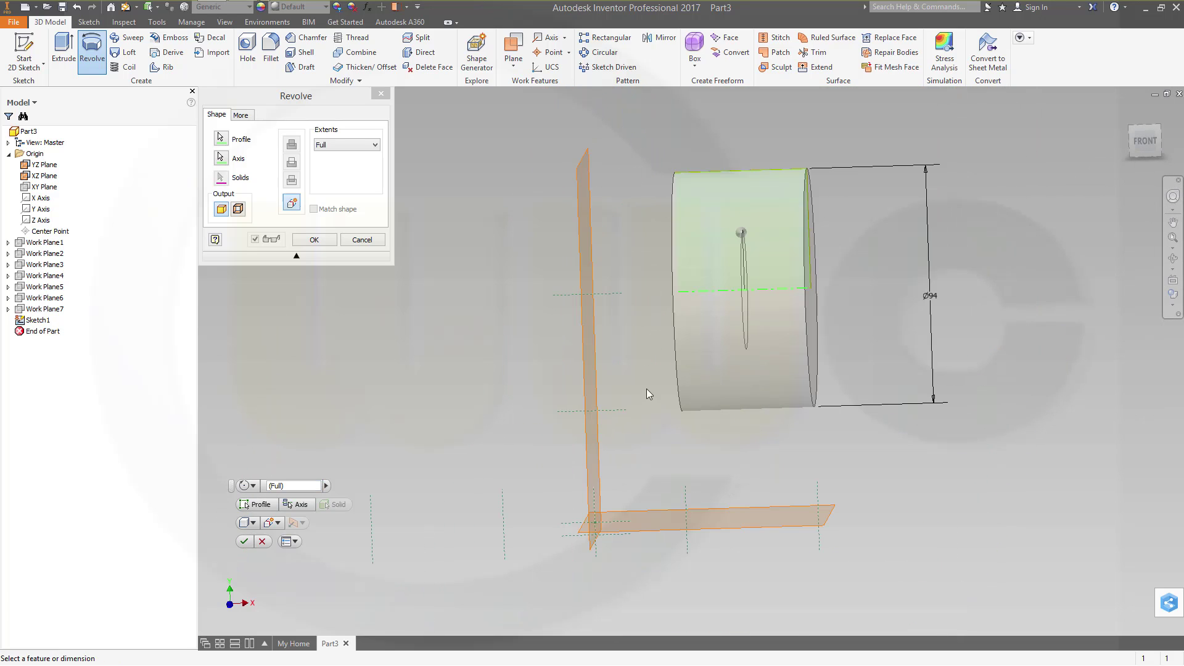
click(314, 239)
Turn on the visibility of Work Plane1 through Work Plane7
middle_drag(518, 367, 541, 309)
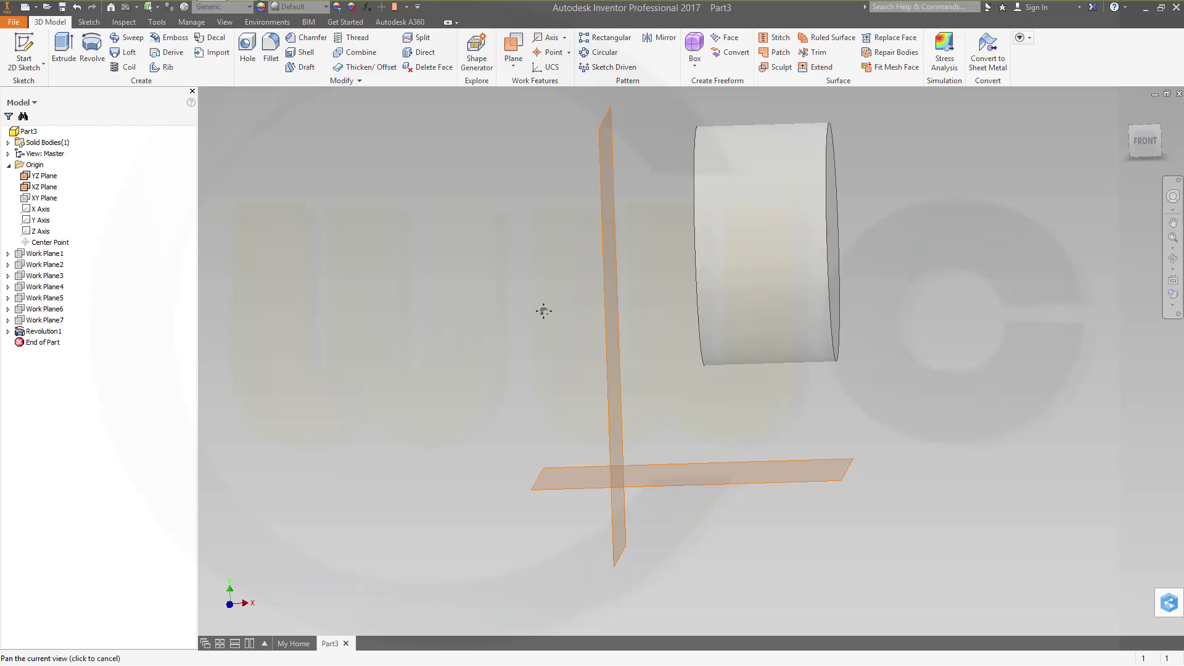
click(54, 255)
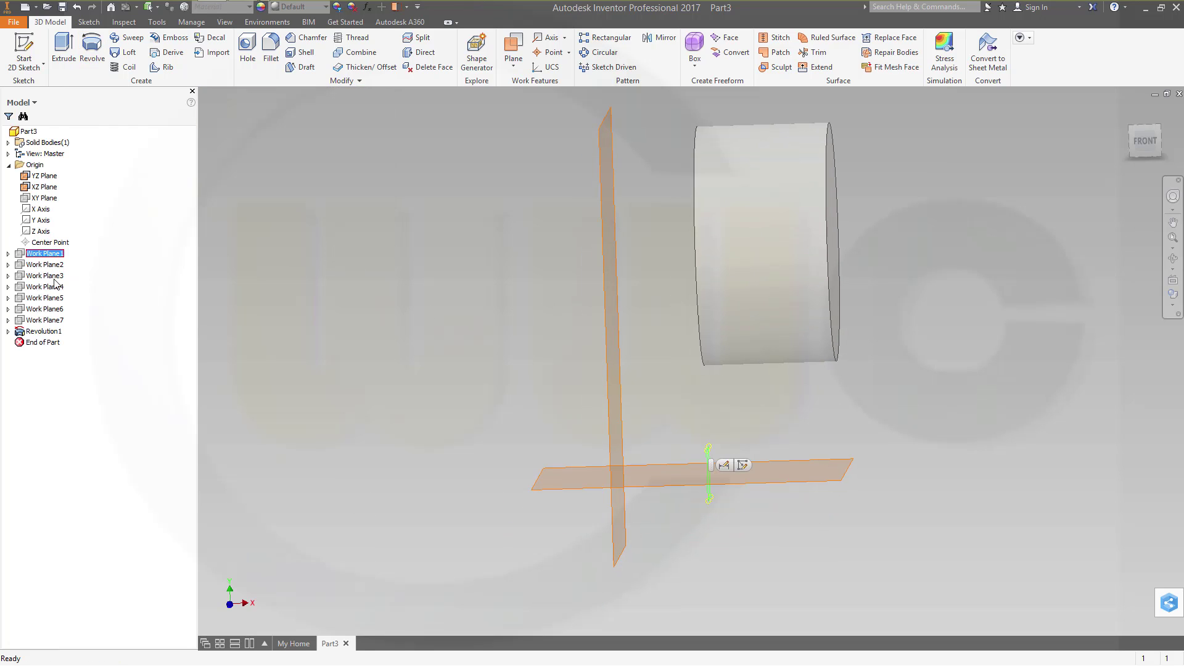
shift+click(54, 321)
right_click(54, 321)
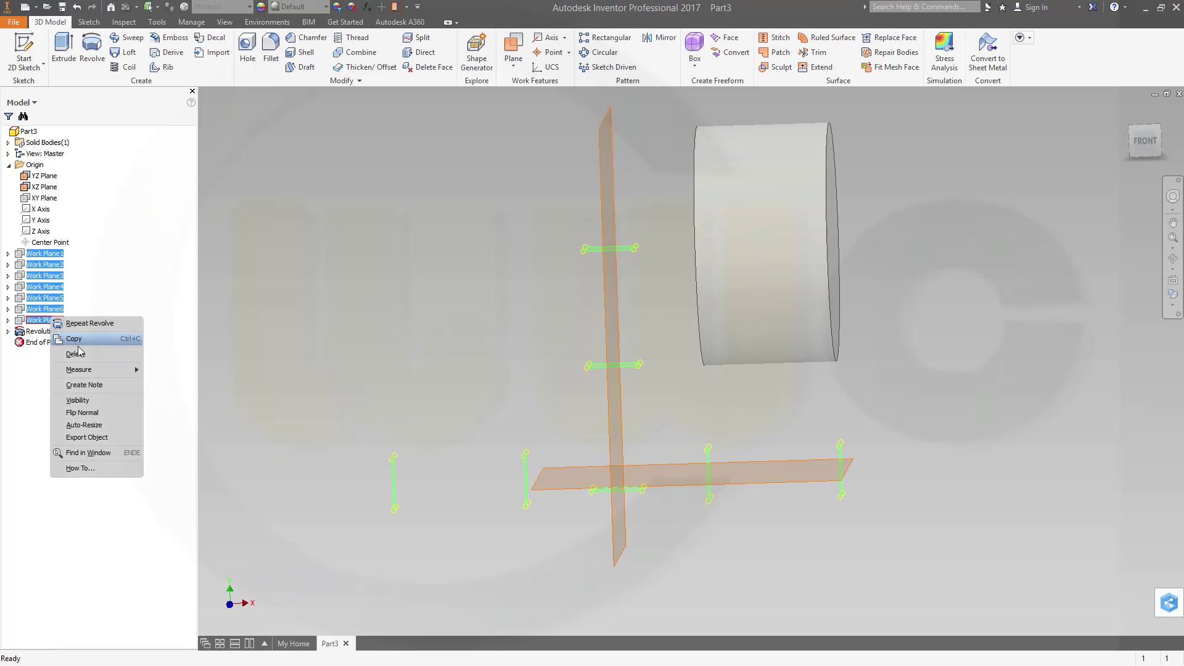
click(70, 401)
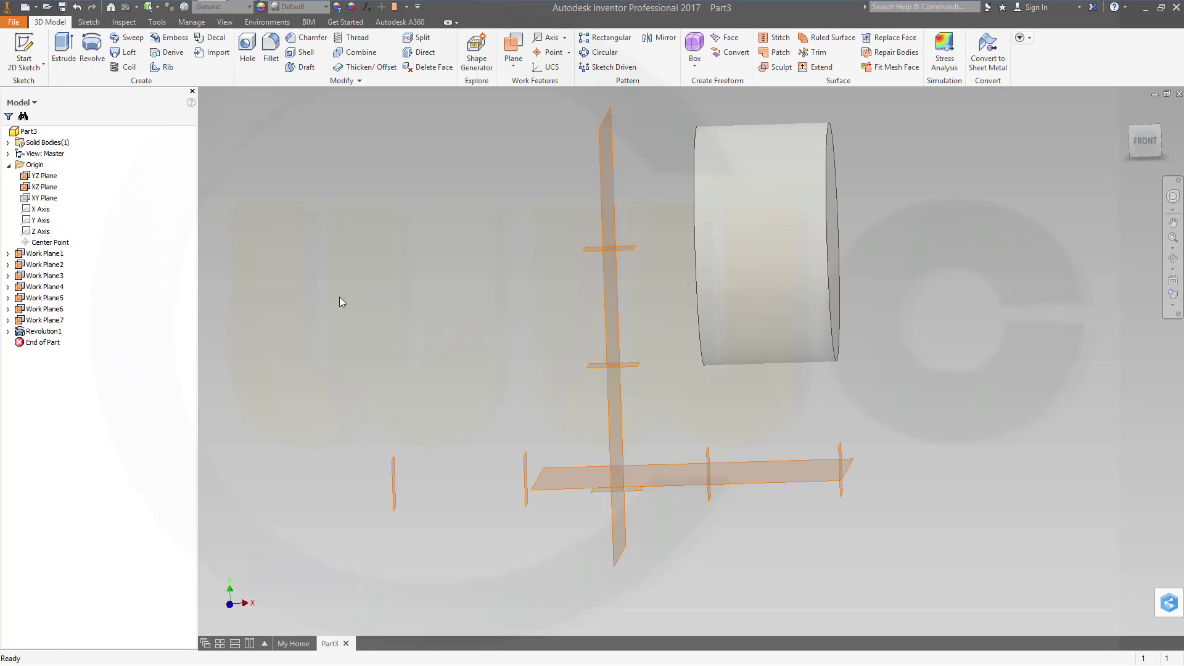
Start a new 2D sketch on the origin XY Plane
mouse_move(383, 306)
shift+middle_down()
mouse_move(405, 296)
mouse_move(383, 309)
mouse_move(395, 311)
shift+middle_up()
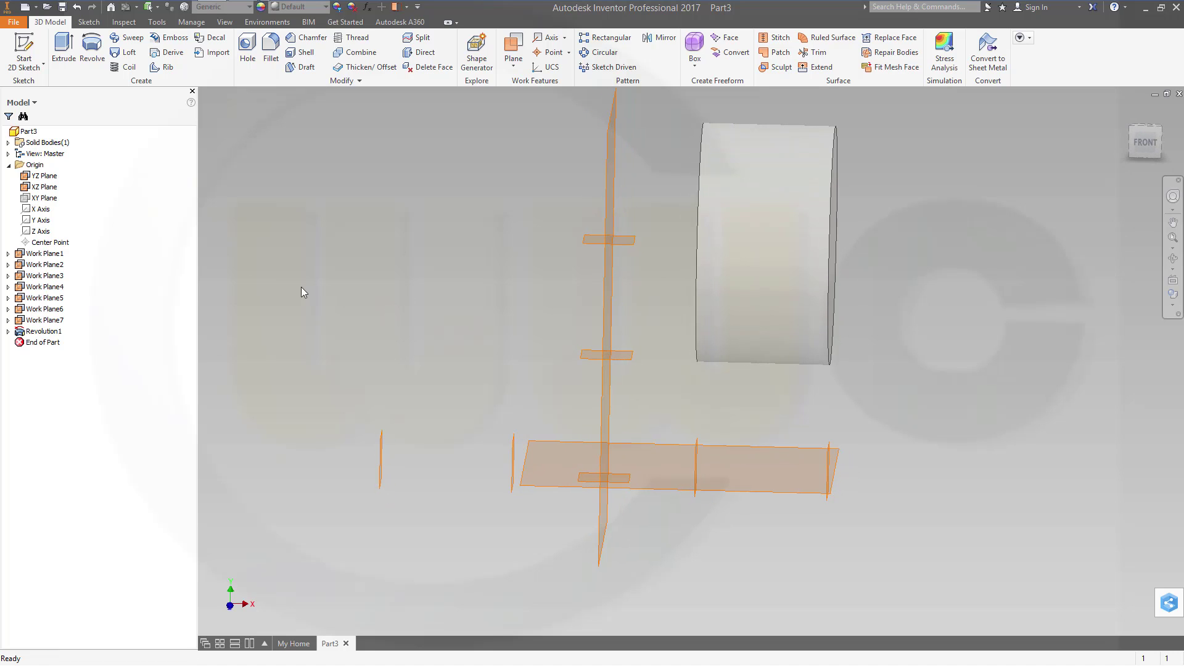
scroll(401, 308, down, 4)
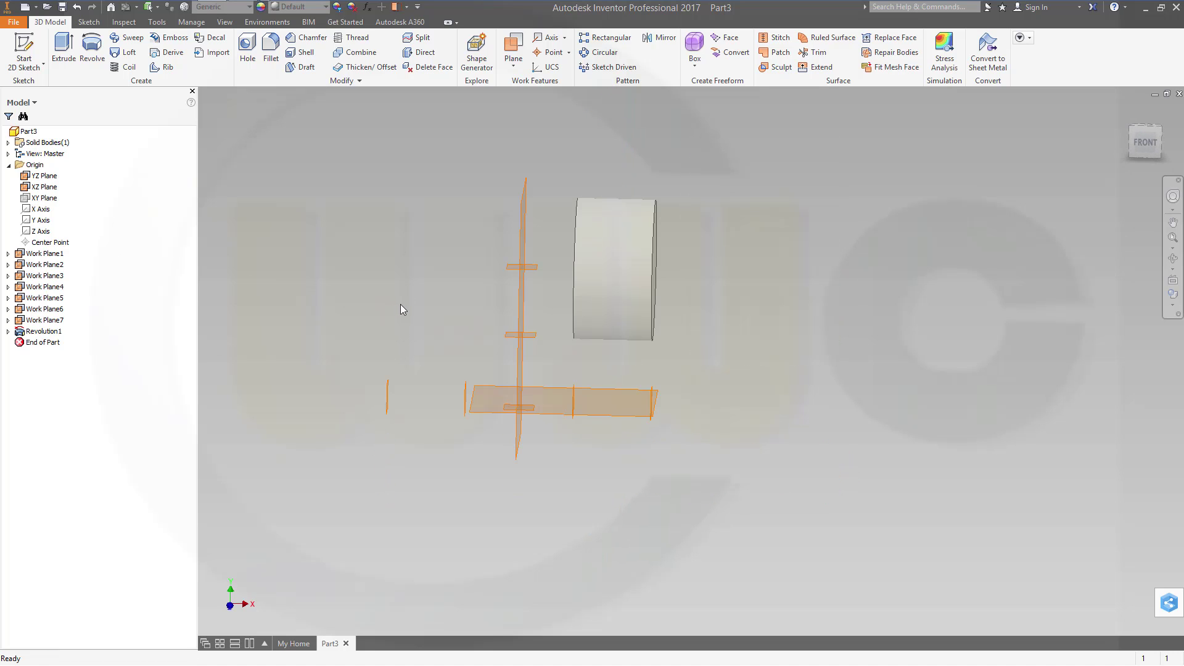
click(26, 50)
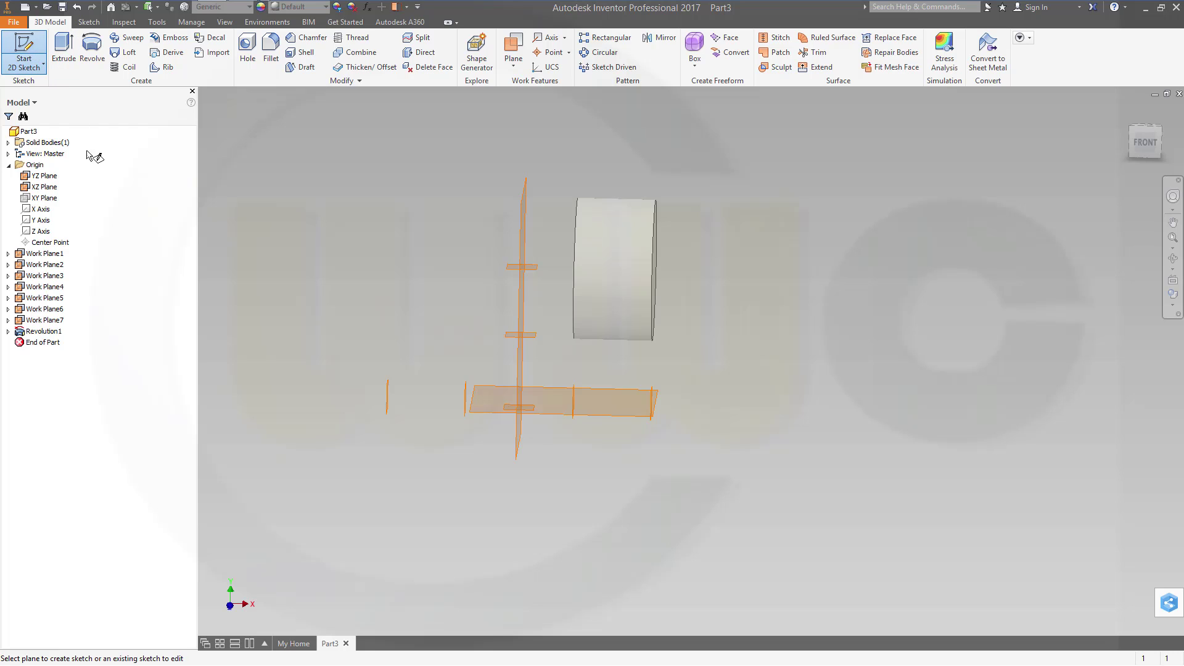
click(53, 200)
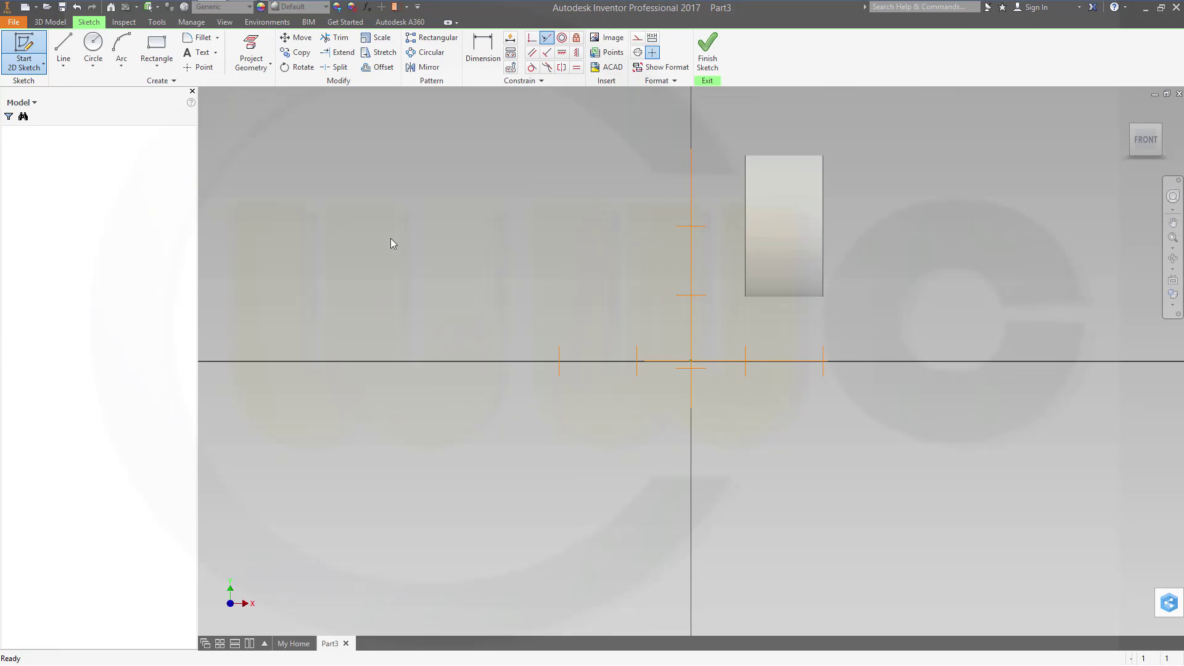
Project the four vertical and three horizontal offset work planes into the sketch as construction lines
click(251, 55)
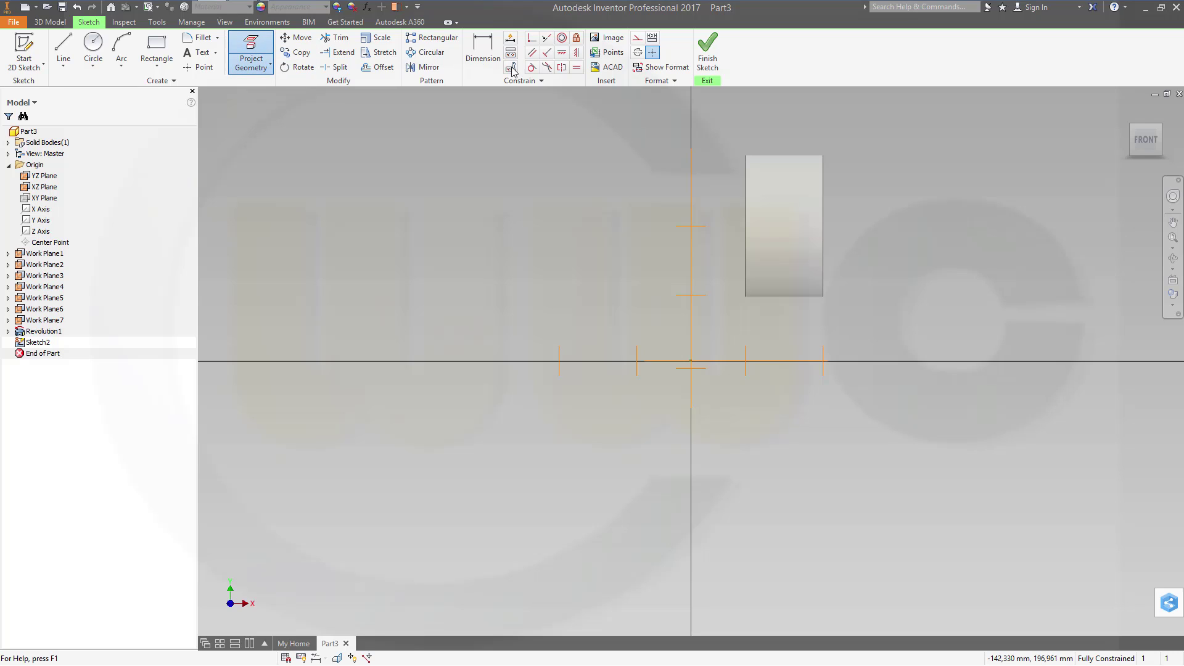
click(639, 39)
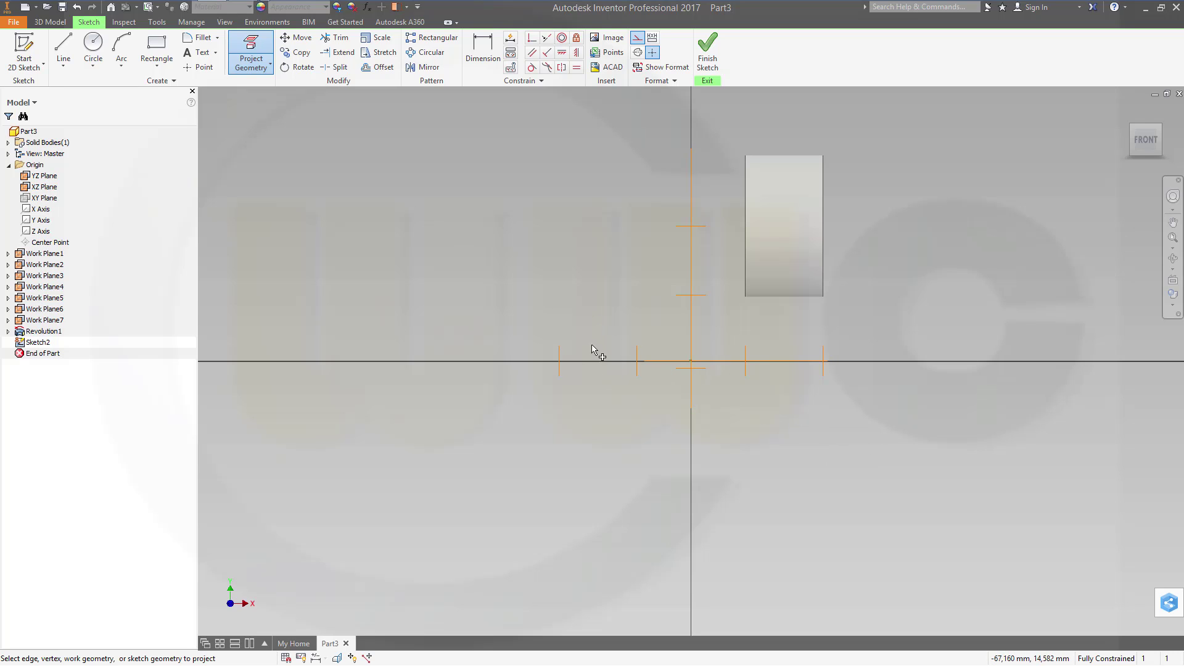
click(559, 355)
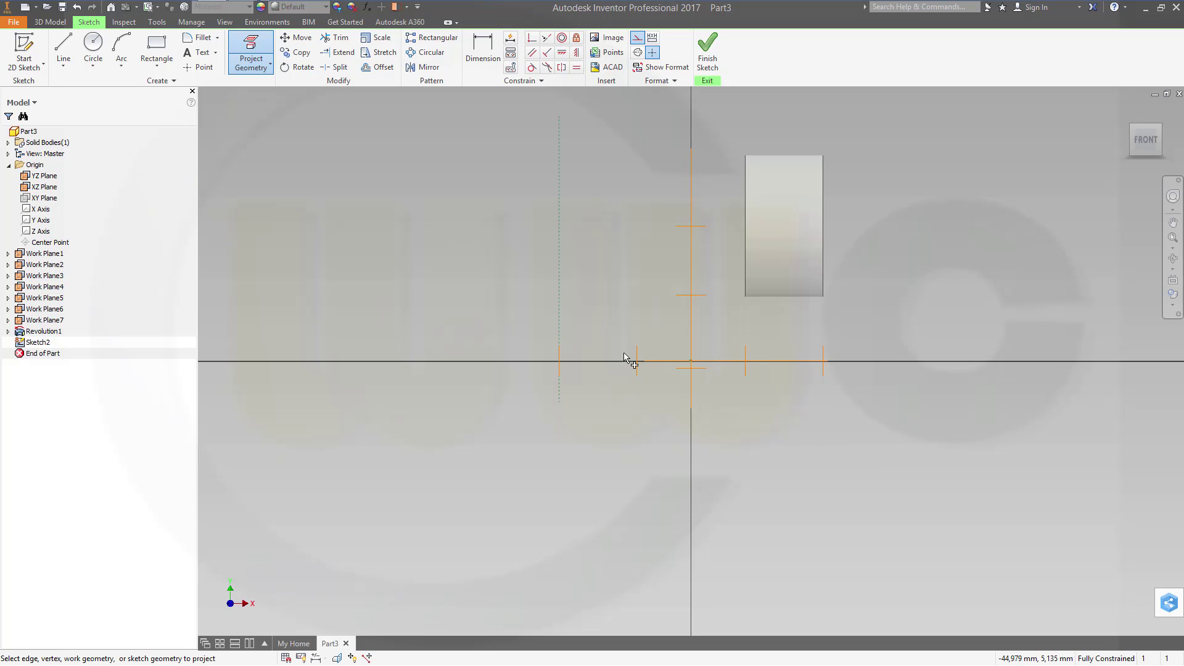
click(659, 372)
click(689, 375)
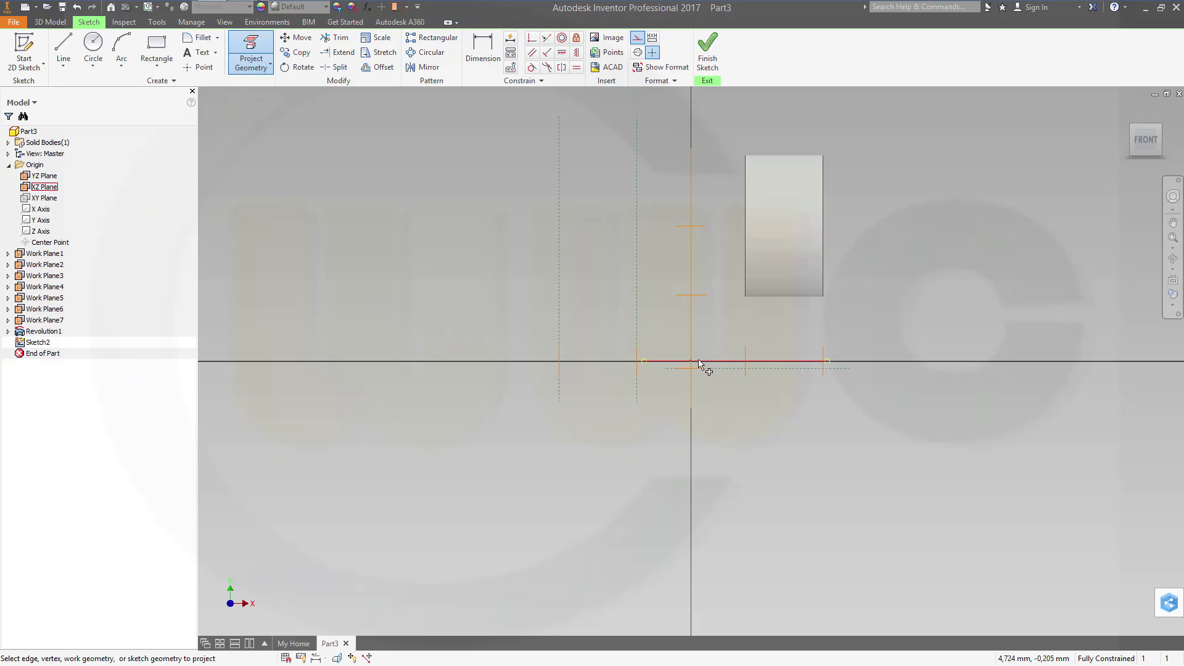
click(667, 361)
click(747, 353)
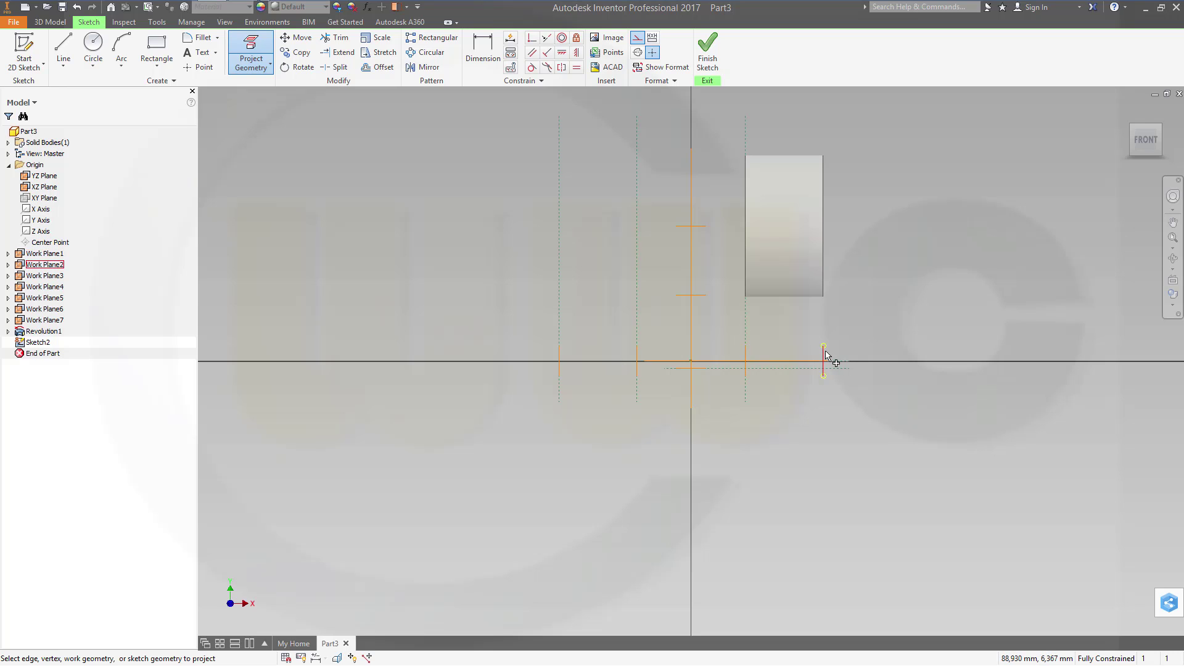
click(805, 346)
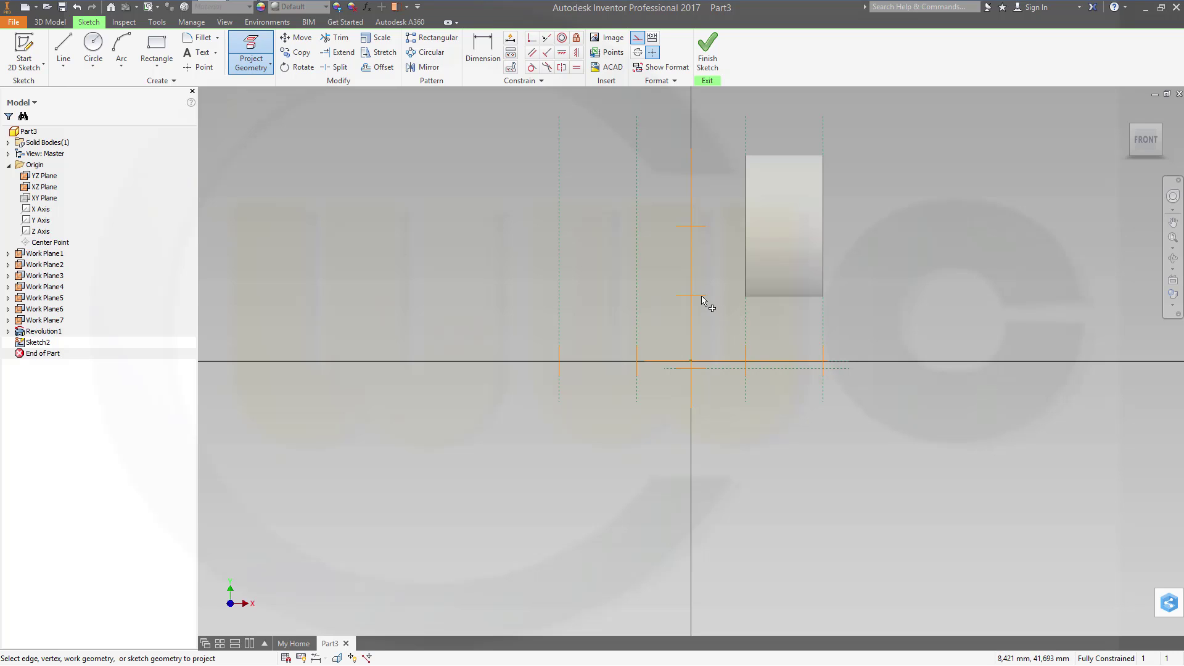
click(702, 296)
click(695, 225)
Draw a rectangle about 38 mm high between the two leftmost vertical reference lines and convert it from construction to normal geometry
click(156, 50)
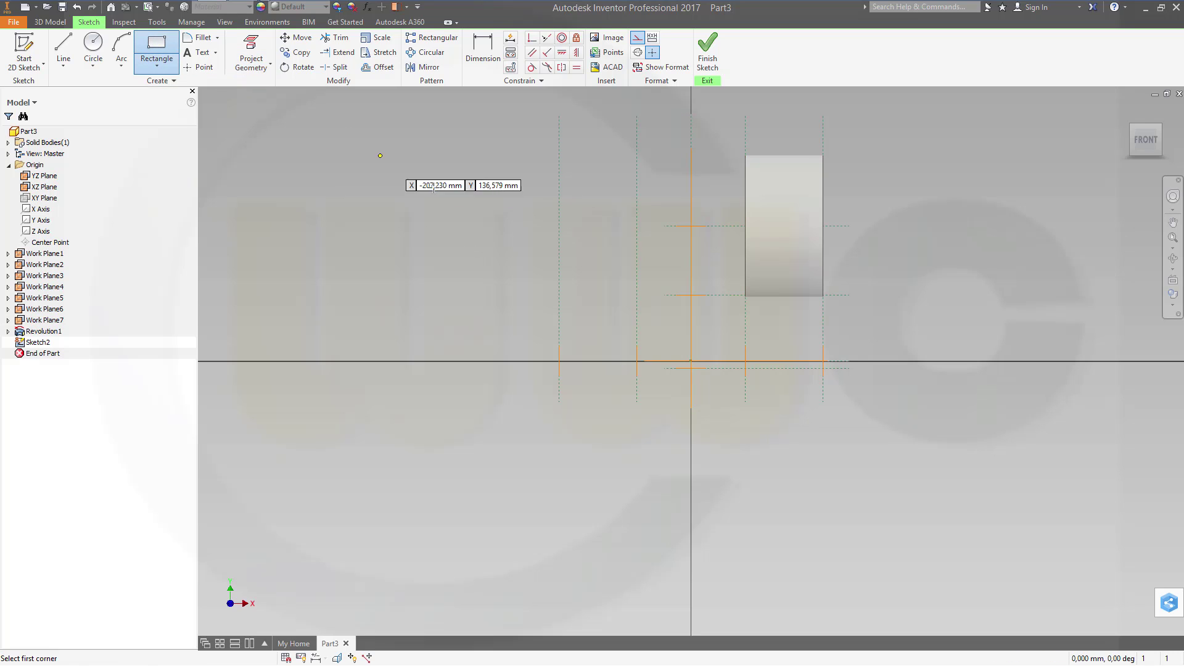
middle_drag(449, 193, 449, 283)
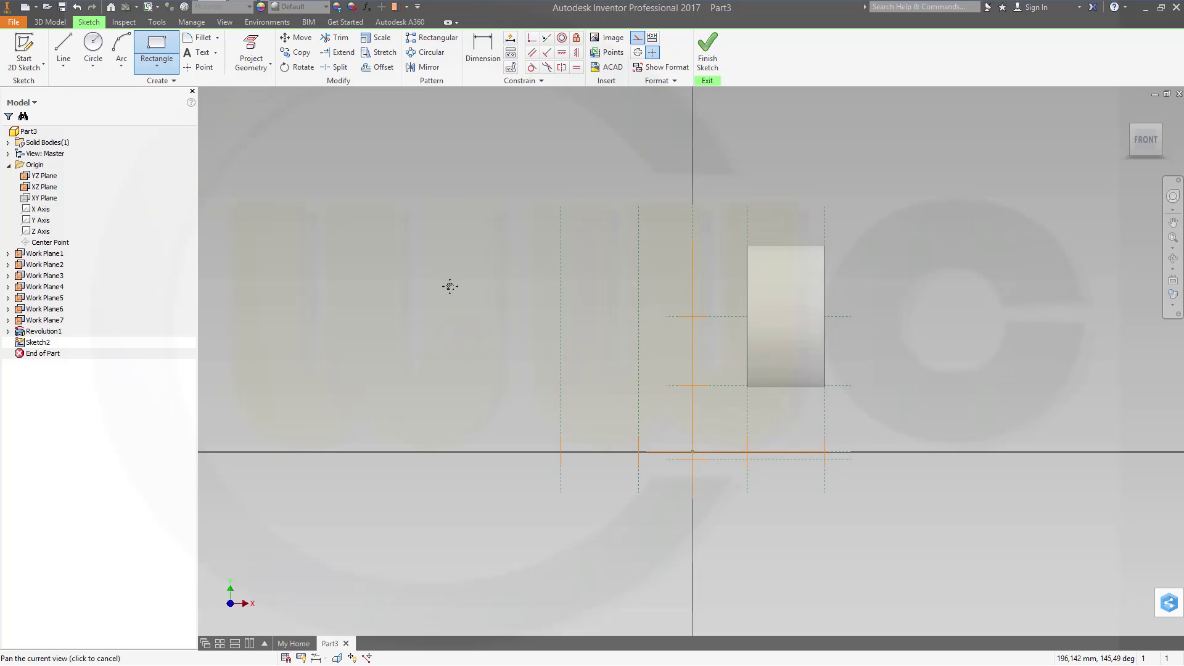
click(567, 250)
click(632, 306)
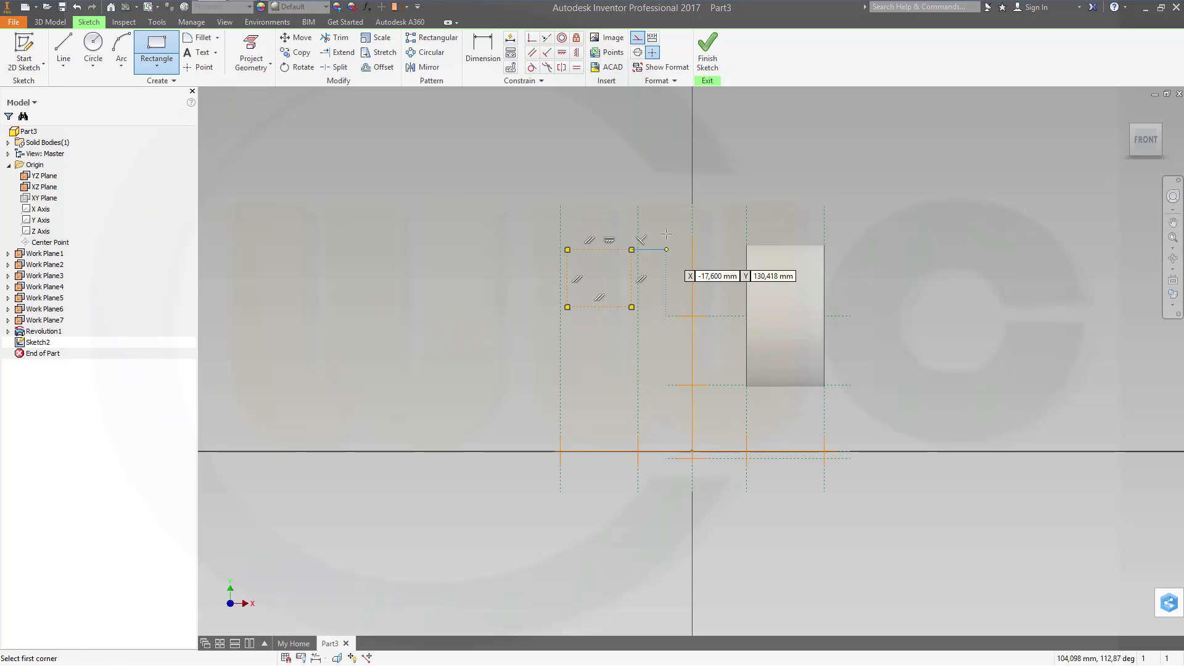
key(Escape)
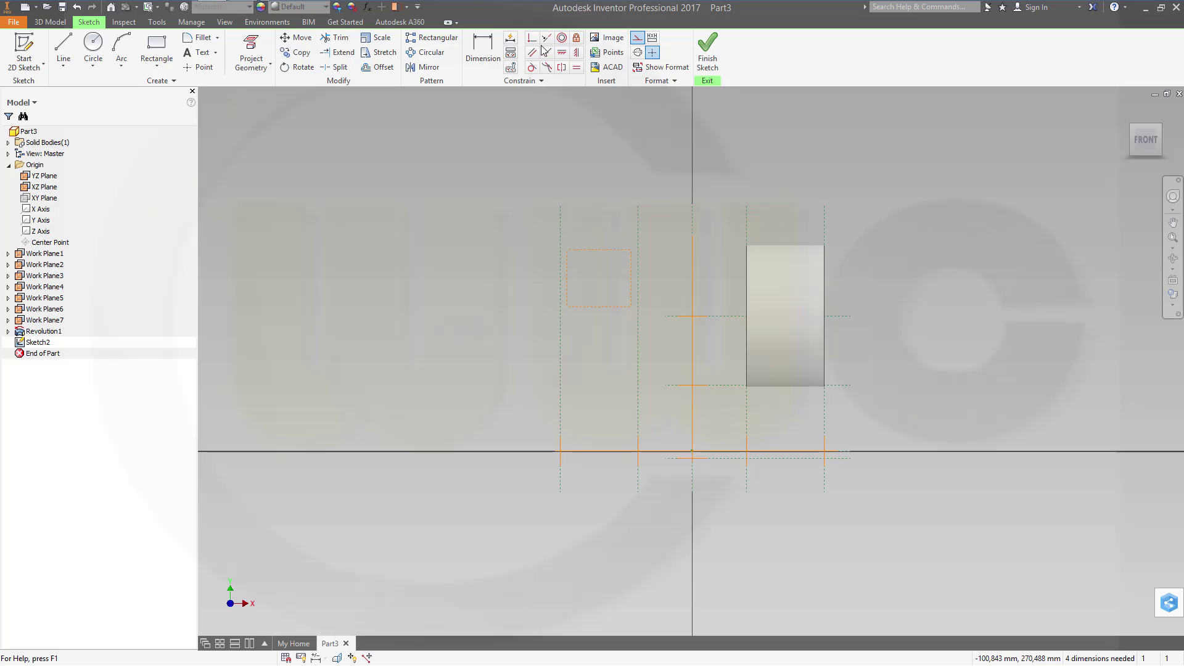
drag(546, 244, 658, 322)
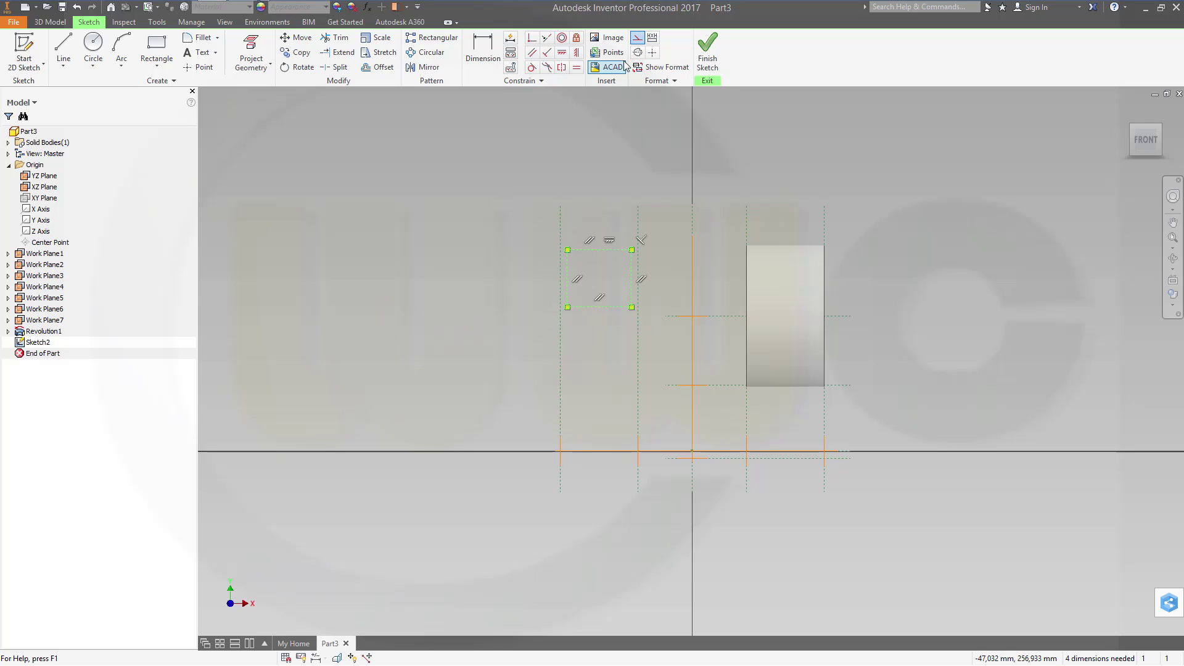
click(460, 165)
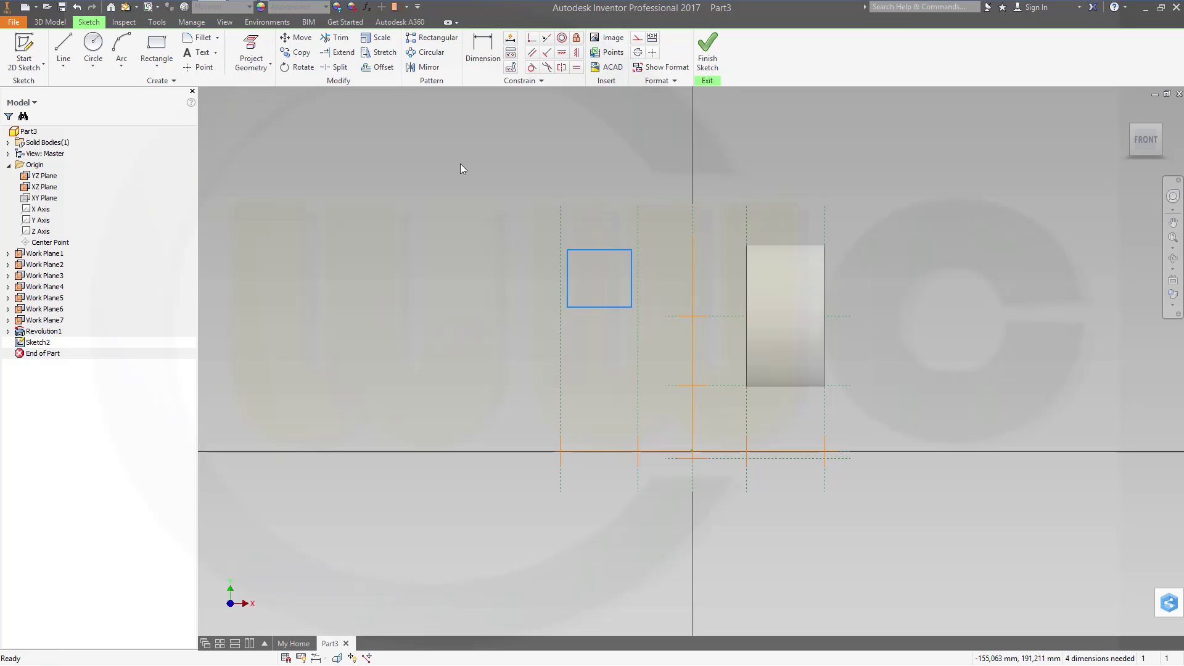
Make the rectangle's bottom edge collinear with the uppermost horizontal reference line and its sides collinear with the two leftmost vertical reference lines
click(534, 40)
click(546, 37)
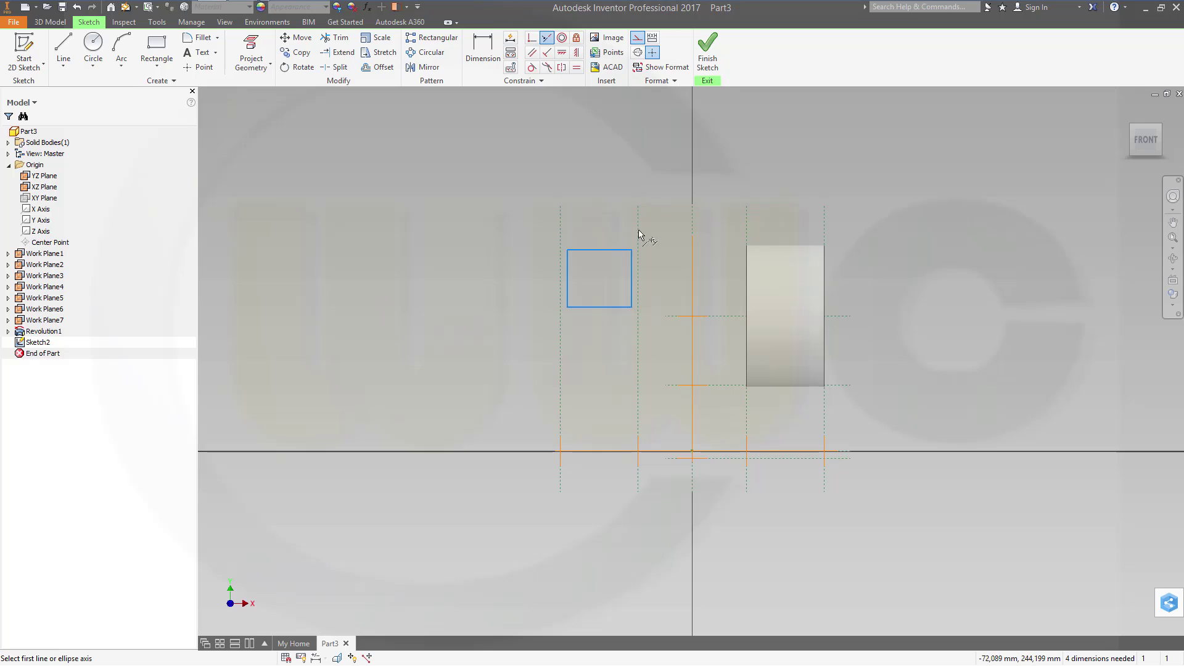
click(606, 307)
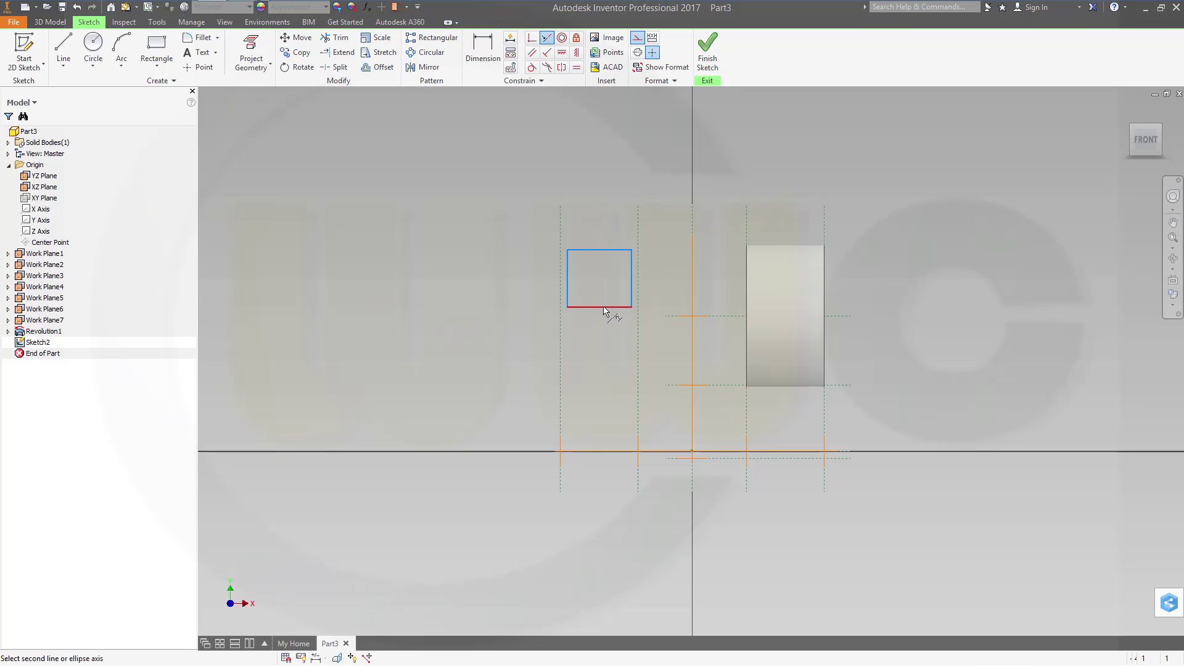
click(730, 316)
click(631, 285)
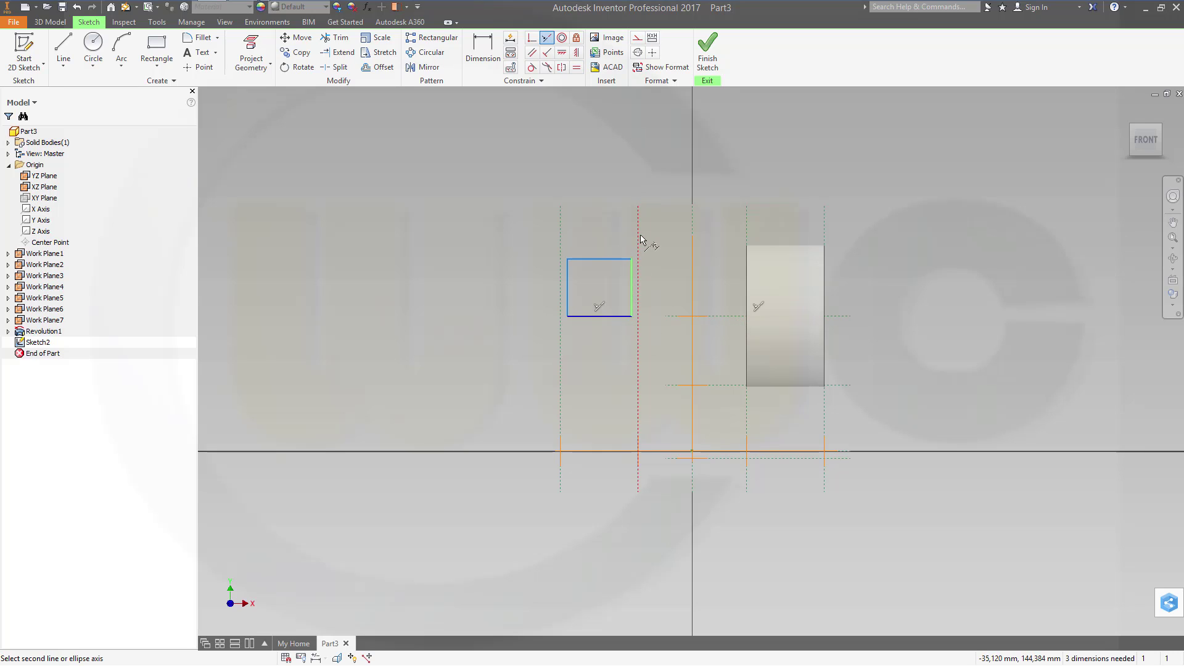
click(639, 241)
click(568, 289)
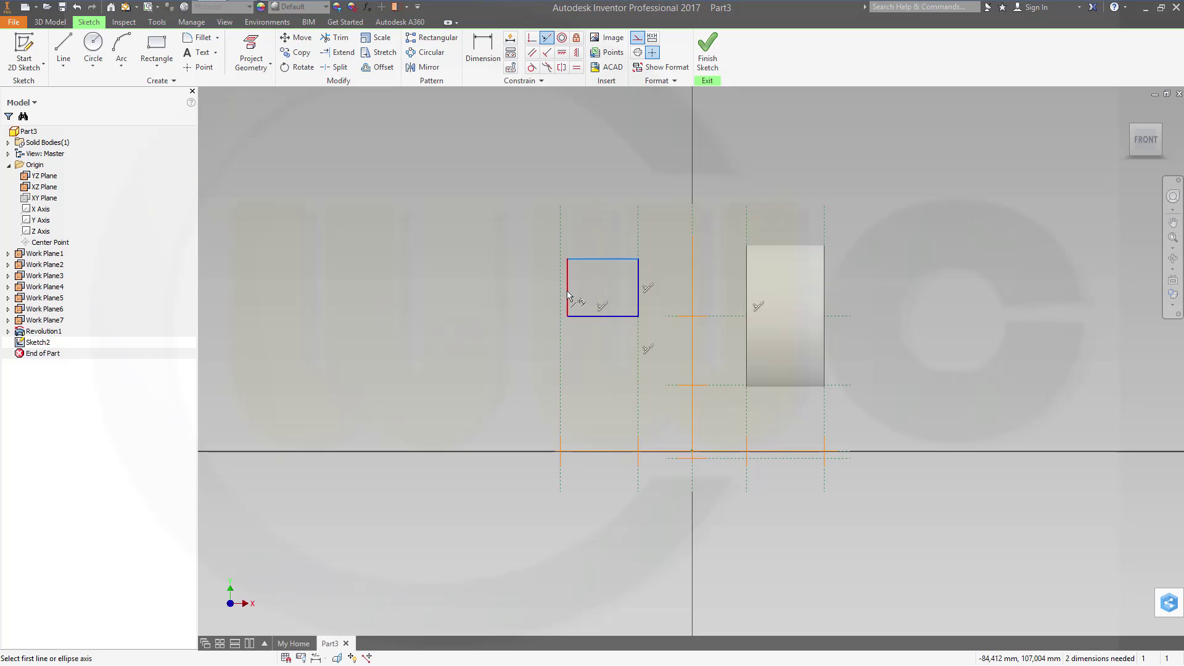
click(563, 258)
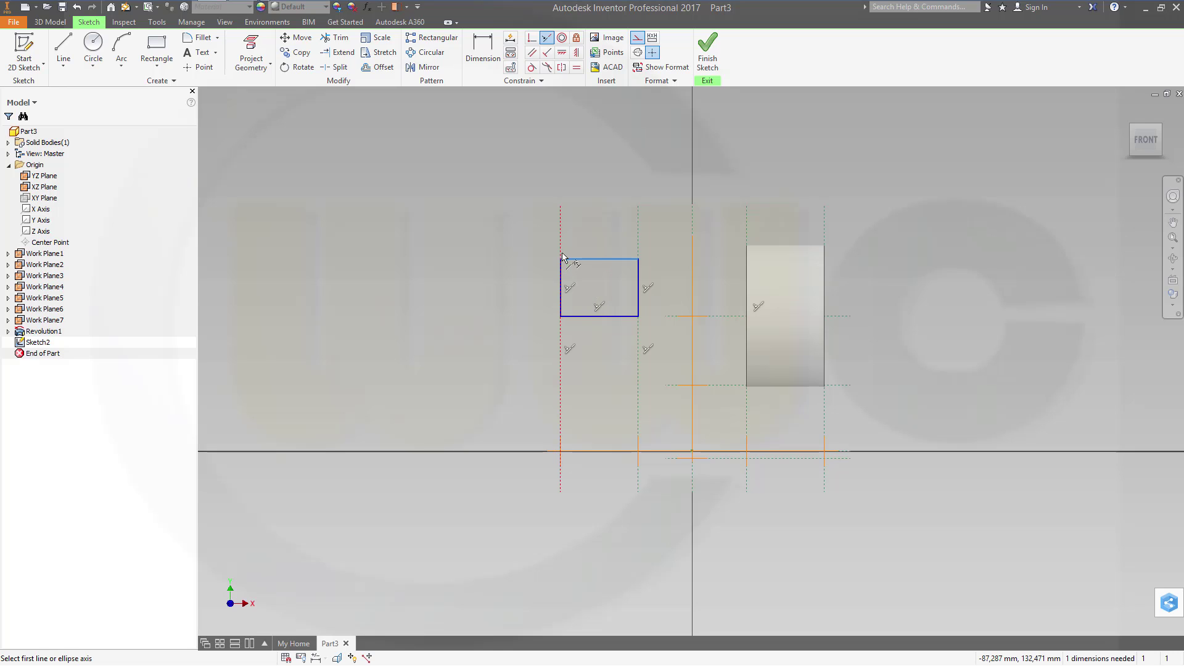
Convert the rectangle's bottom edge into a centerline
click(493, 52)
key(Escape)
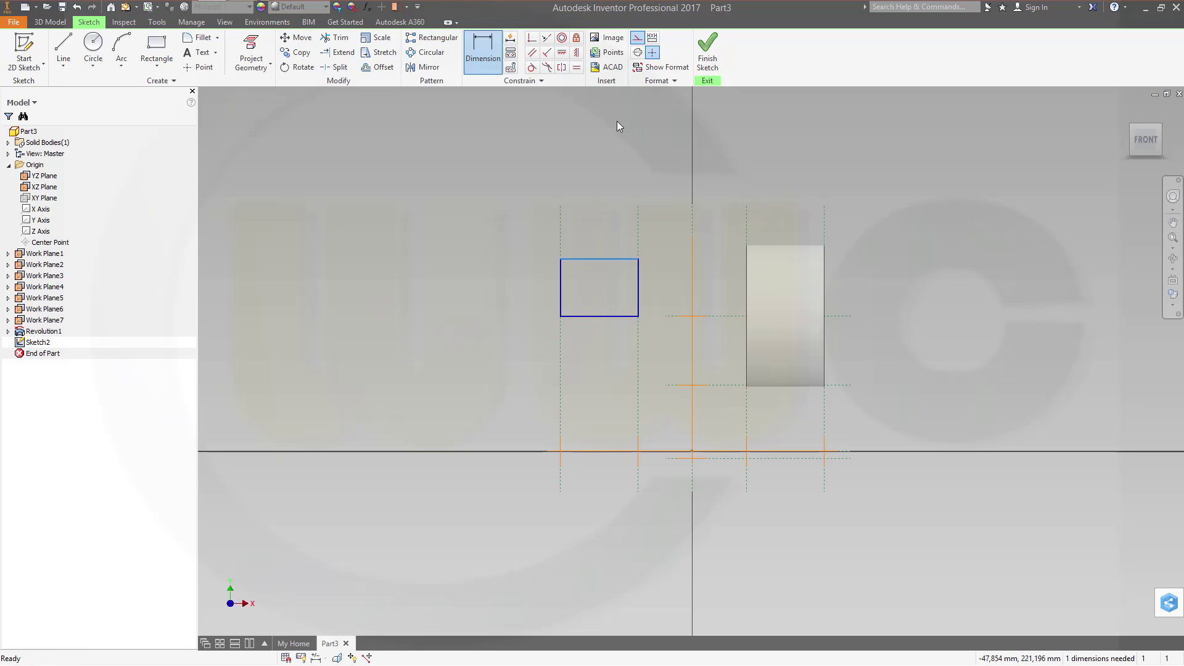
click(595, 316)
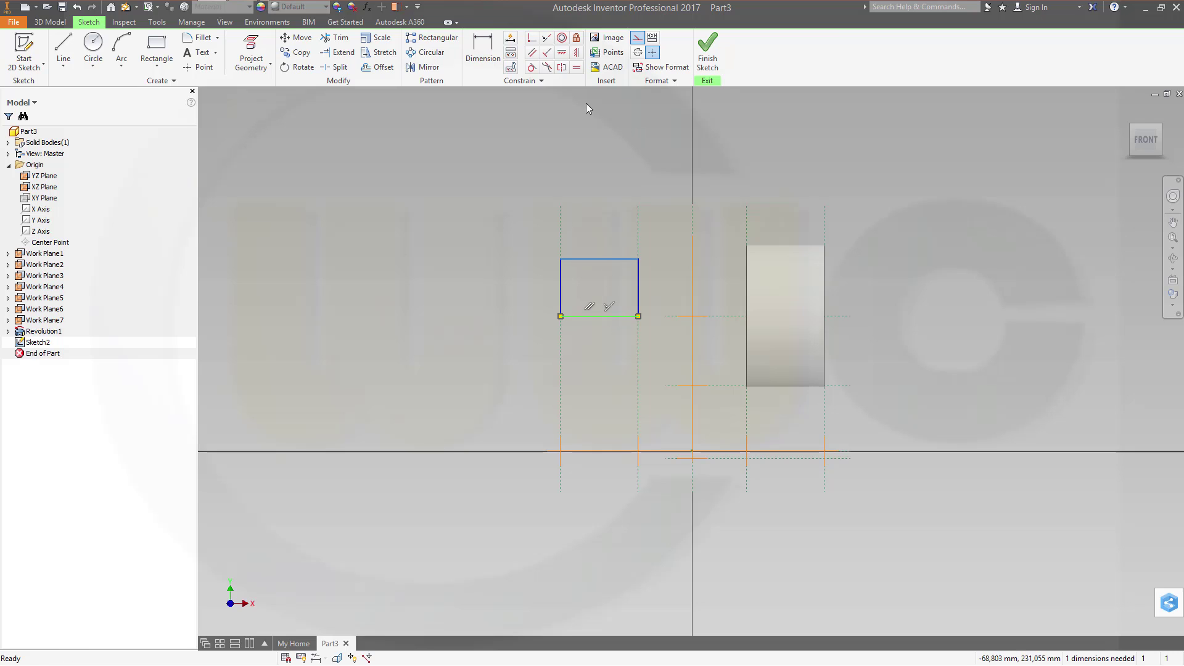
click(638, 52)
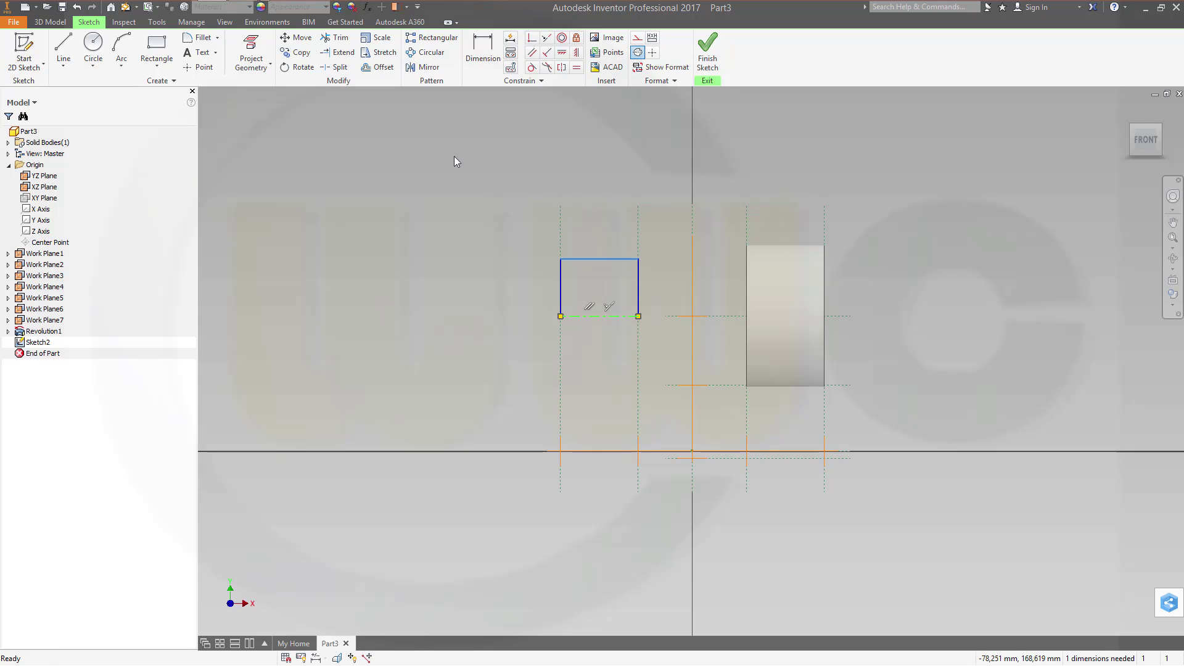
Dimension the rectangle's top edge about its centerline as a 94 mm diameter and finish the sketch
key(d)
click(598, 317)
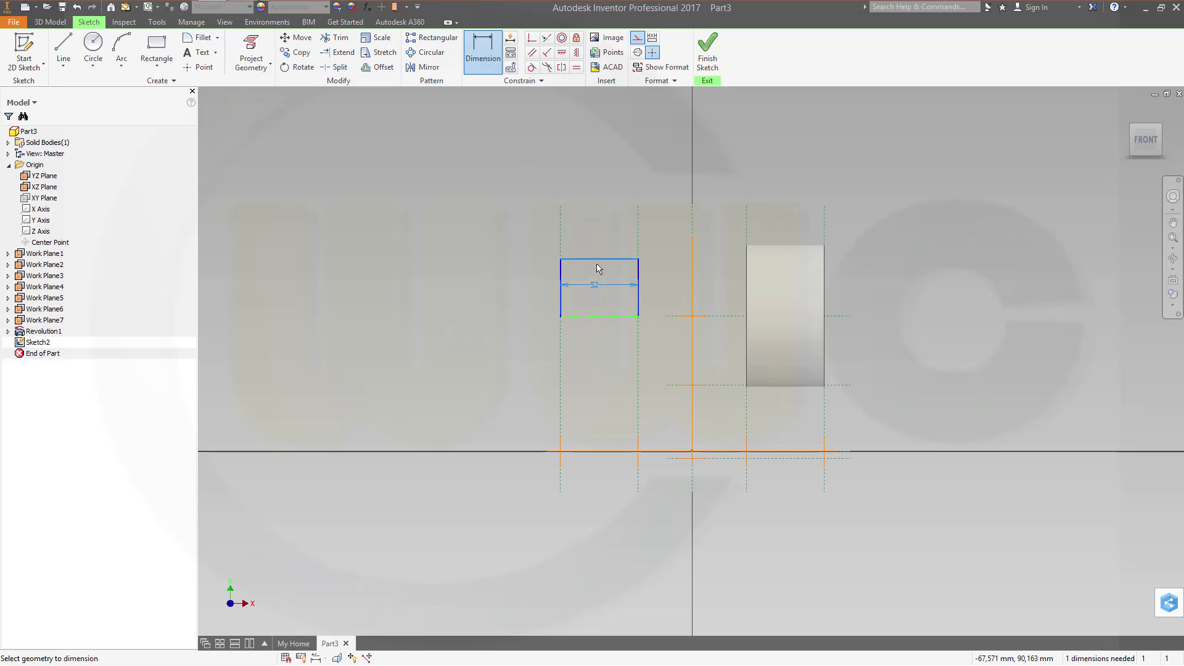
click(599, 259)
click(510, 292)
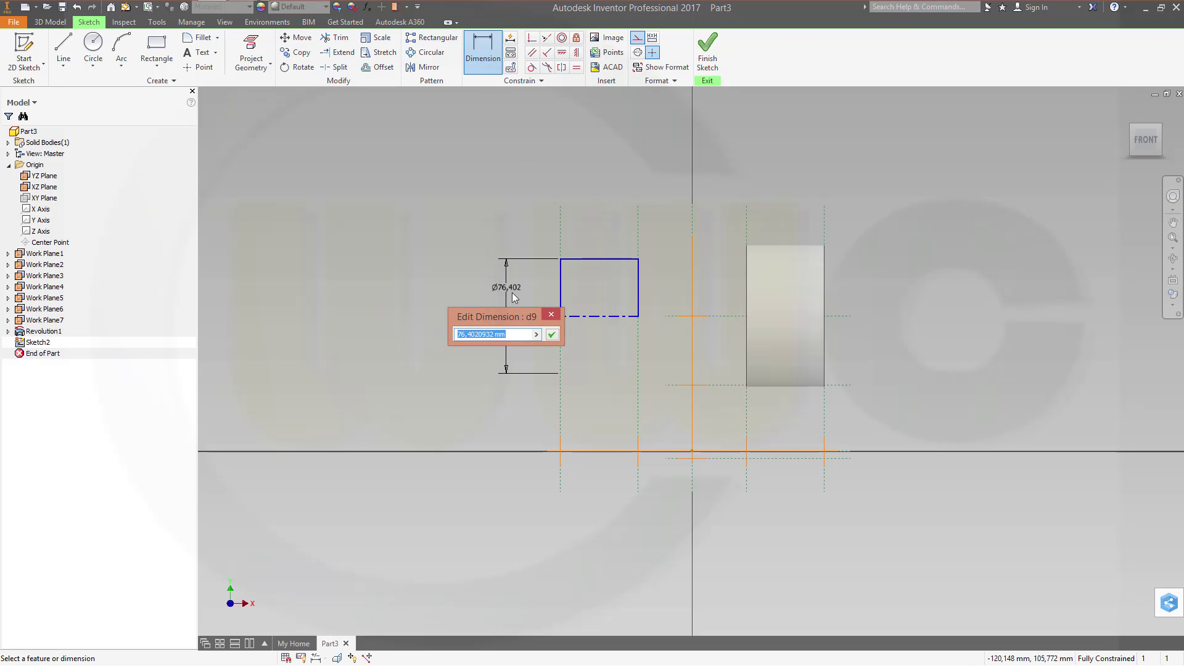
text(94)
key(Return)
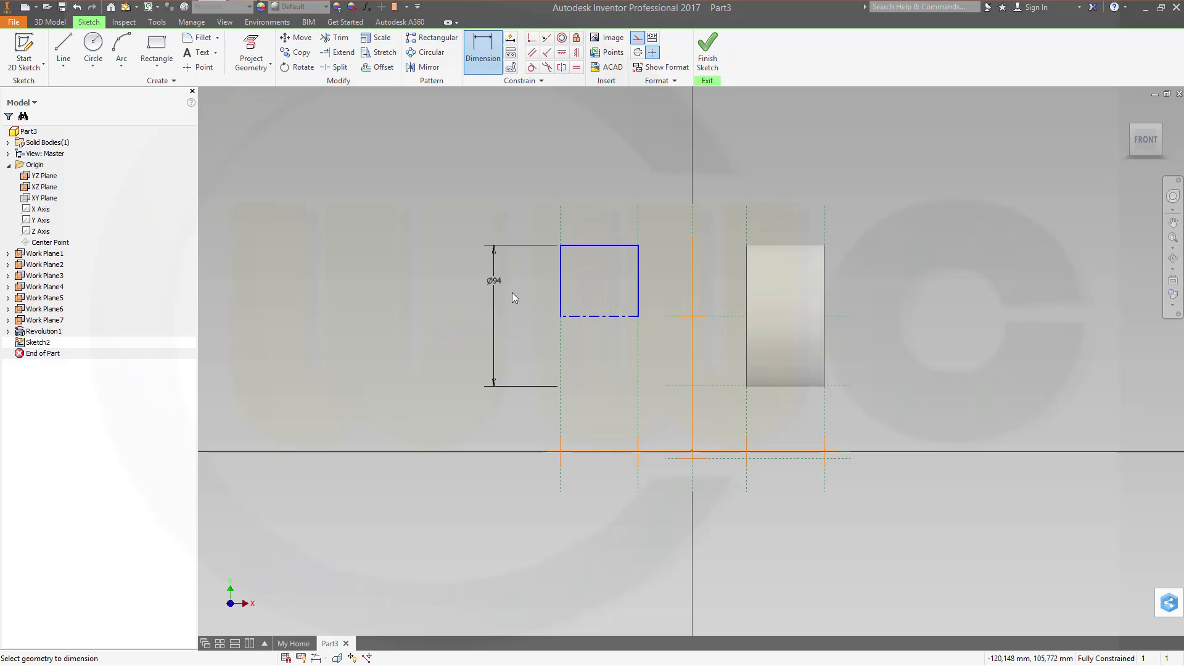
click(708, 59)
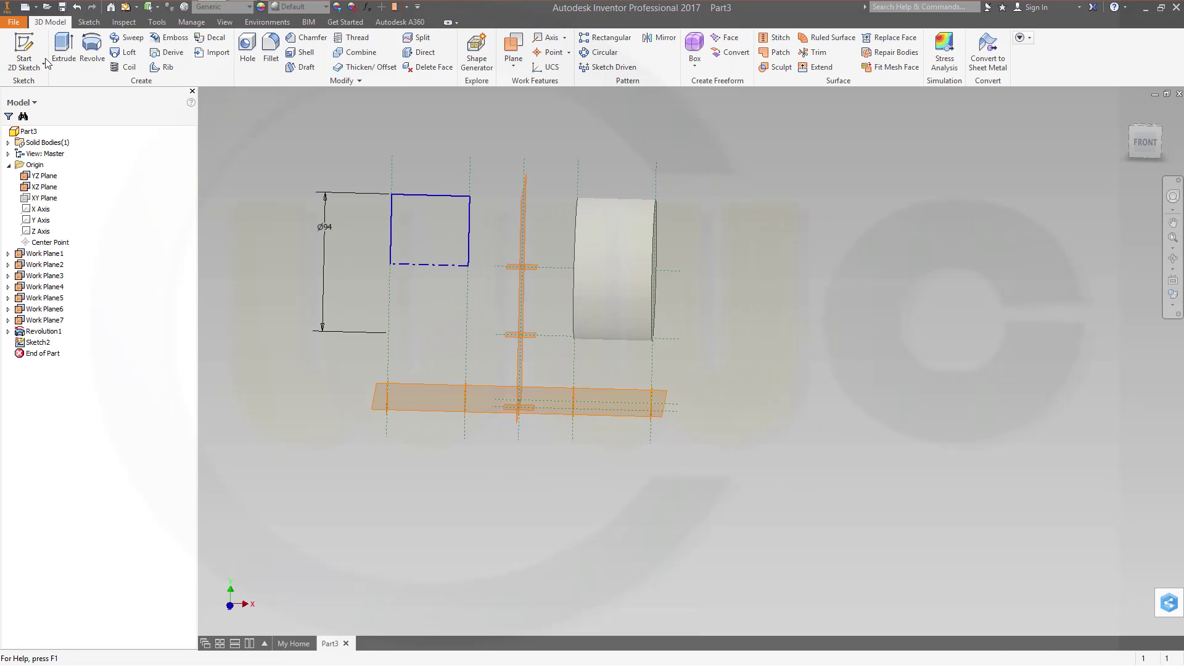
Revolve the second rectangular profile fully around its centerline as a new solid
click(91, 49)
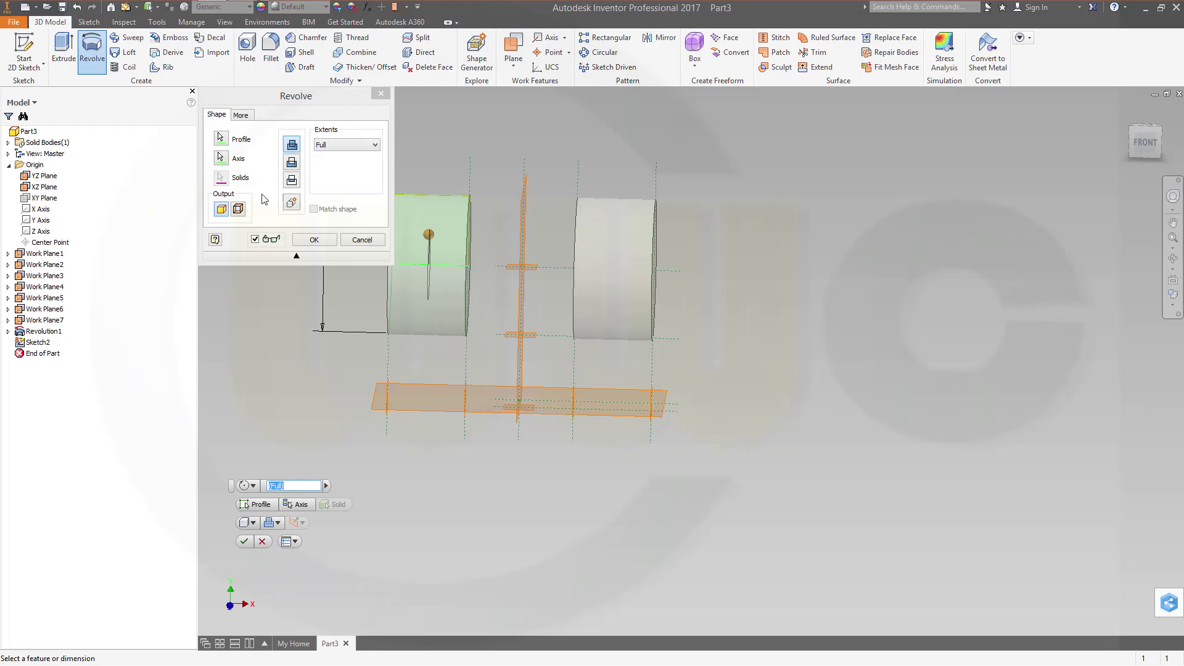
click(292, 202)
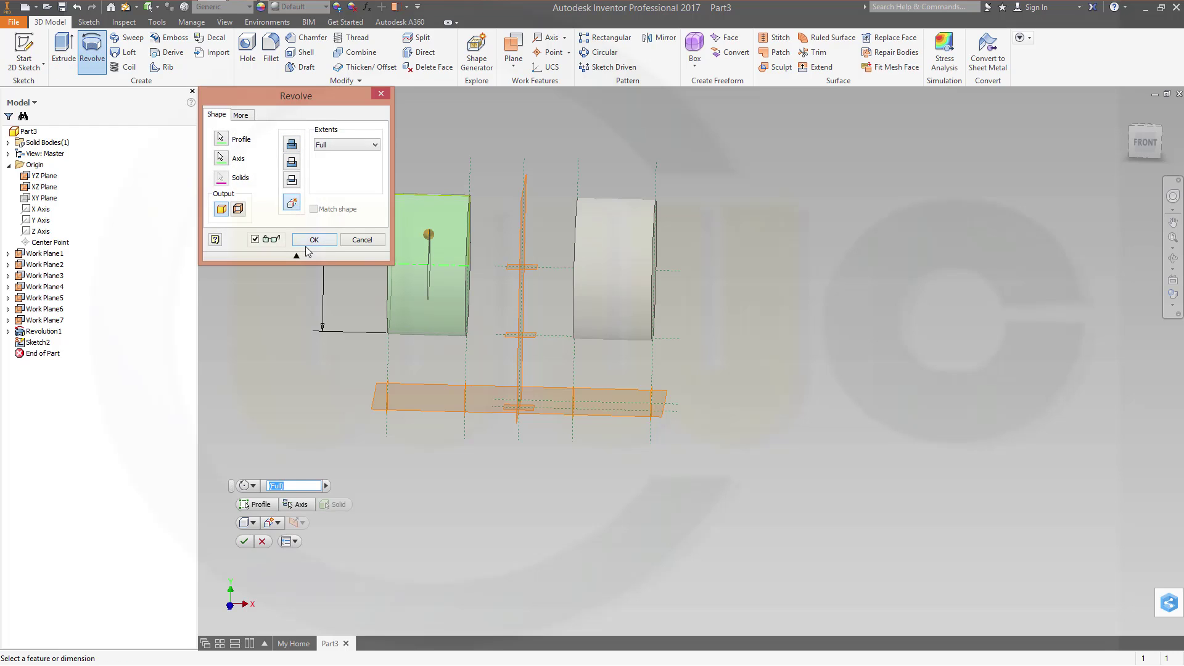
click(311, 242)
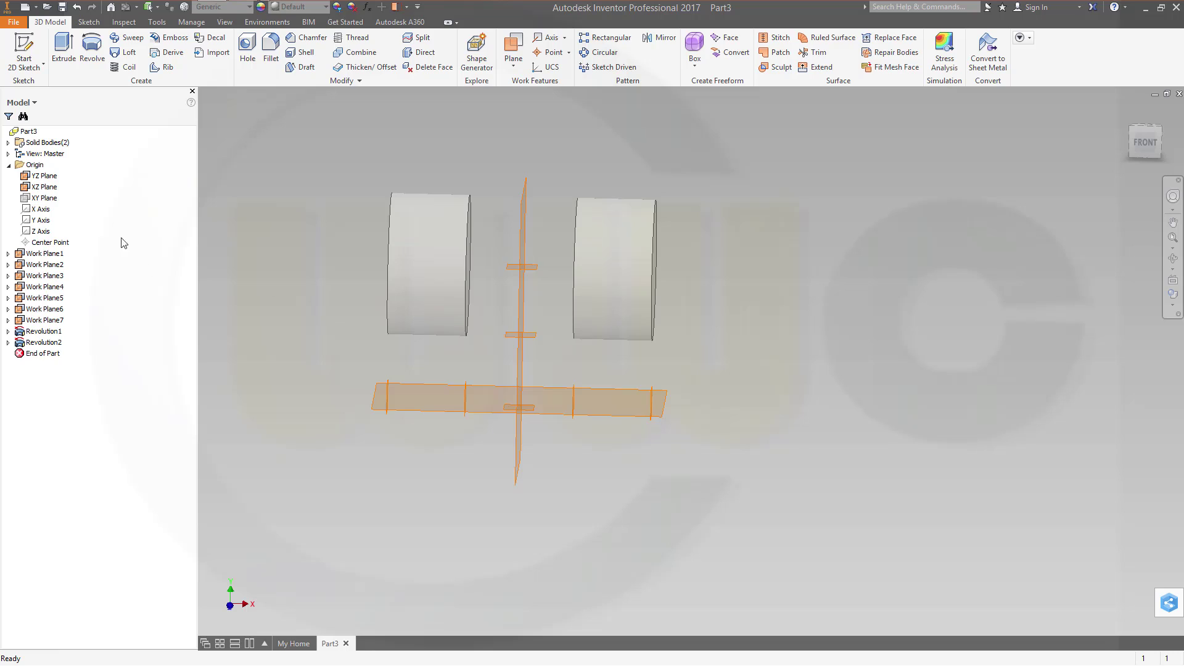
Rename the first solid body as right_plus and the second as left_plus
click(8, 142)
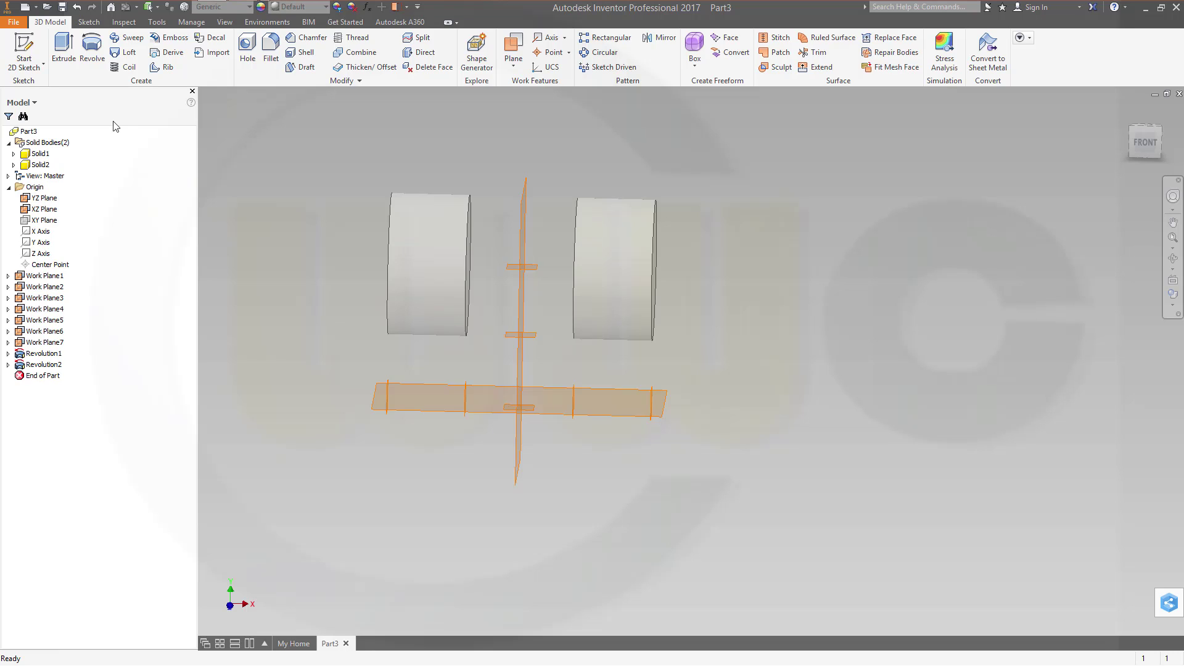
click(41, 154)
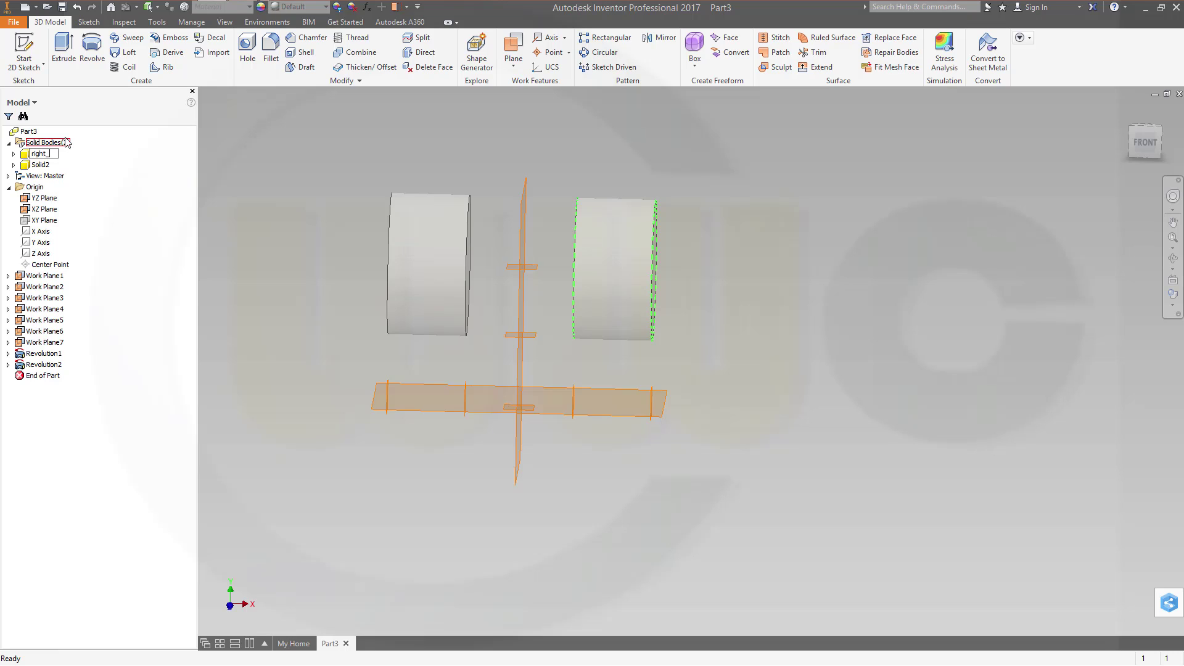
text(right_plus)
key(Return)
click(42, 165)
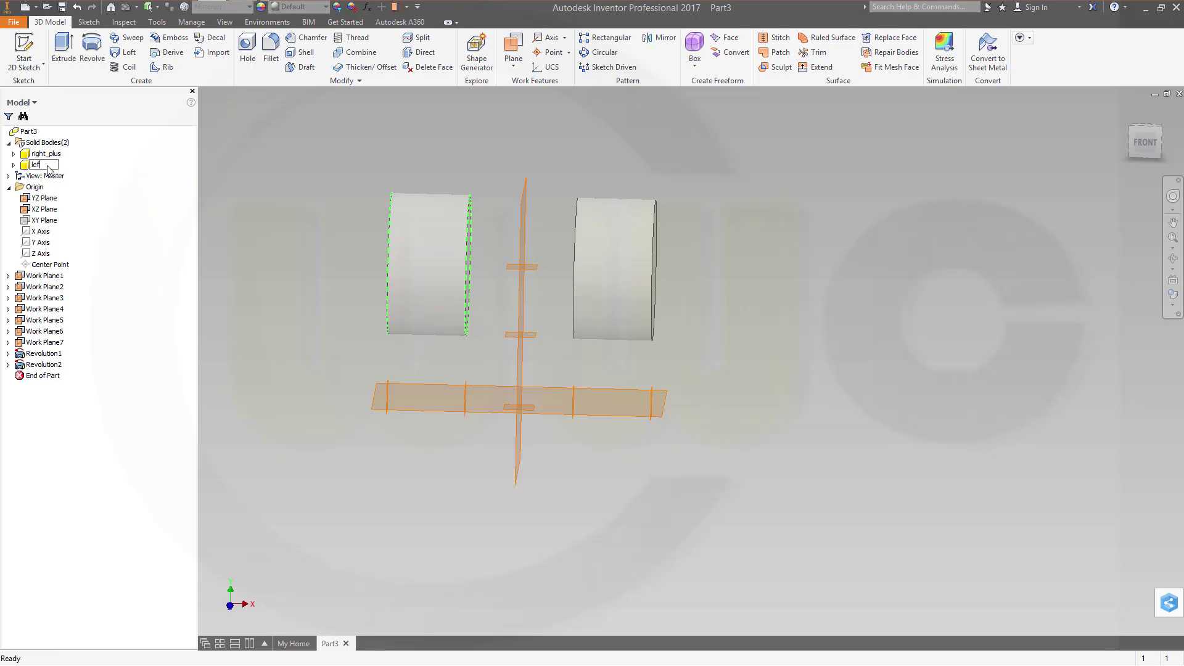
key(Return)
Start a sketch on the XY plane and hide the right_plus and left_plus bodies
click(24, 52)
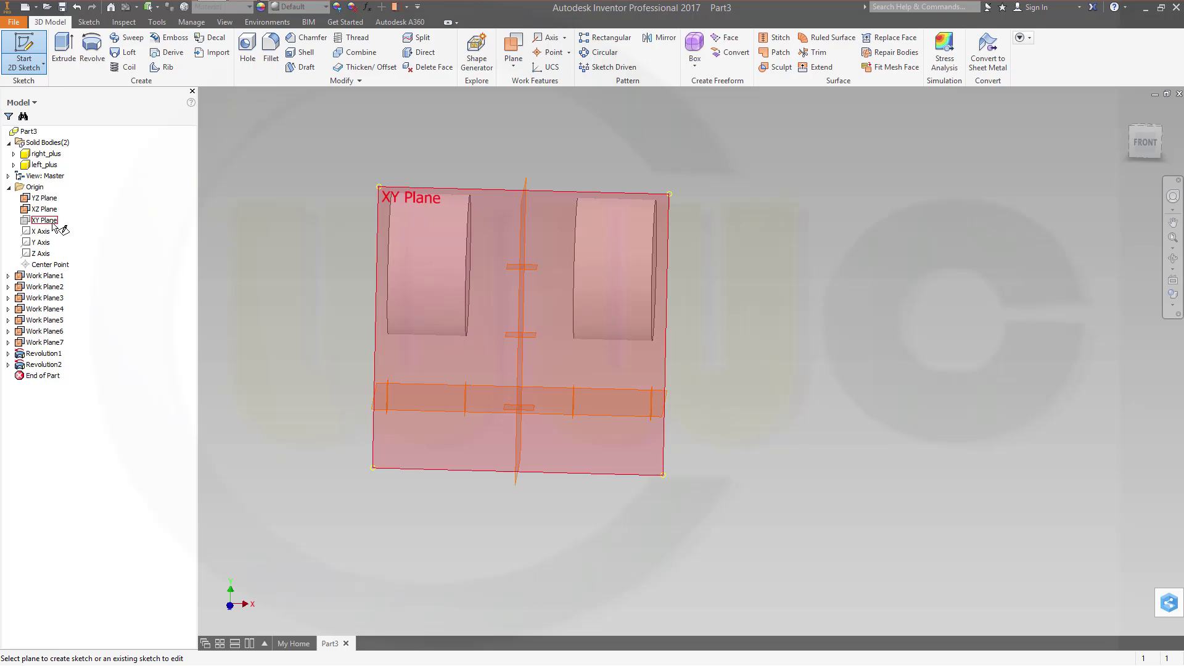
click(45, 220)
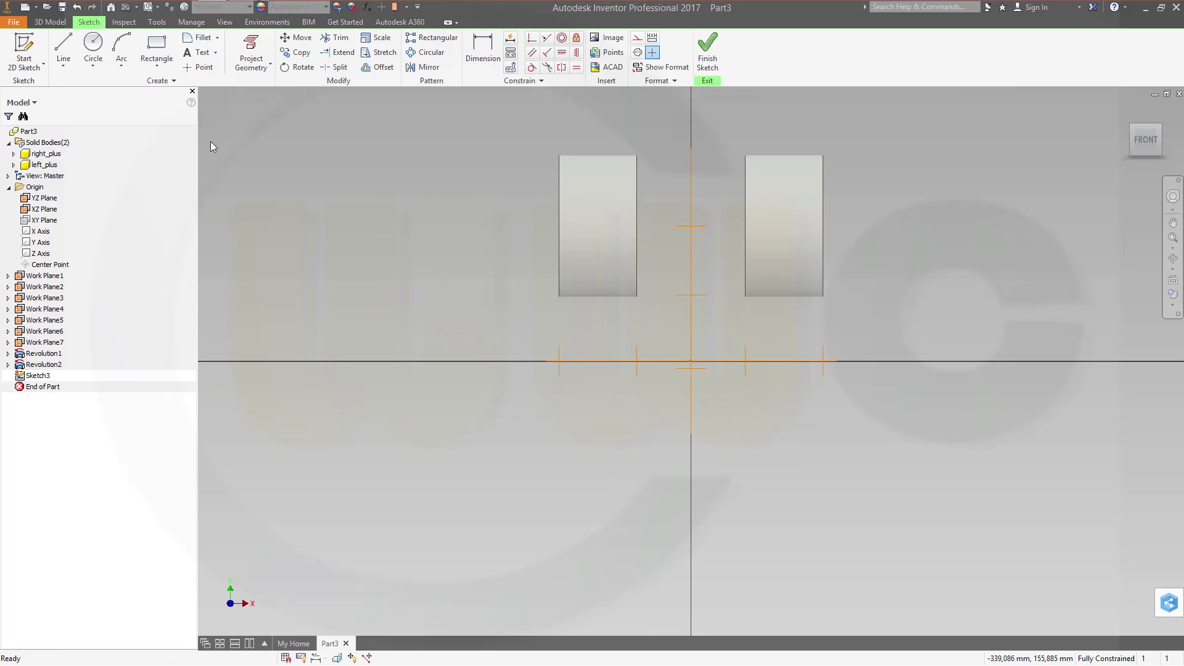
right_click(48, 153)
click(68, 262)
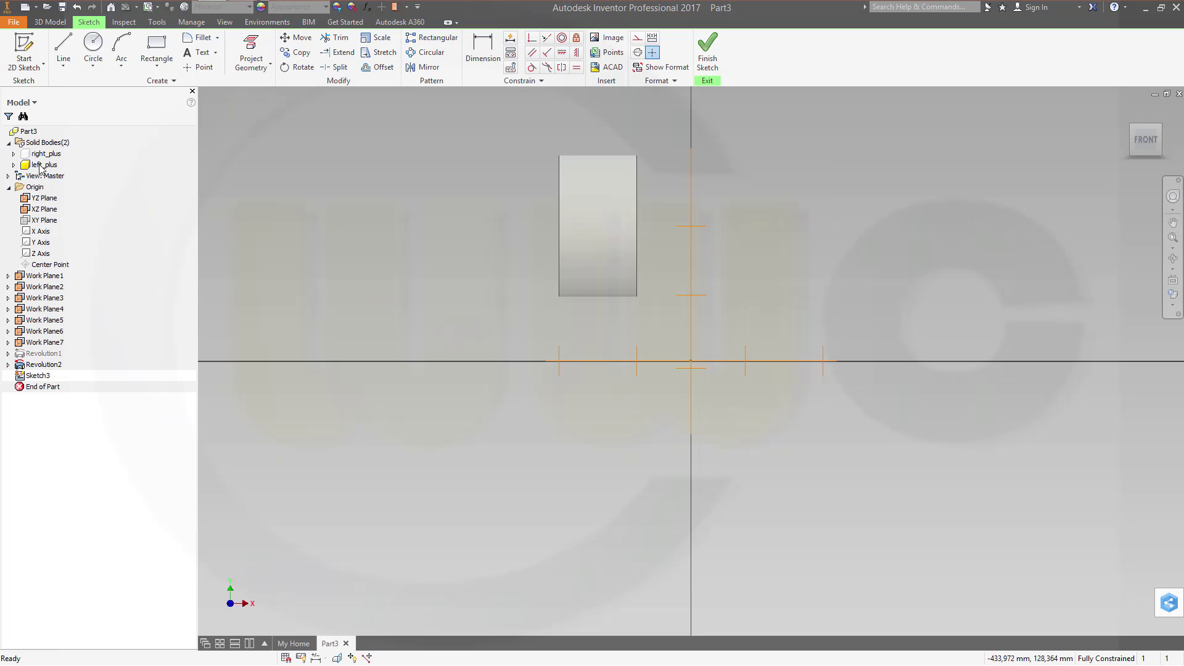
right_click(48, 164)
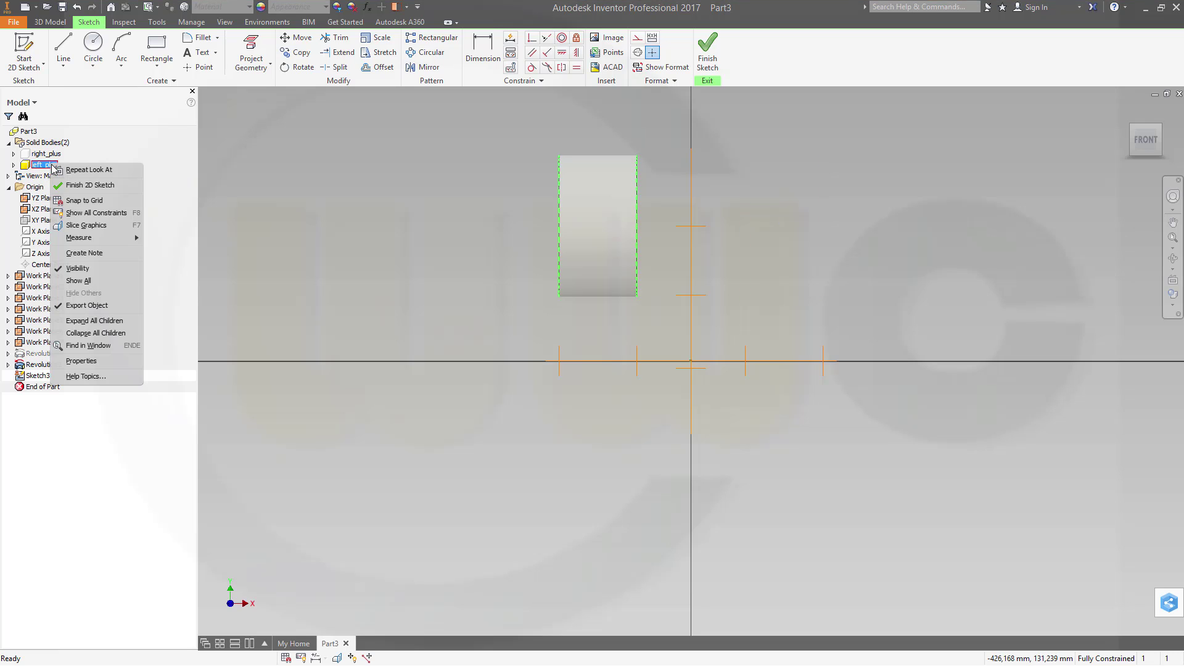
click(76, 268)
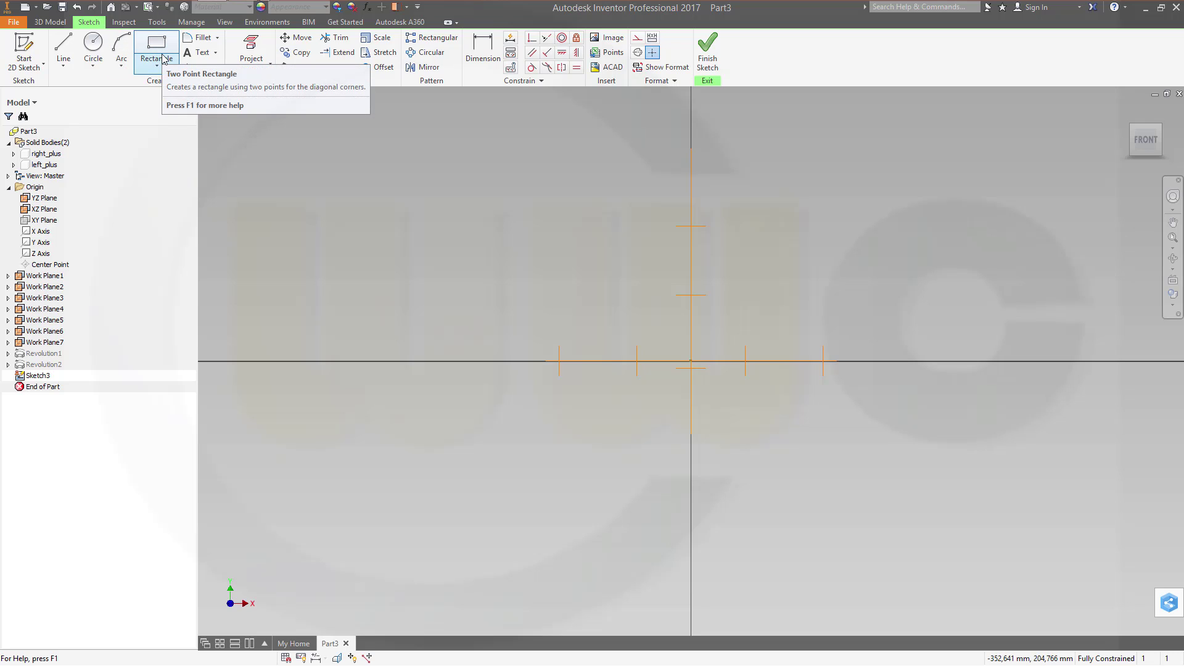
Project the vertical work planes and the central YZ plane into the sketch as construction lines
key(a)
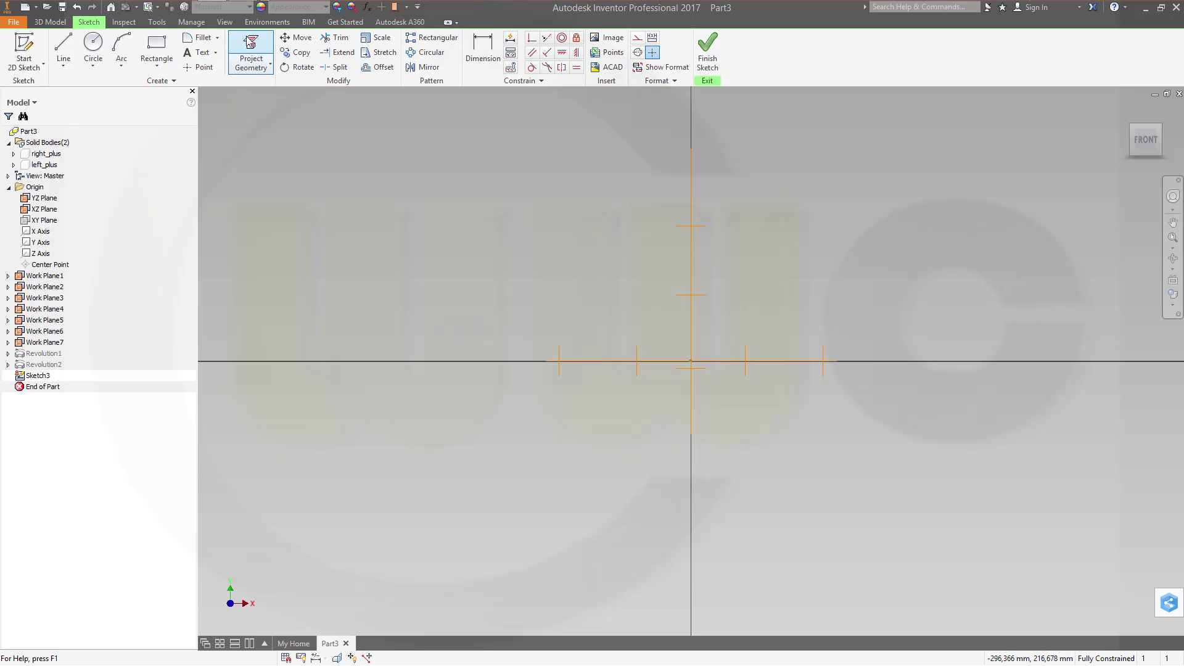
click(251, 53)
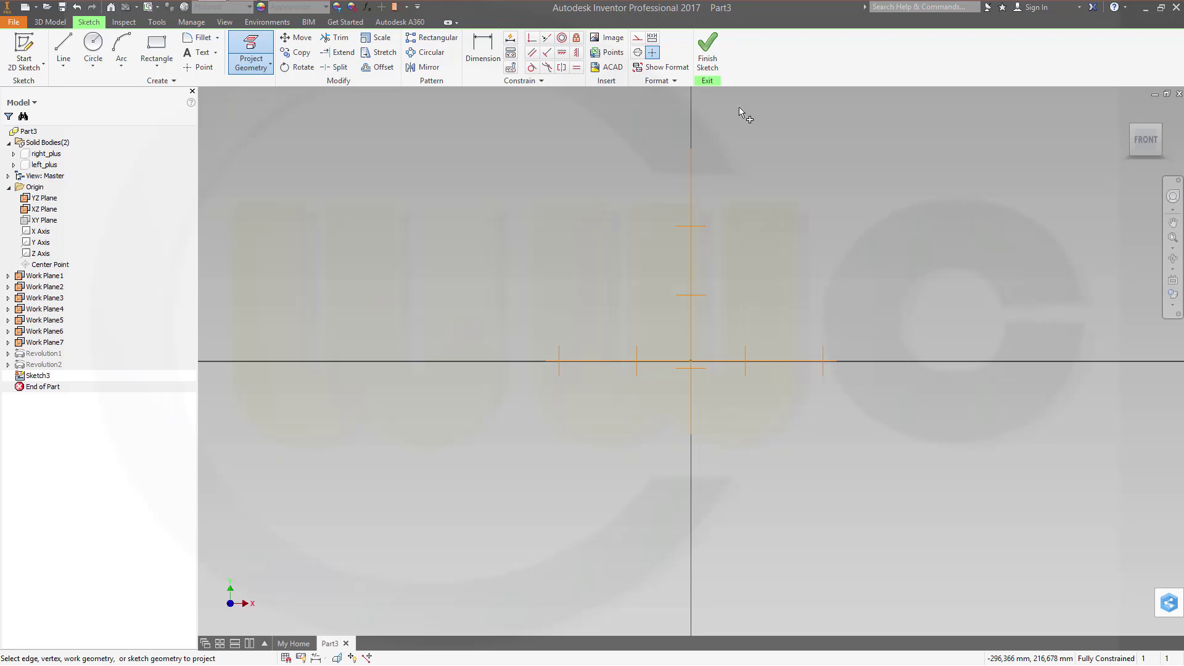
click(638, 38)
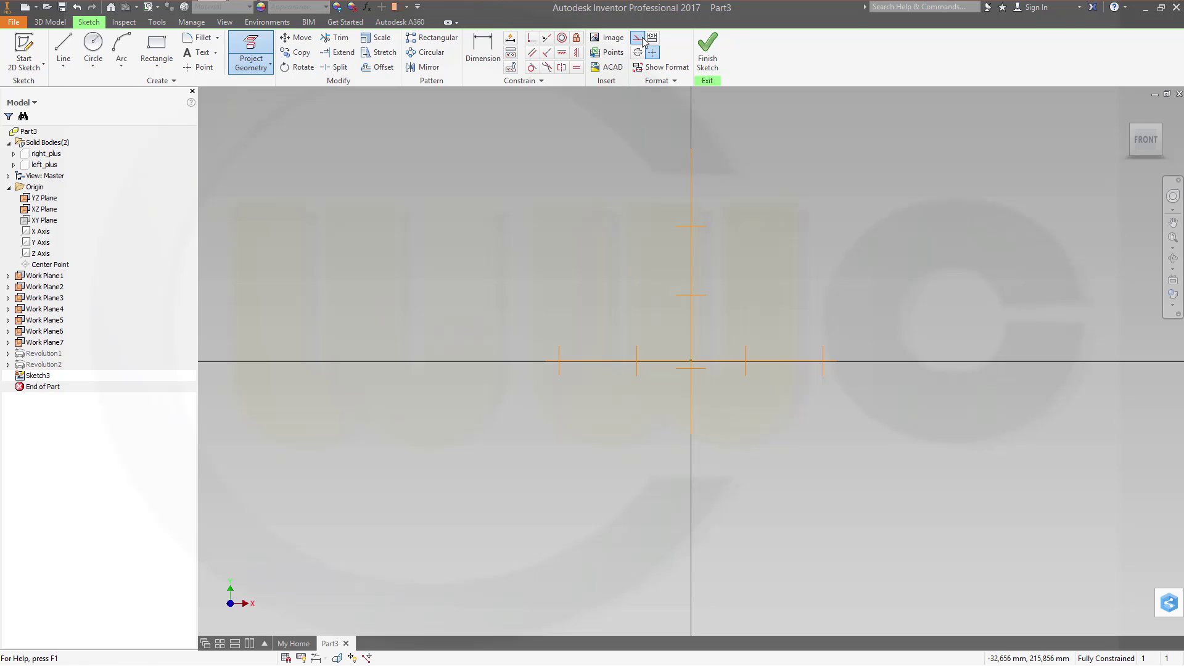
click(560, 377)
click(637, 370)
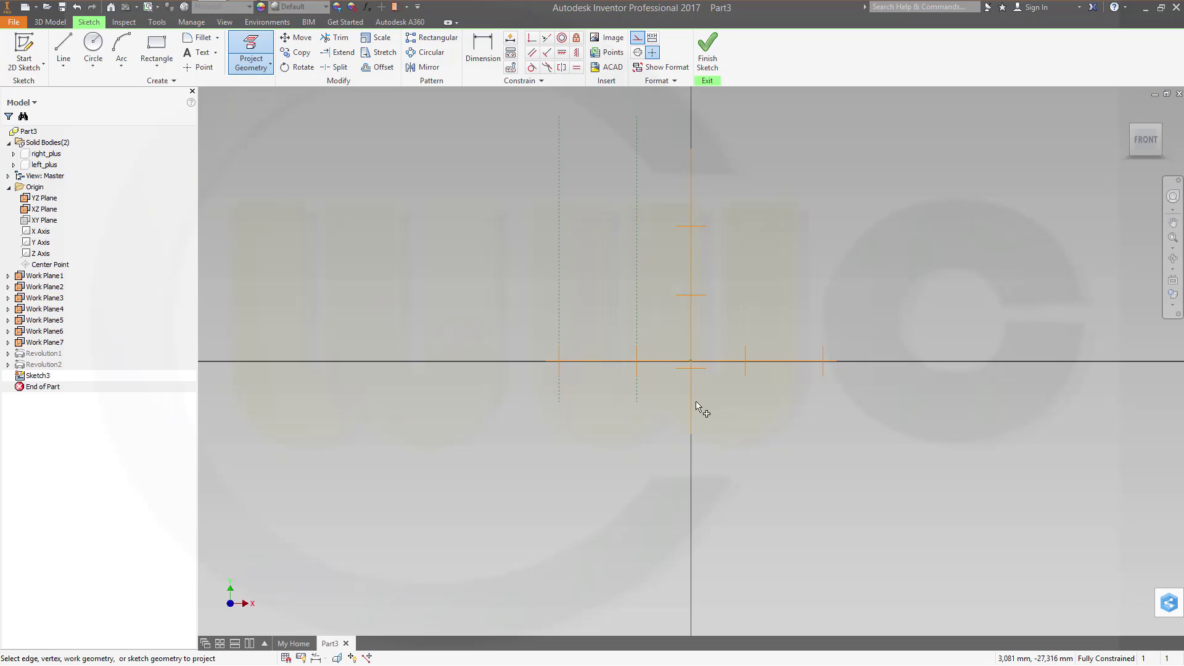
click(744, 375)
click(824, 371)
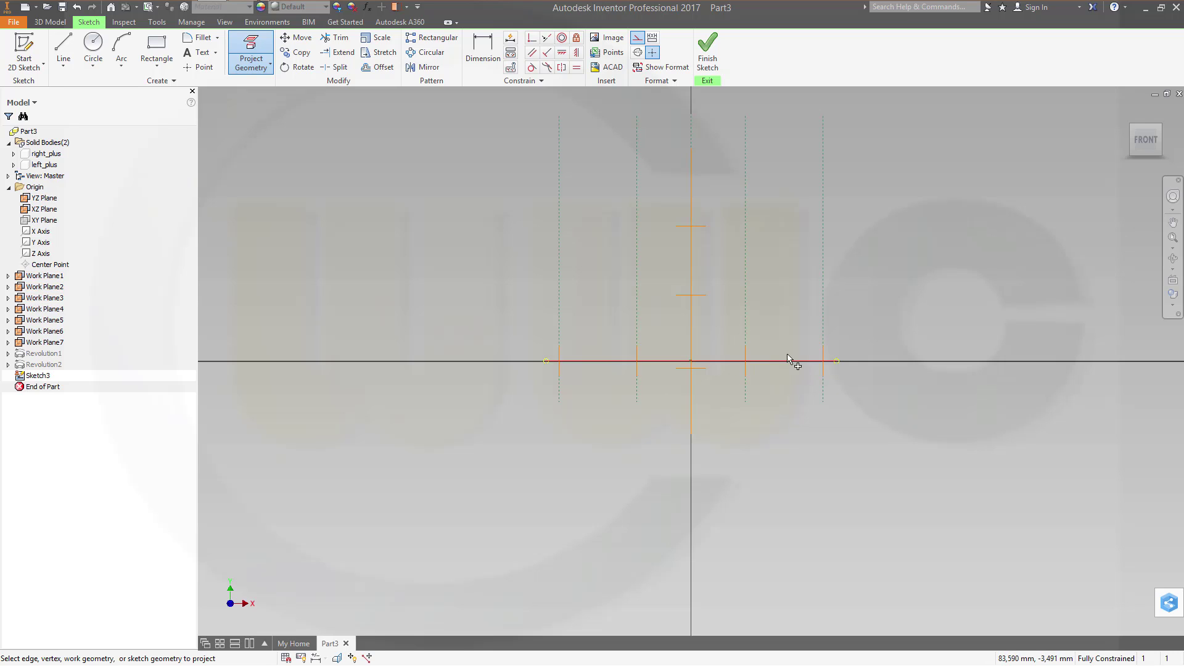
Project the three horizontal offset work planes into the sketch as construction lines
click(662, 367)
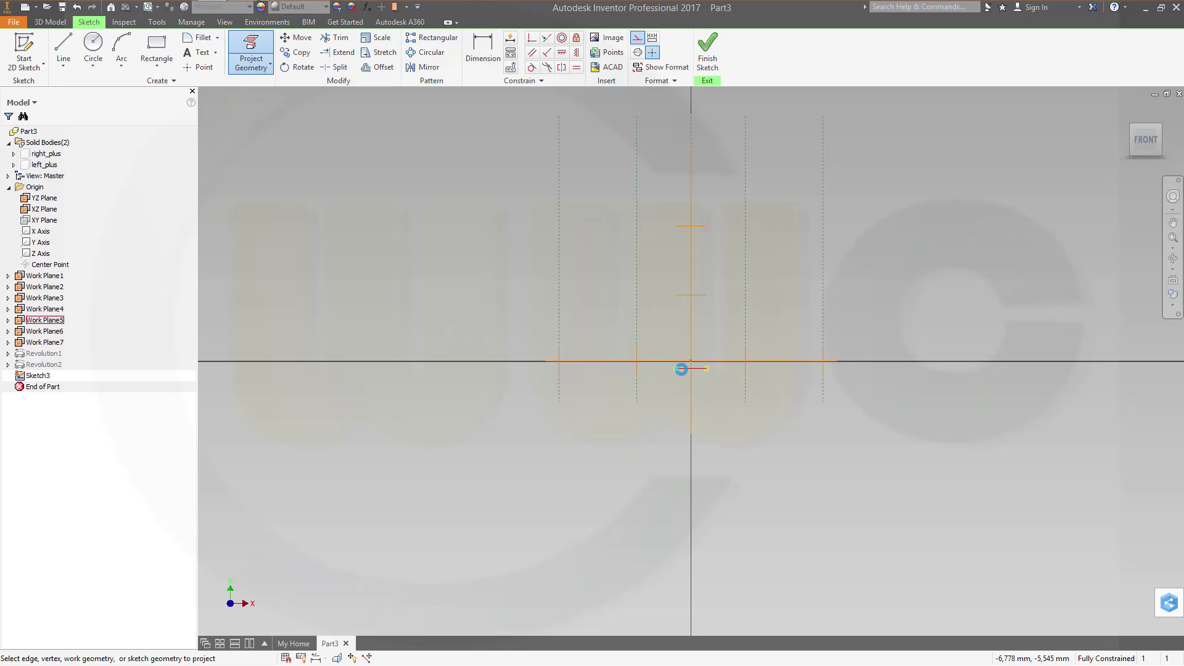
click(681, 368)
click(718, 362)
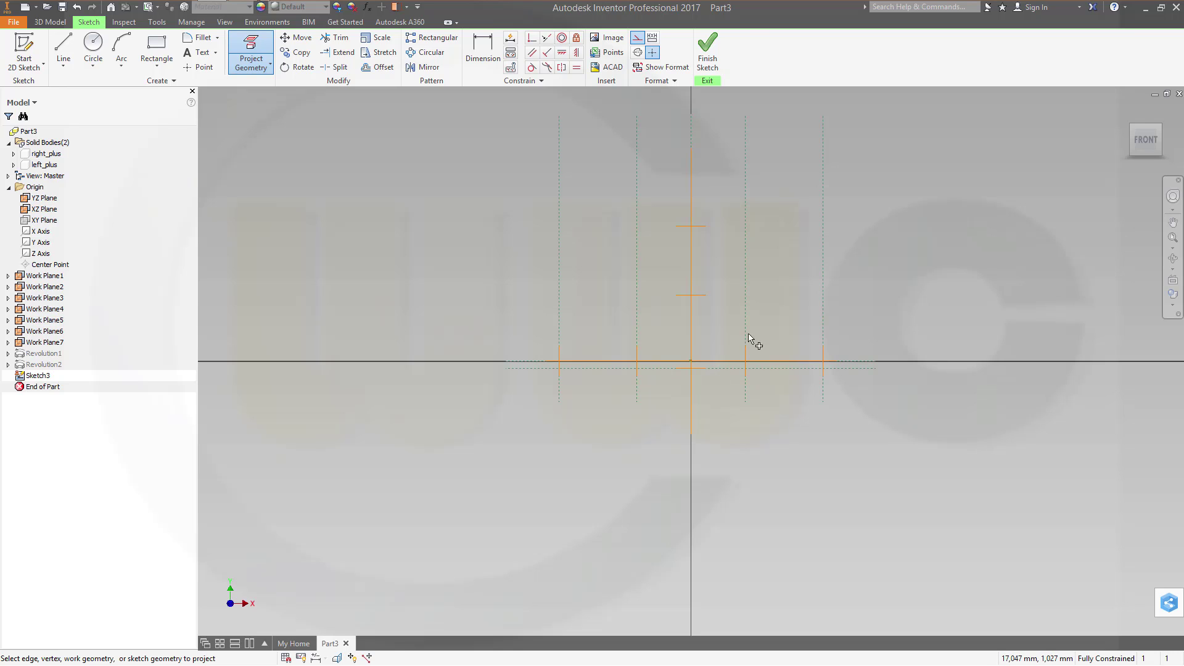
click(704, 296)
key(Escape)
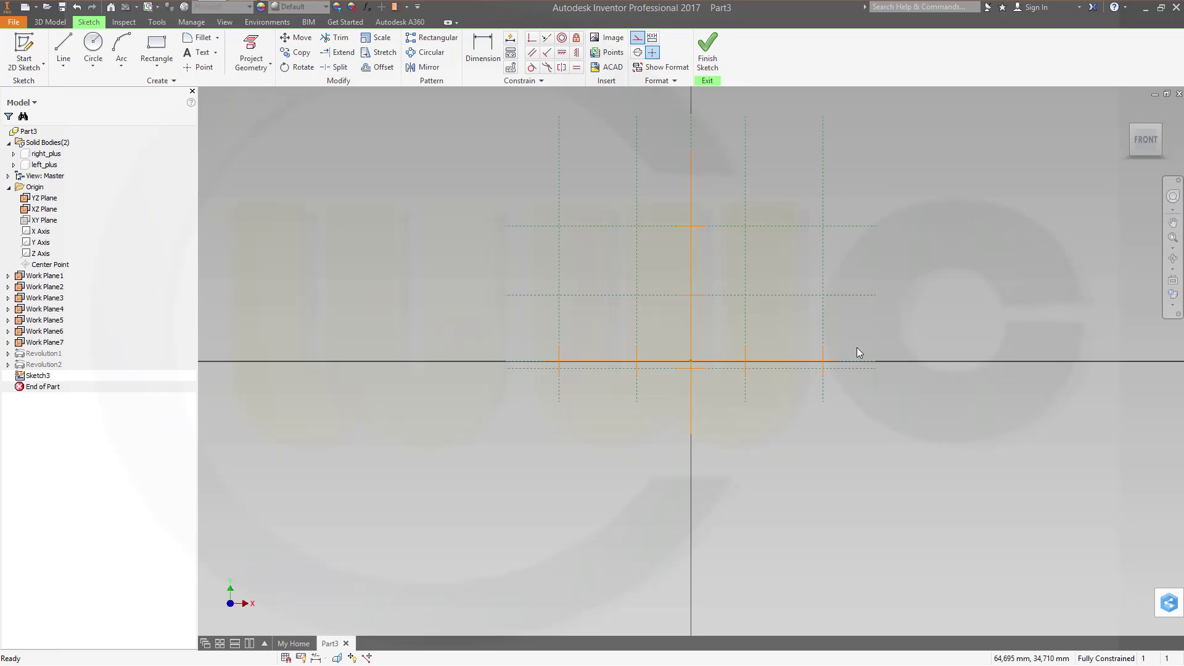
Sketch a construction rectangle about 26 by 37 mm just right of the vertical axis, between the middle and lowest horizontal reference lines
click(156, 48)
scroll(749, 385, down, 1)
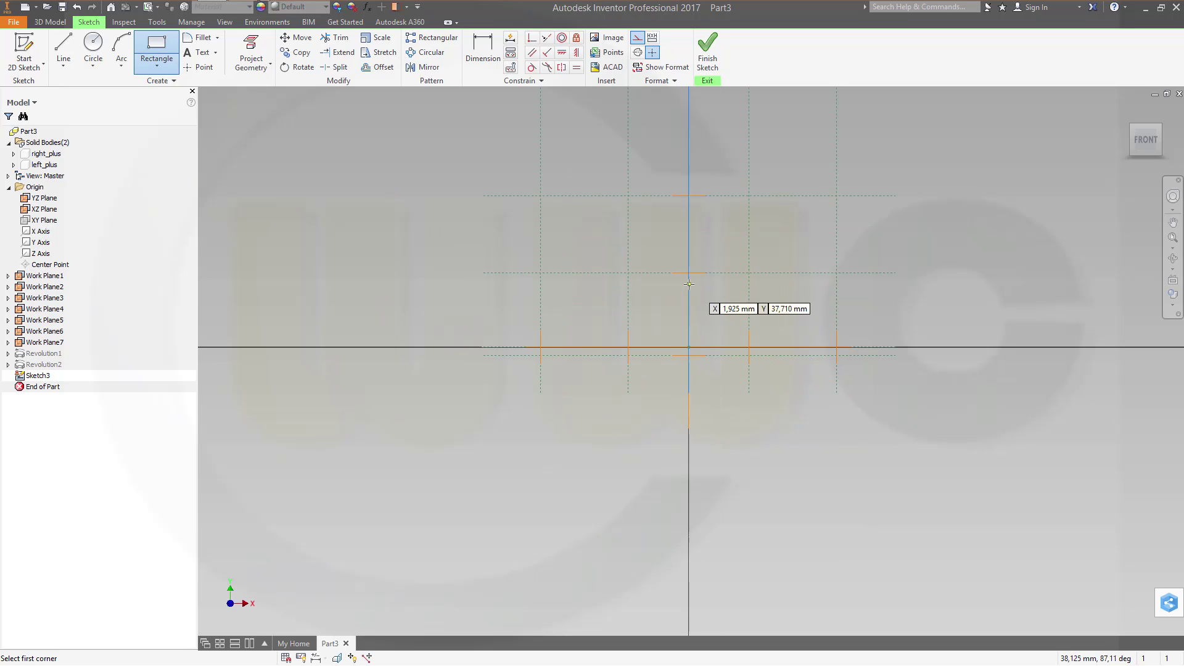
click(699, 279)
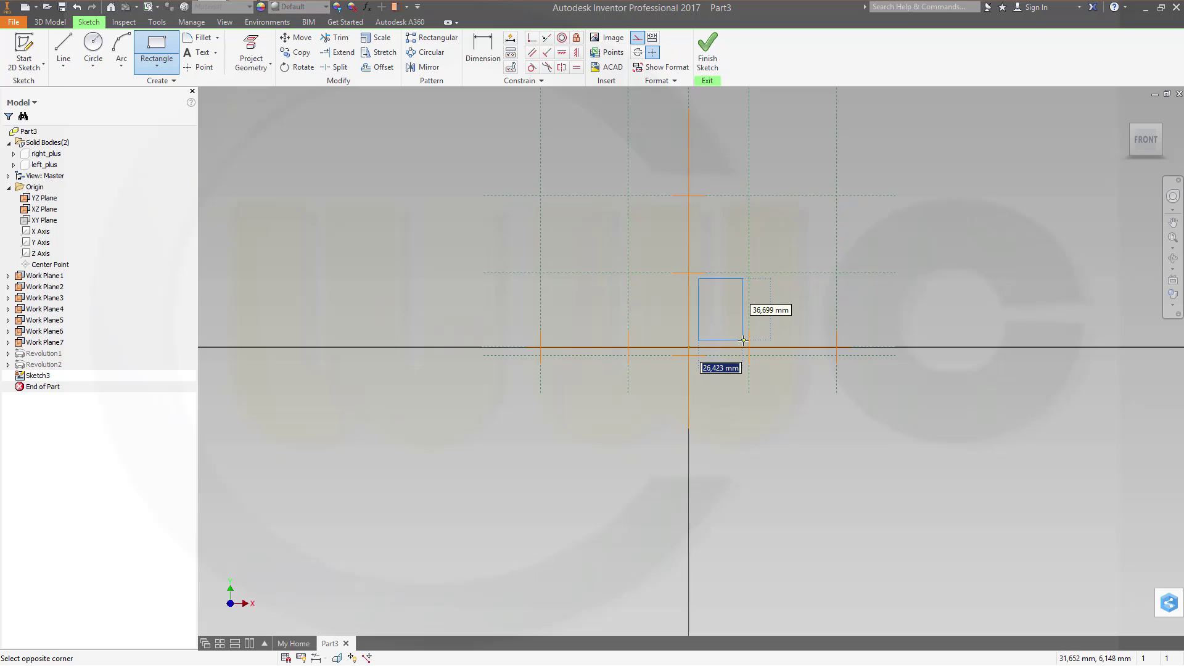
click(743, 340)
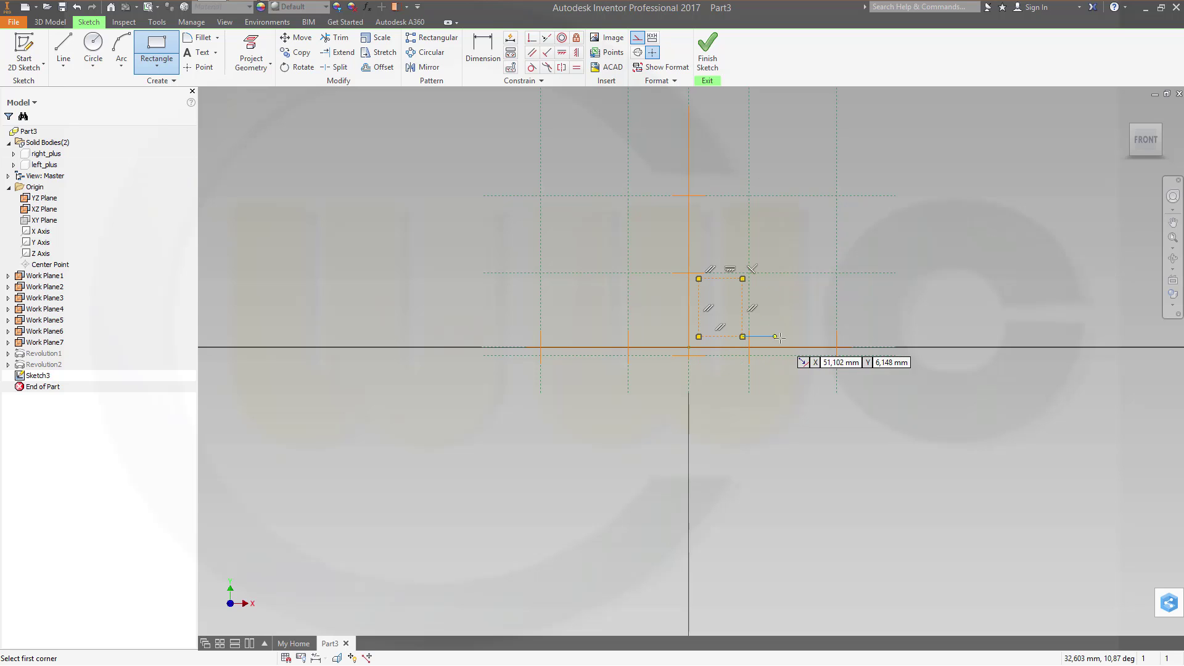
scroll(787, 325, up, 2)
key(Escape)
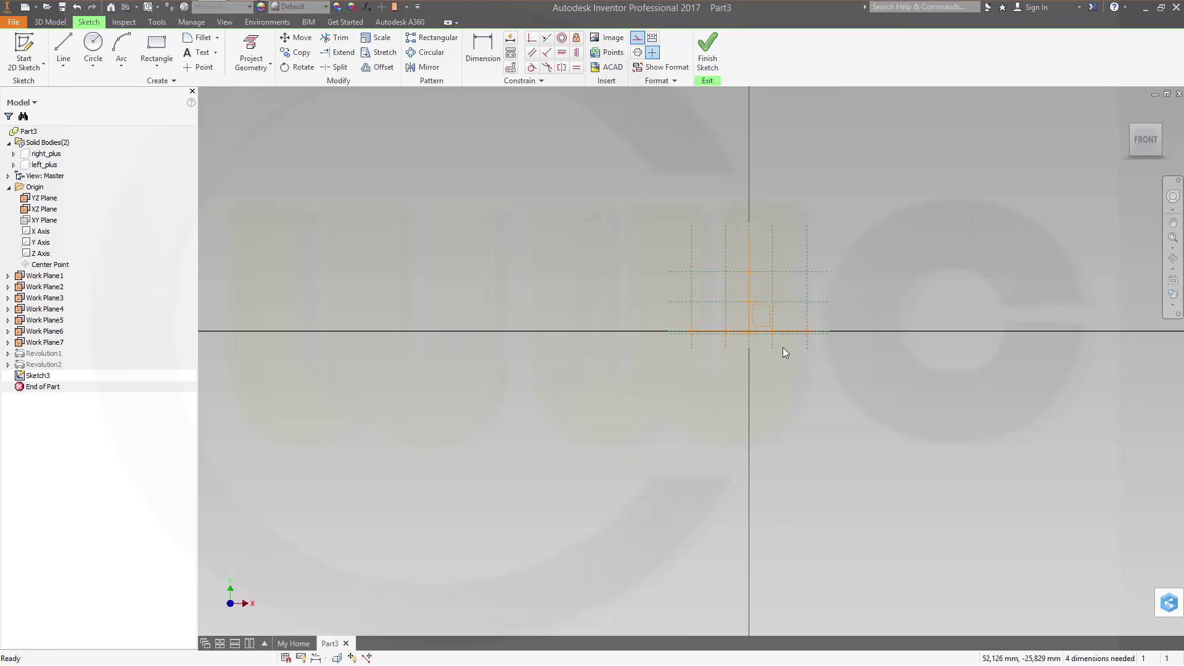
Convert all four sides of the rectangle from construction lines to regular sketch lines
scroll(783, 324, down, 5)
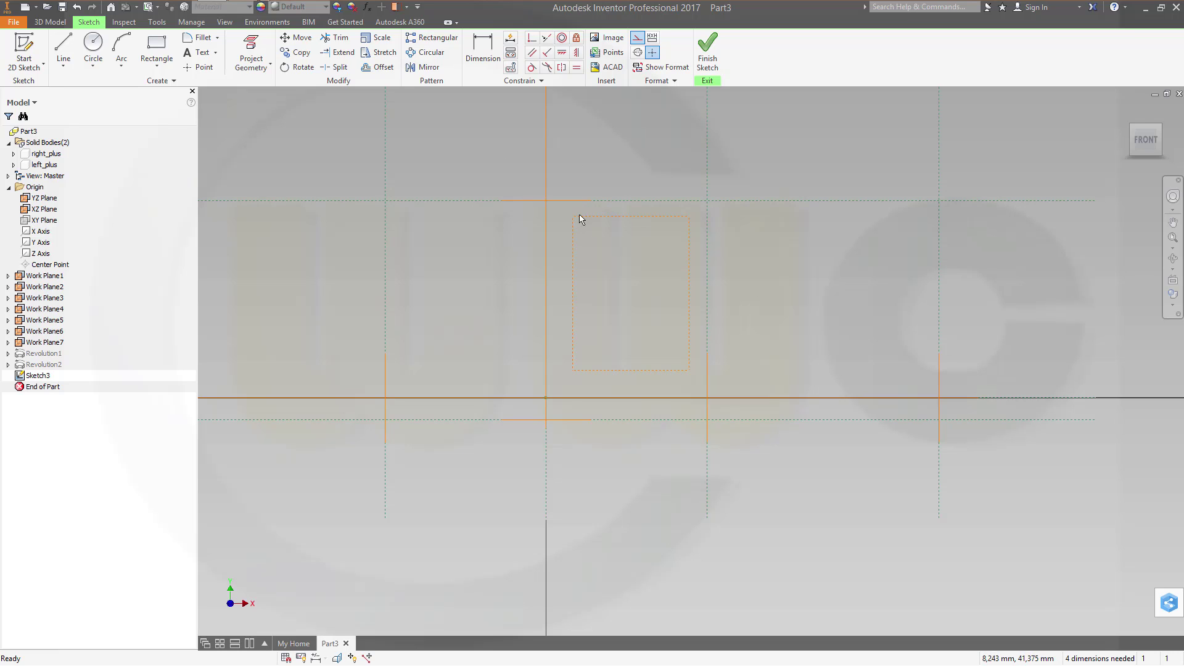
drag(556, 206, 703, 389)
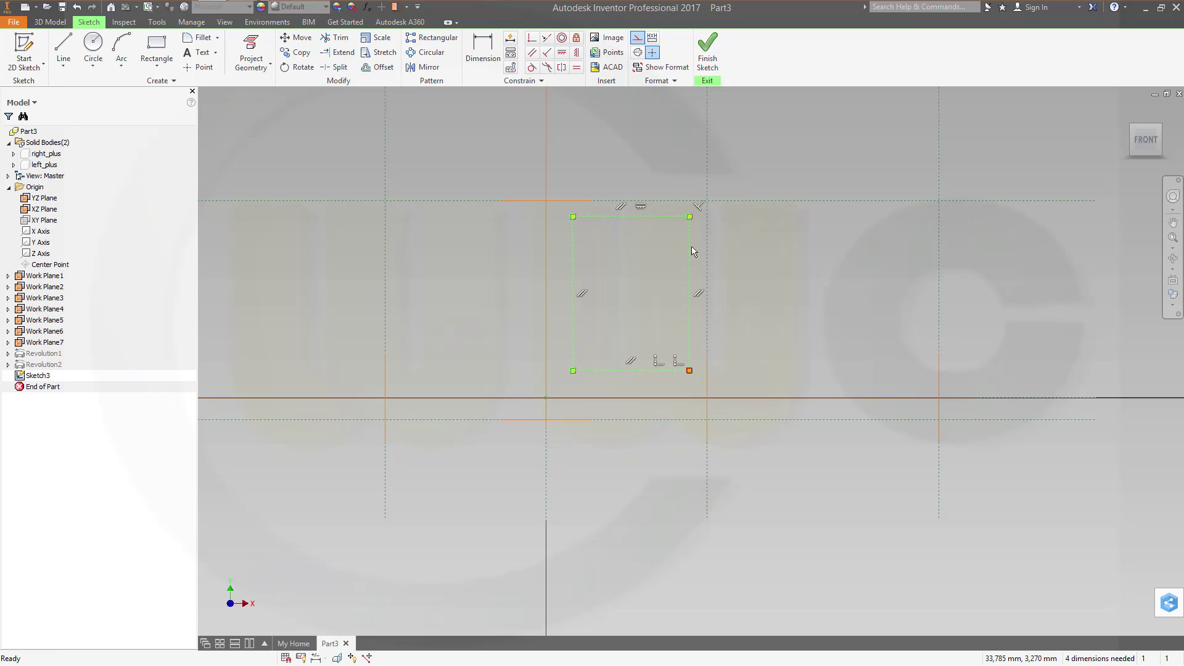
click(637, 38)
click(721, 376)
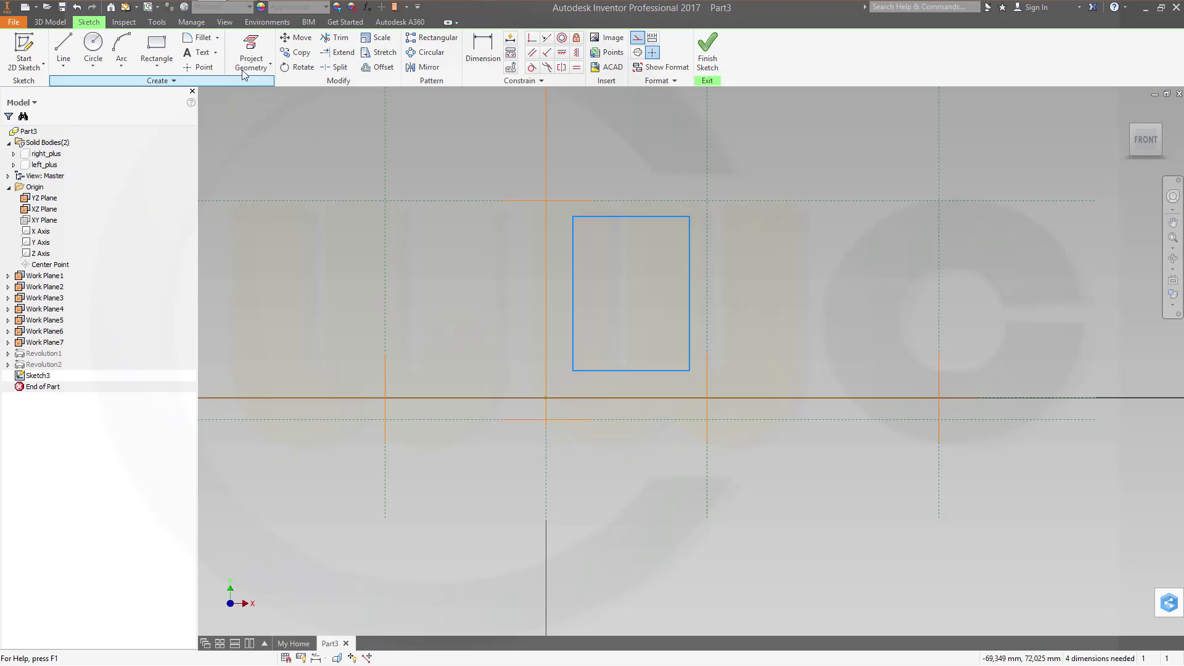
Sketch a smaller rectangle about 11 by 19 mm overlapping the first rectangle's bottom edge near its left corner
click(158, 42)
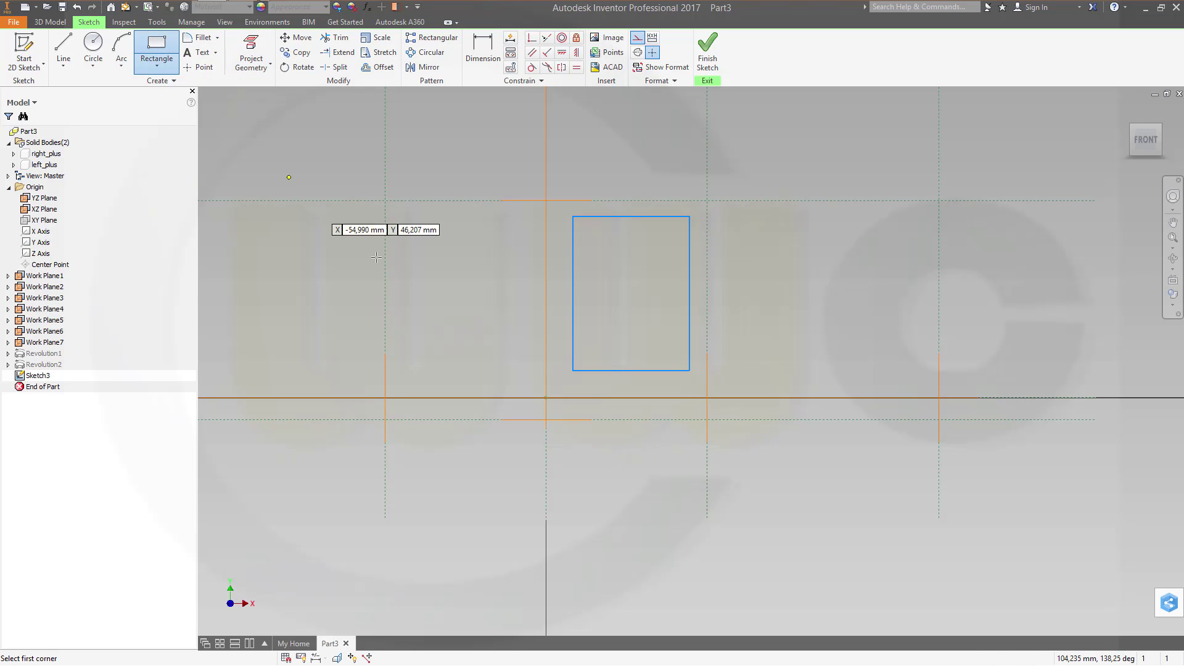
click(582, 331)
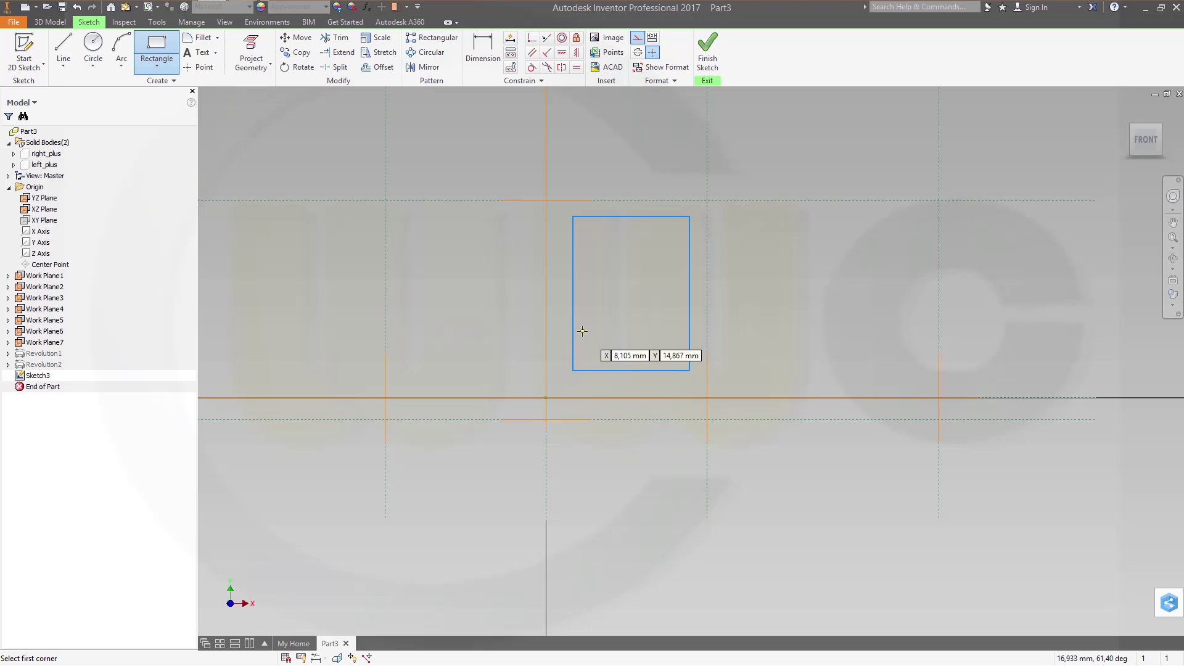
click(629, 415)
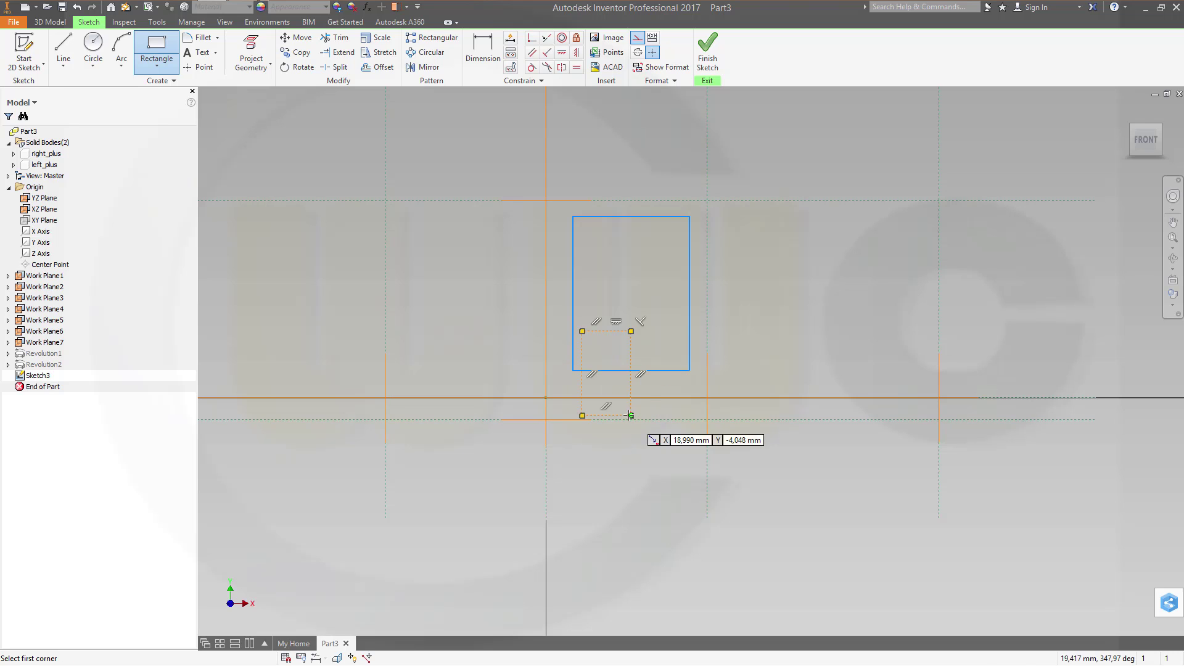
key(Escape)
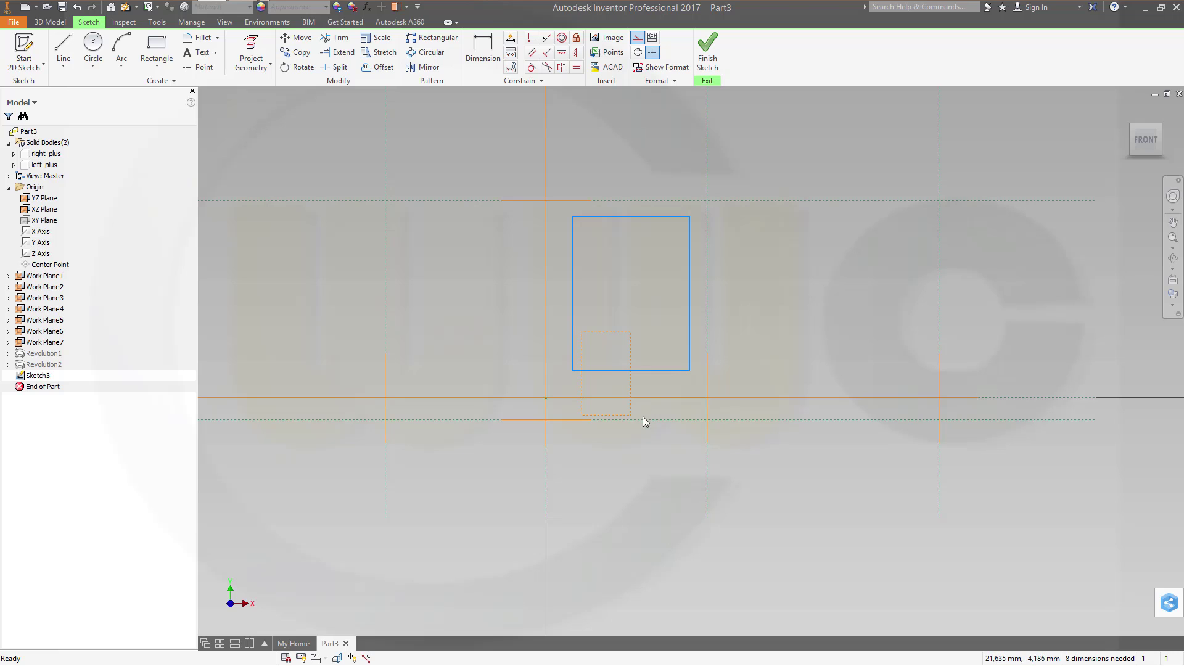
Convert the smaller rectangle's sides from construction lines to regular sketch lines
drag(582, 314, 645, 425)
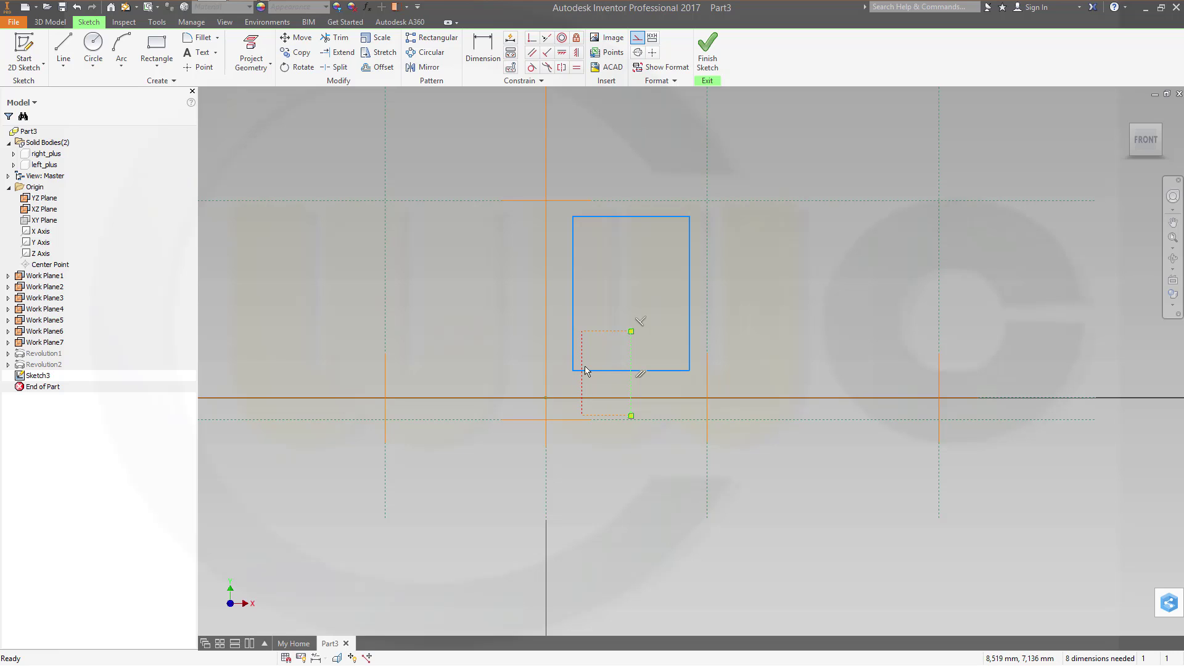
drag(581, 321, 639, 425)
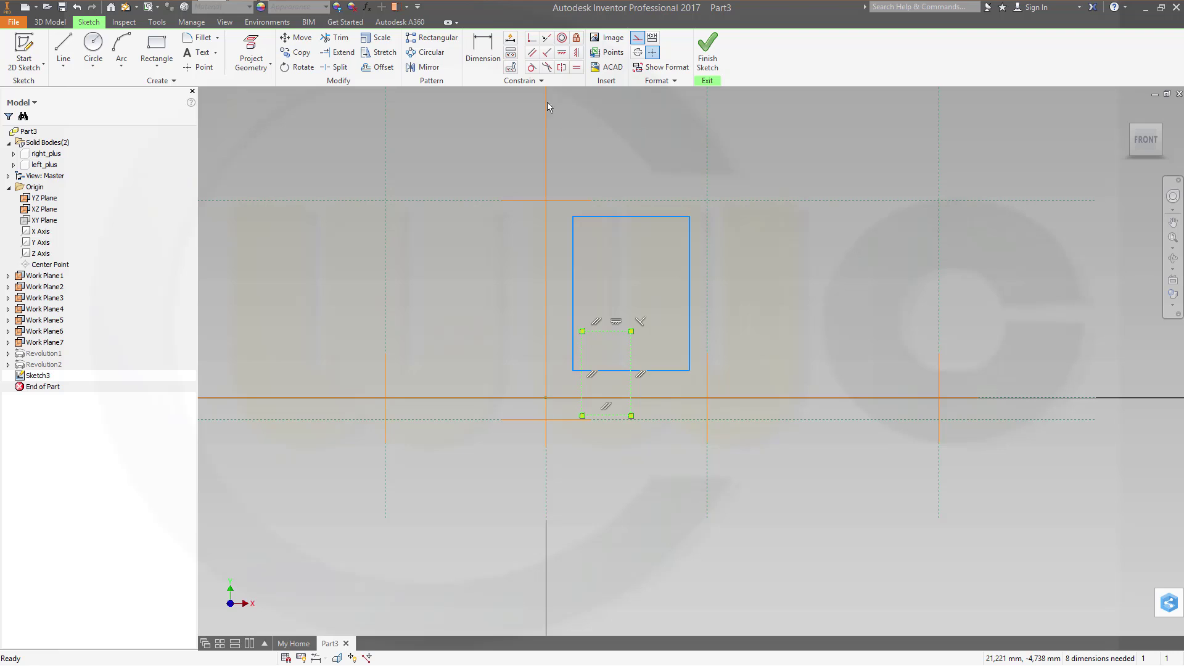
click(638, 41)
click(611, 316)
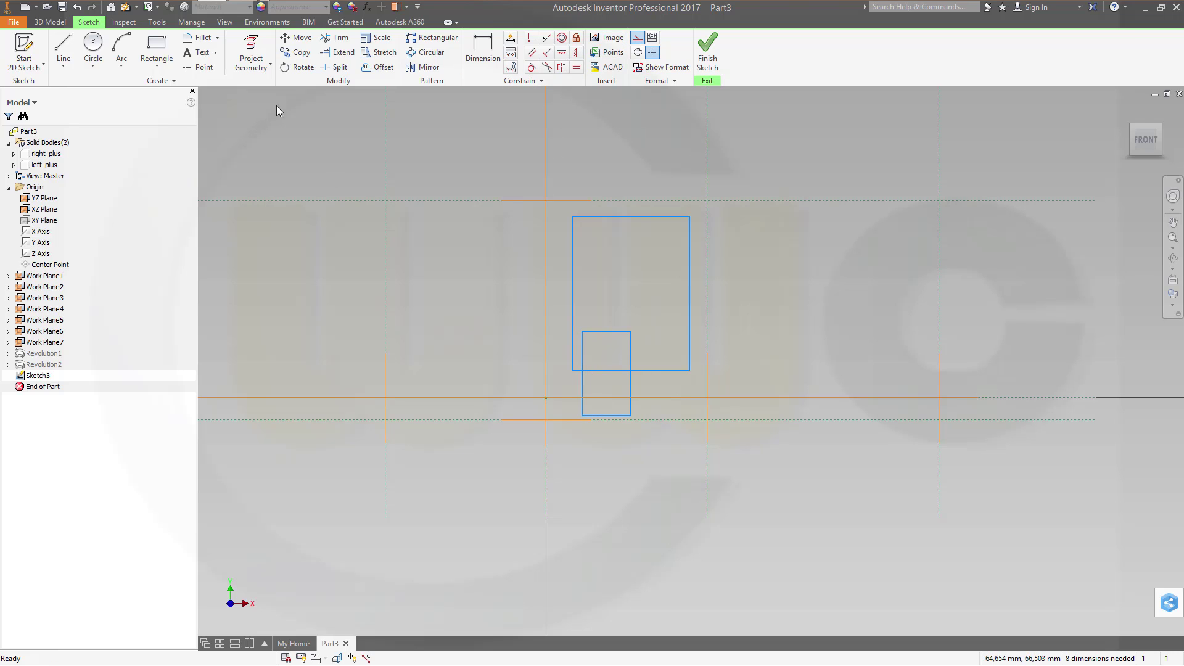
Trim the overlapping edge portions of the two rectangles to leave a single stepped outline
click(336, 37)
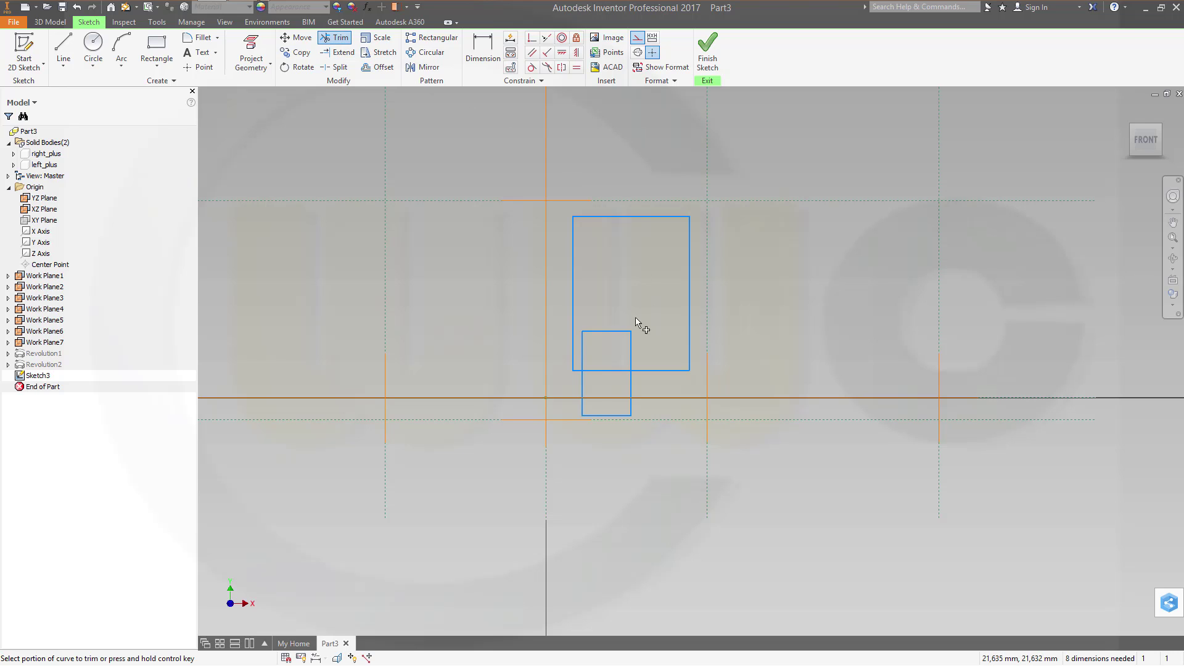
click(584, 390)
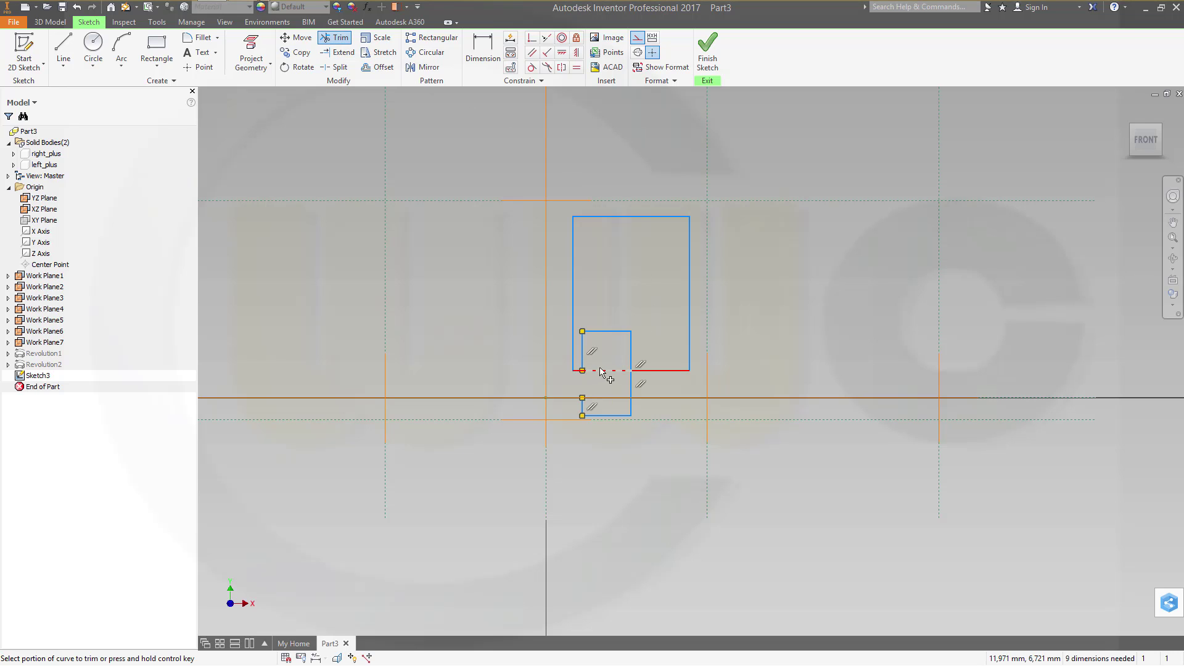
click(614, 371)
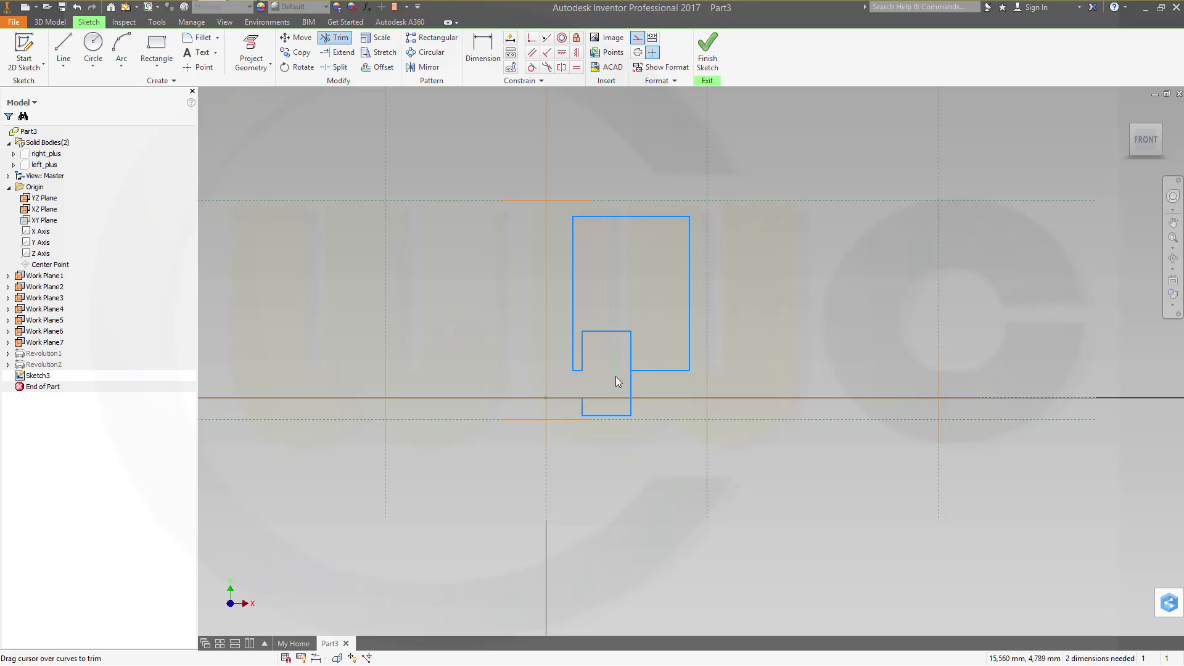
mouse_move(652, 350)
mouse_down()
mouse_move(578, 355)
mouse_move(603, 316)
mouse_up()
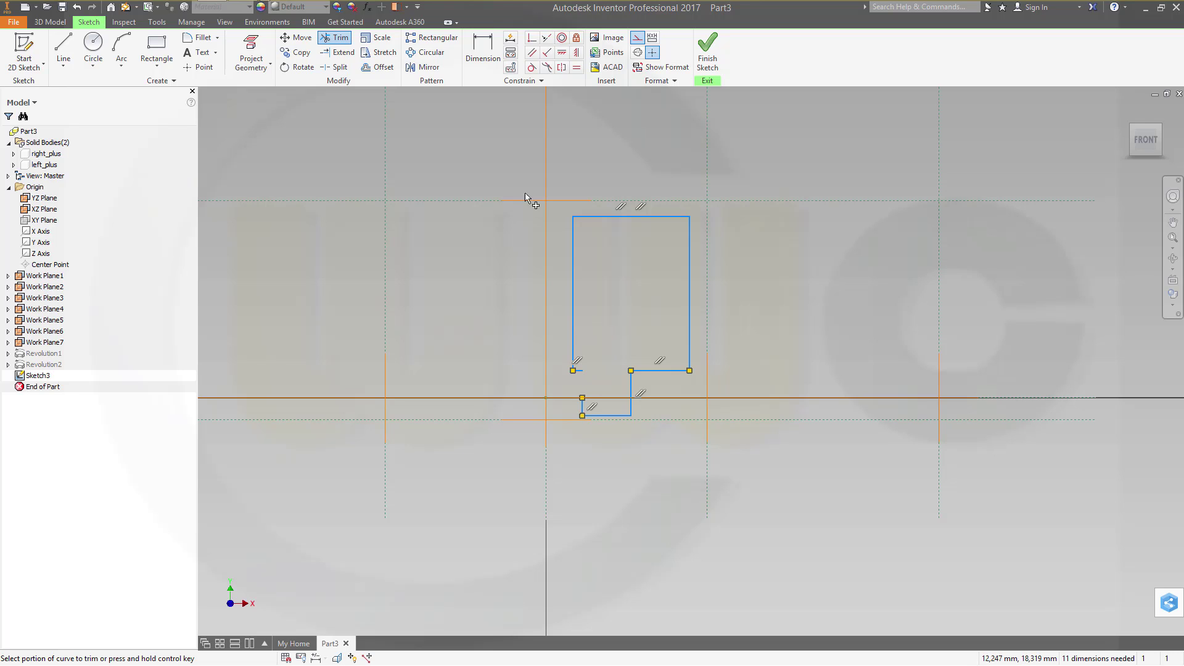
key(ctrl)
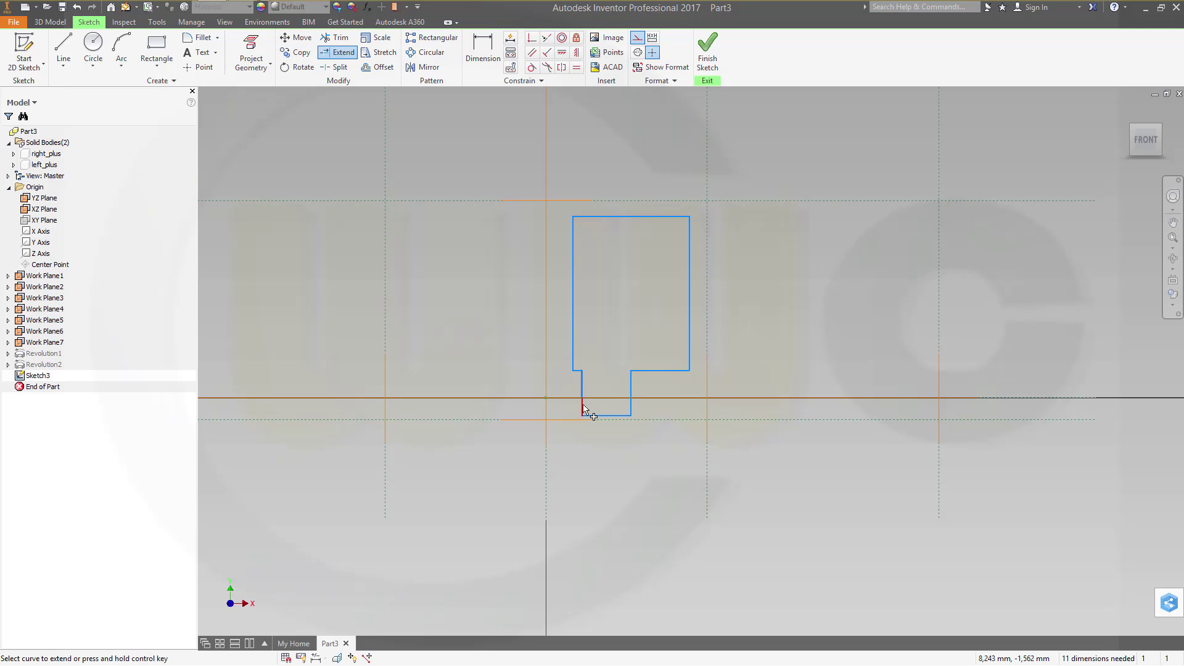
click(589, 370)
key(Escape)
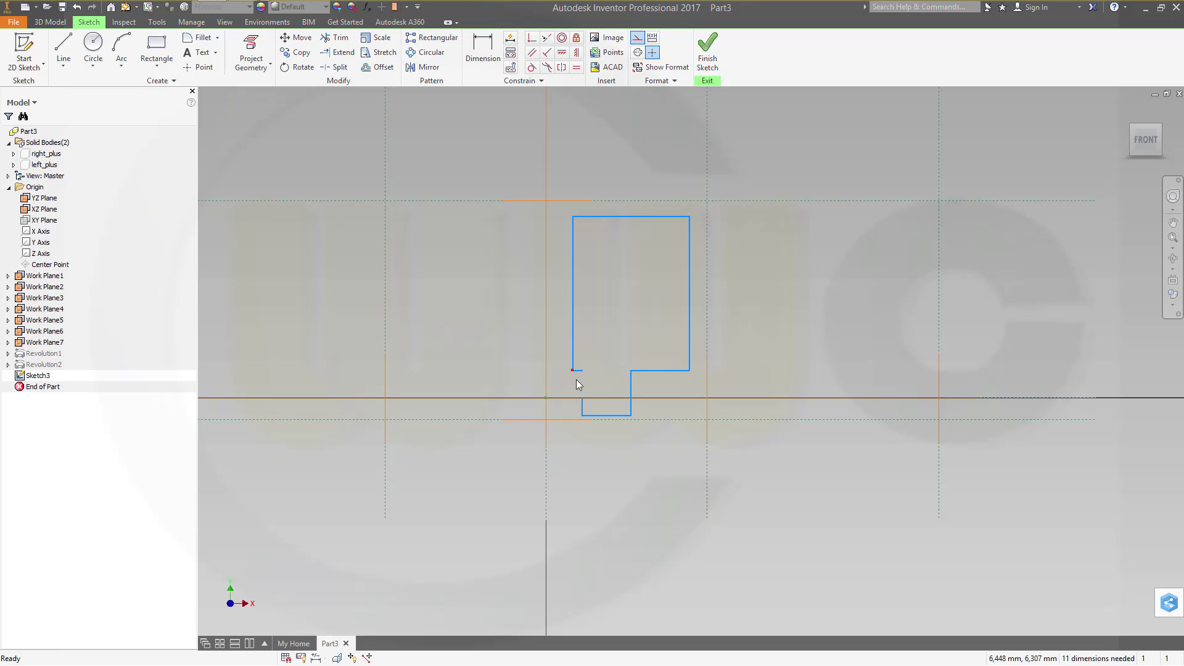
Delete the two short leftover segments at the outline's lower-left corner
click(582, 409)
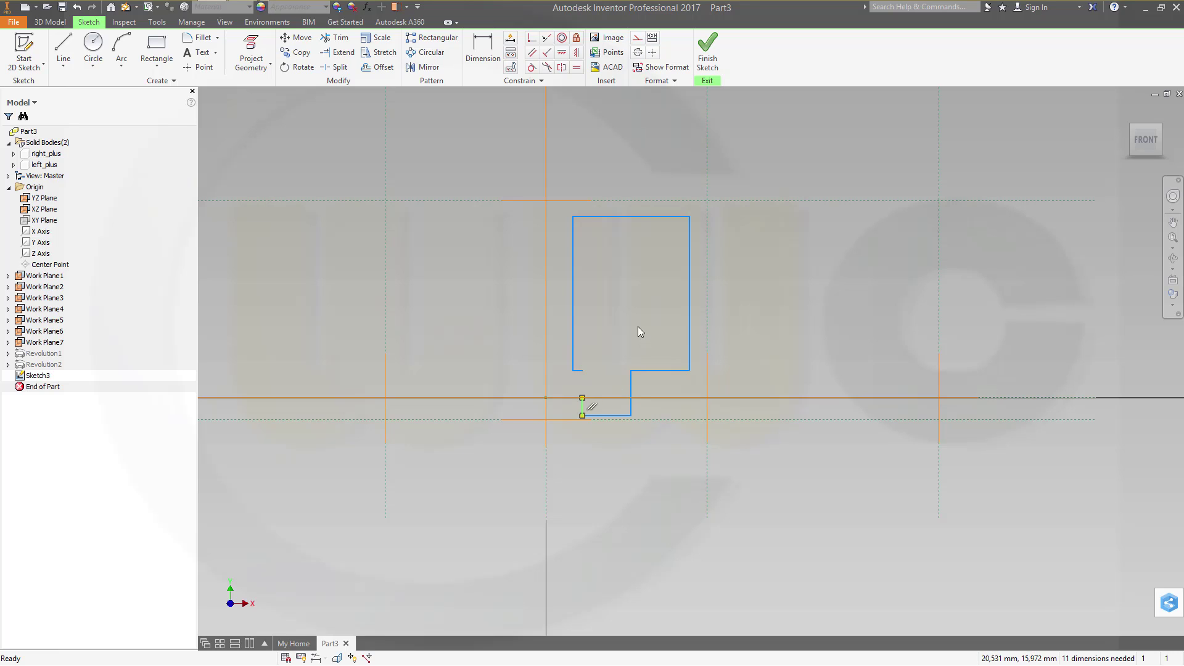
key(Delete)
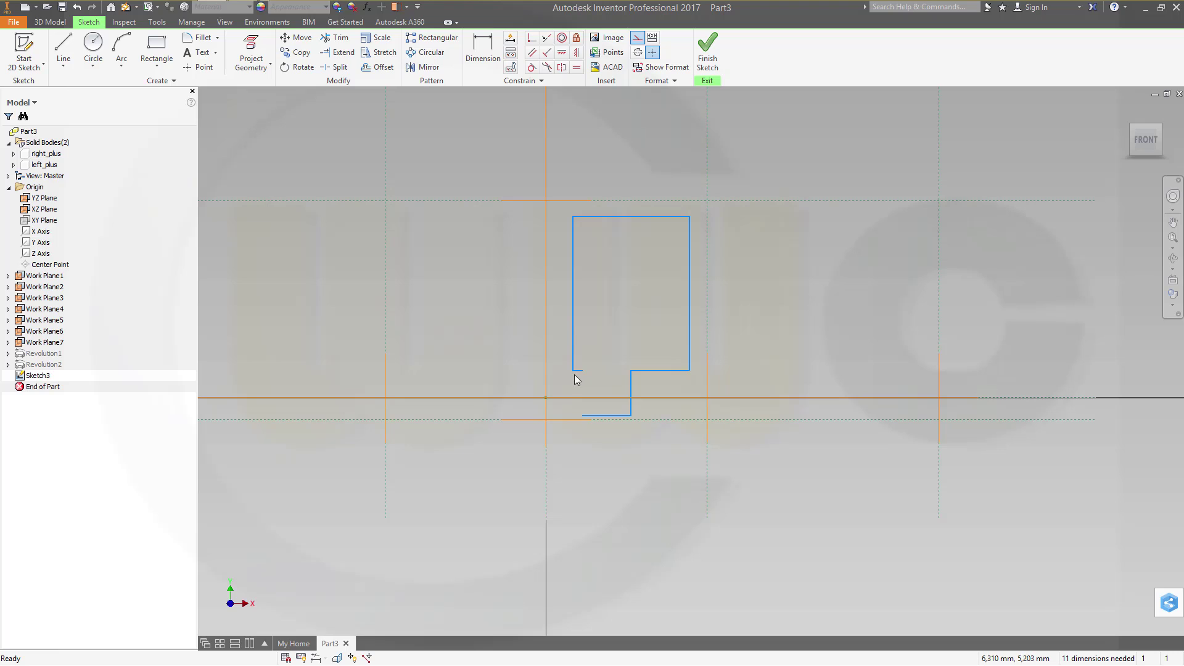
click(579, 371)
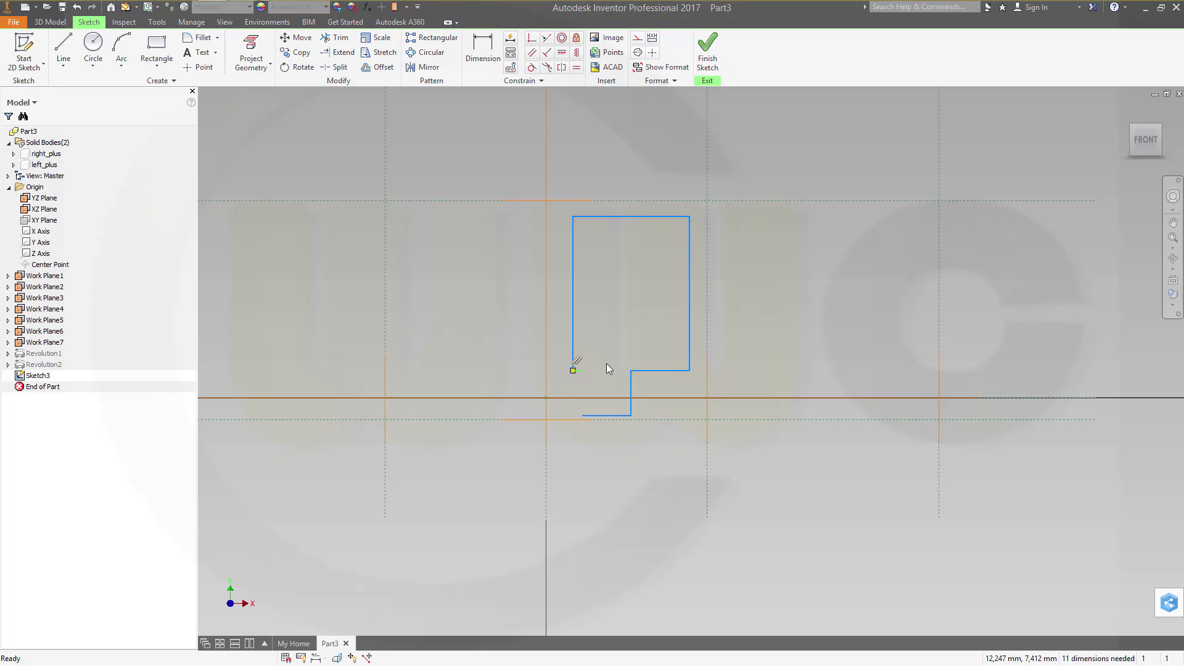
key(Delete)
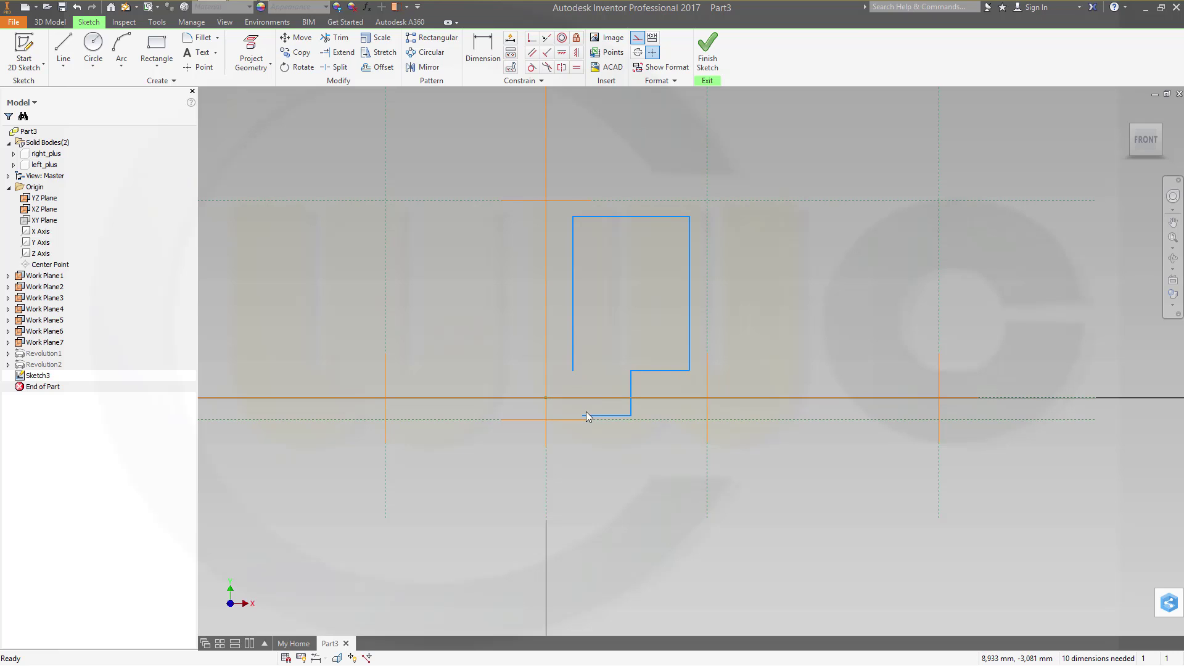
Close the outline's lower-left corner by lengthening the bottom line leftward, extending the left side down to it and trimming the overhang
drag(582, 416, 556, 415)
key(e)
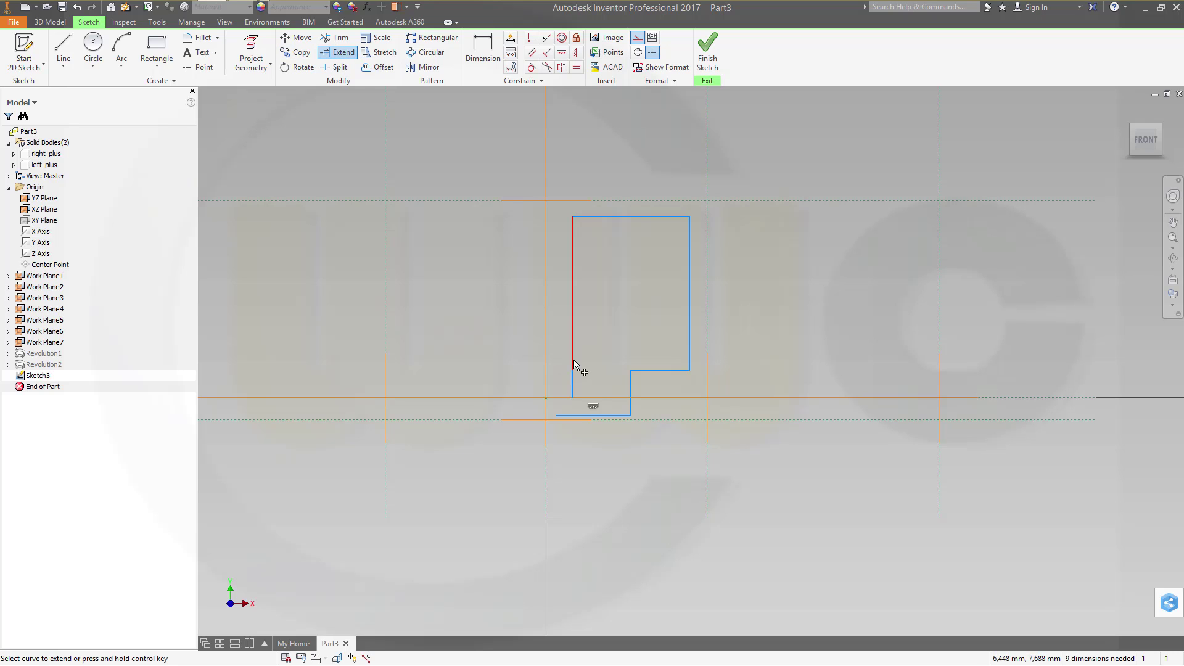
click(573, 398)
key(Escape)
click(341, 38)
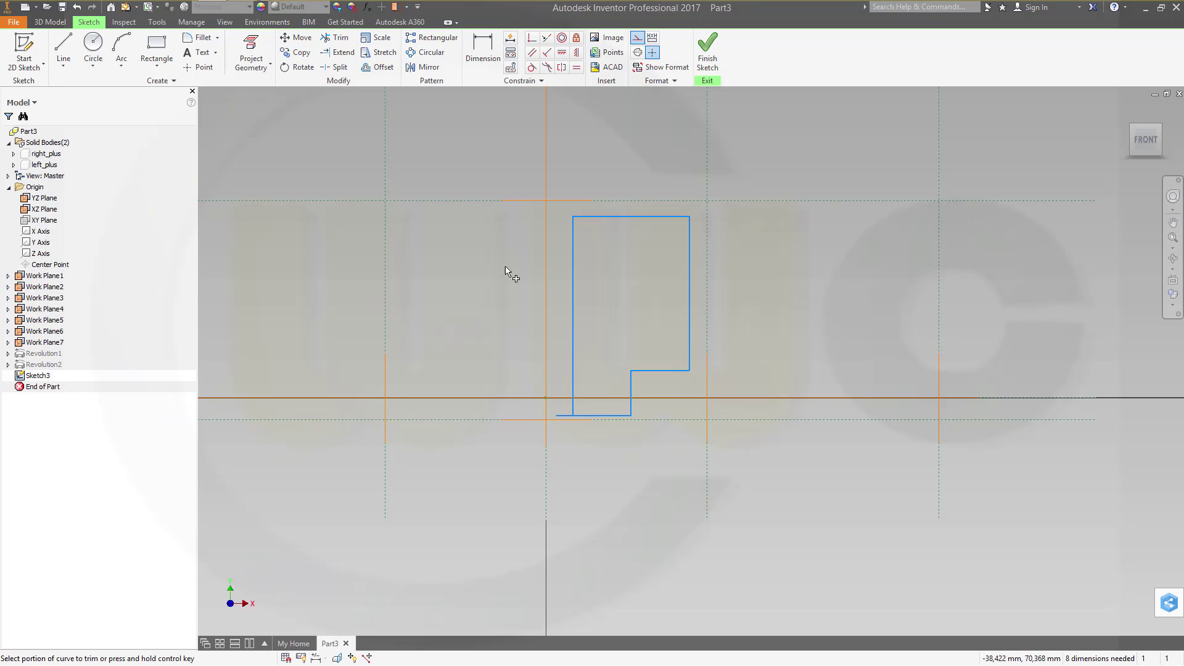
click(565, 415)
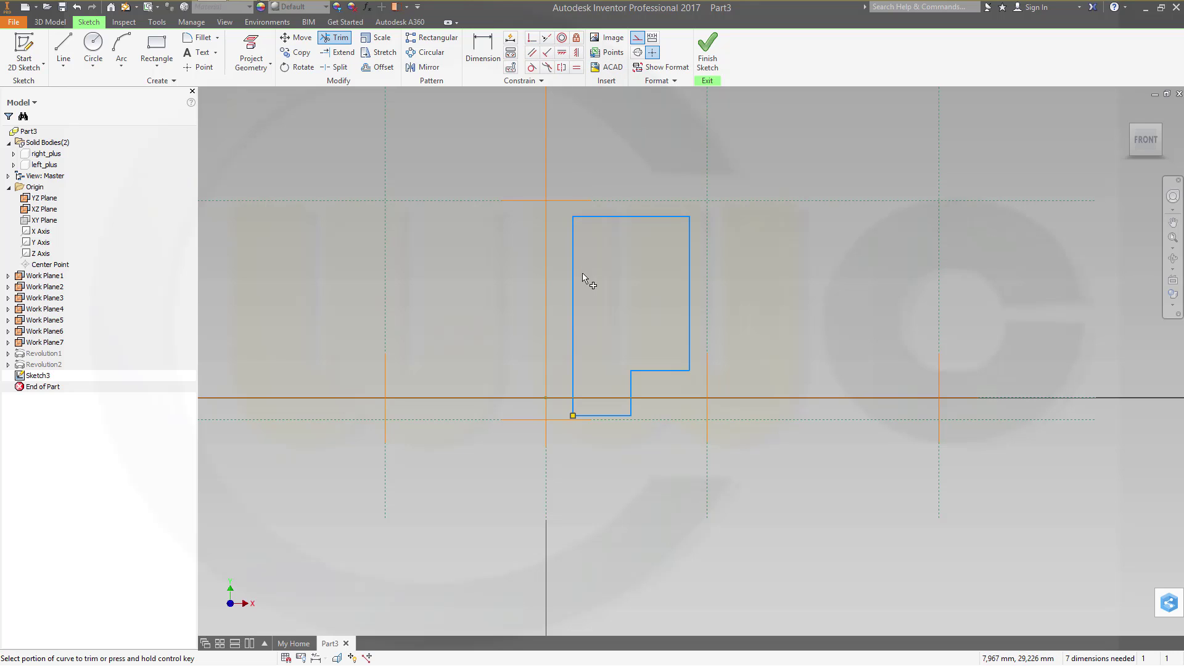
click(599, 218)
key(Escape)
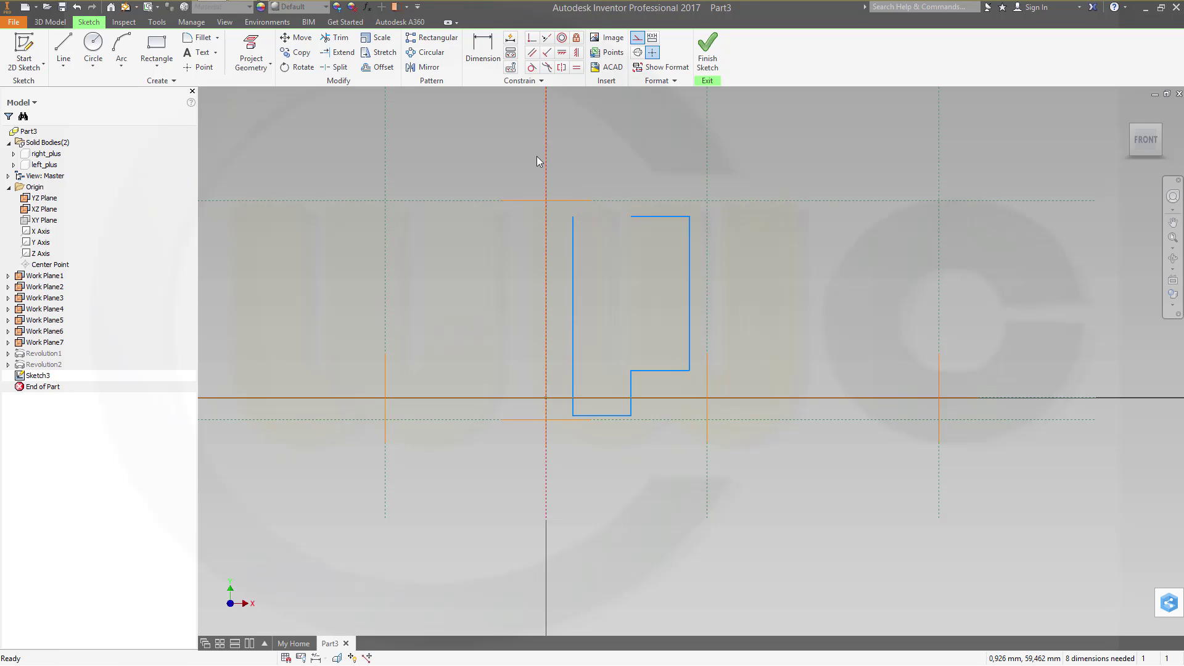
key(ctrl+z)
Make the profile's top, bottom and step edges collinear with the reference line just above, the lowest reference line and the horizontal axis
click(546, 38)
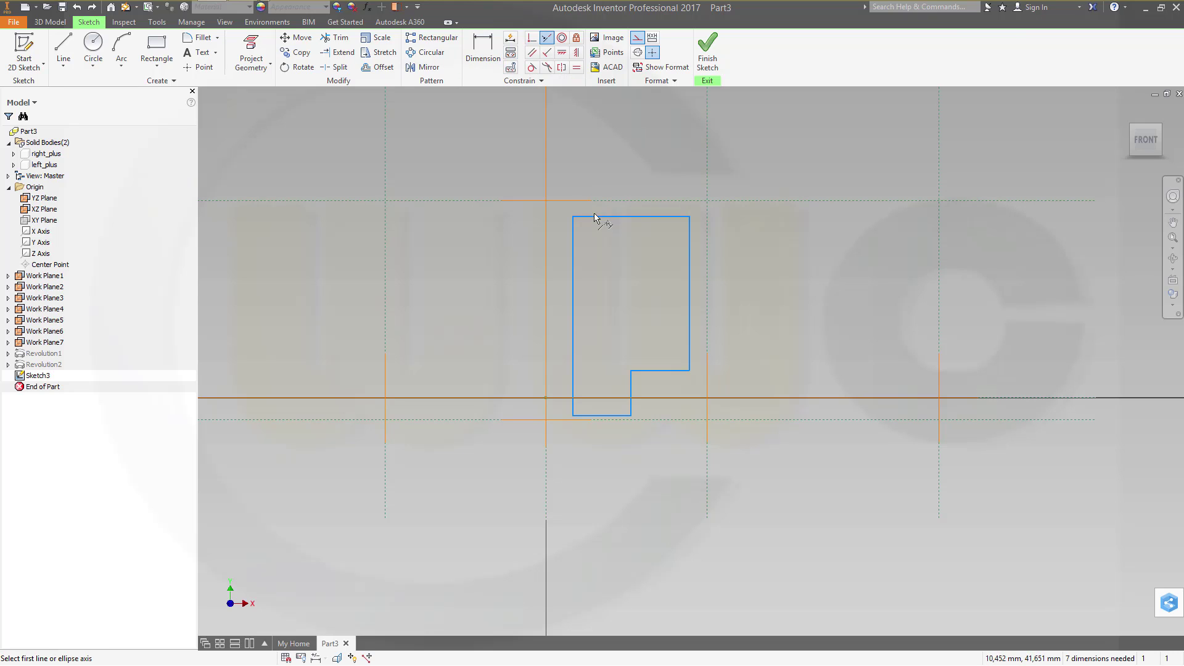
click(588, 216)
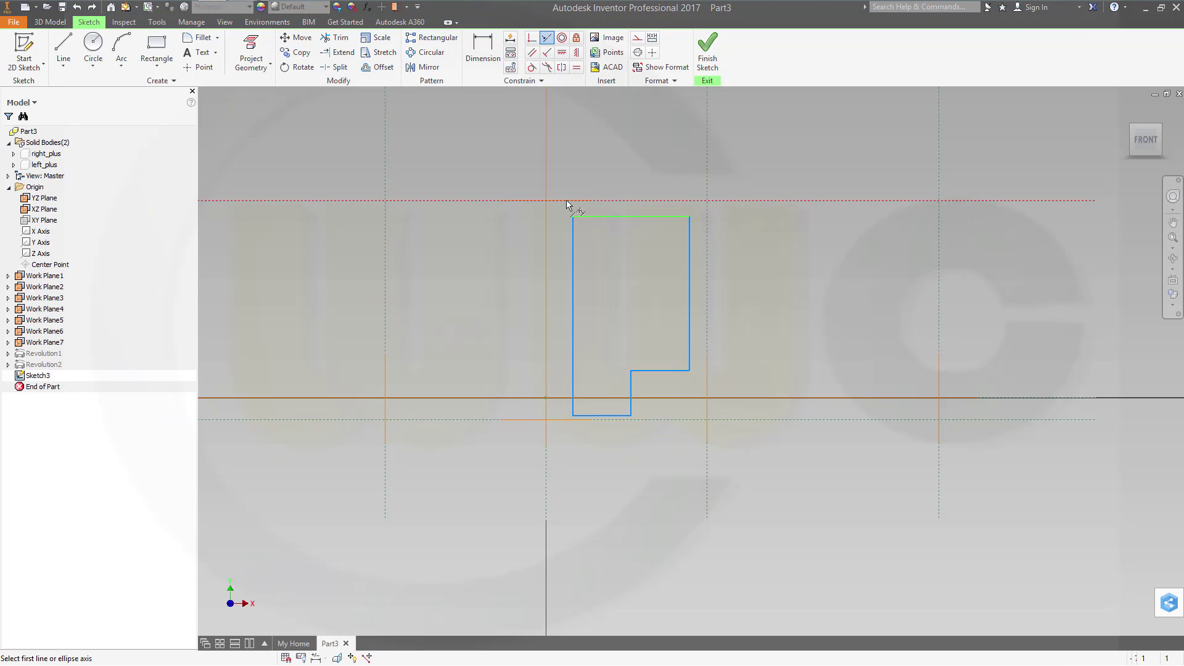
click(568, 203)
click(595, 405)
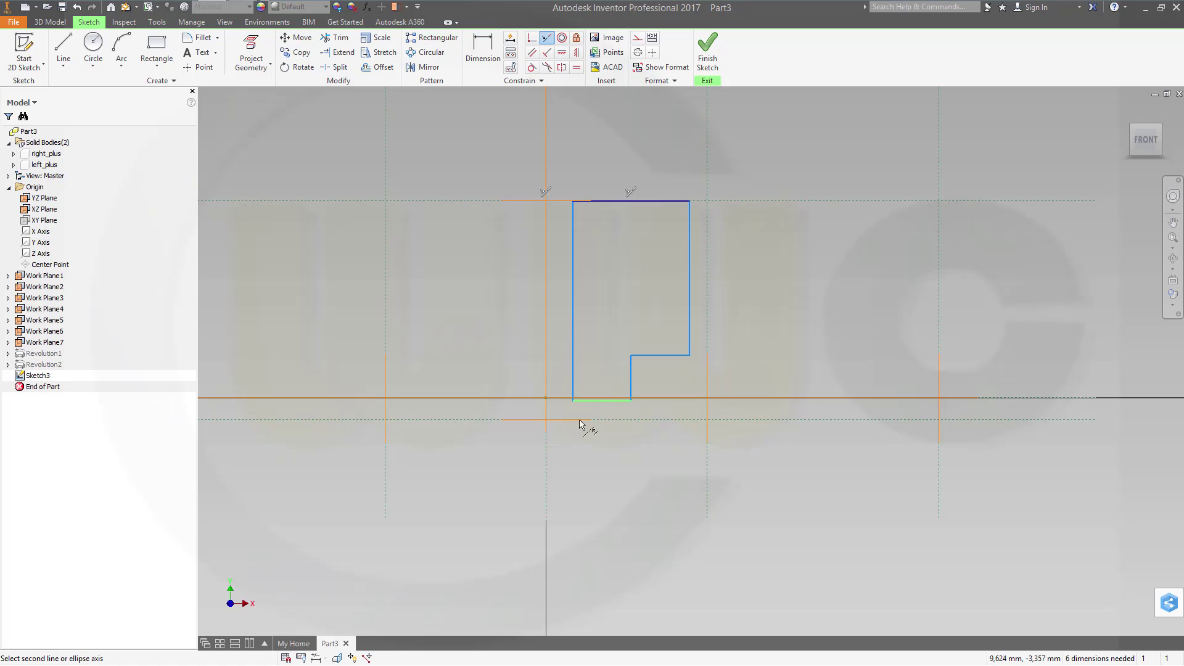
click(586, 420)
click(654, 375)
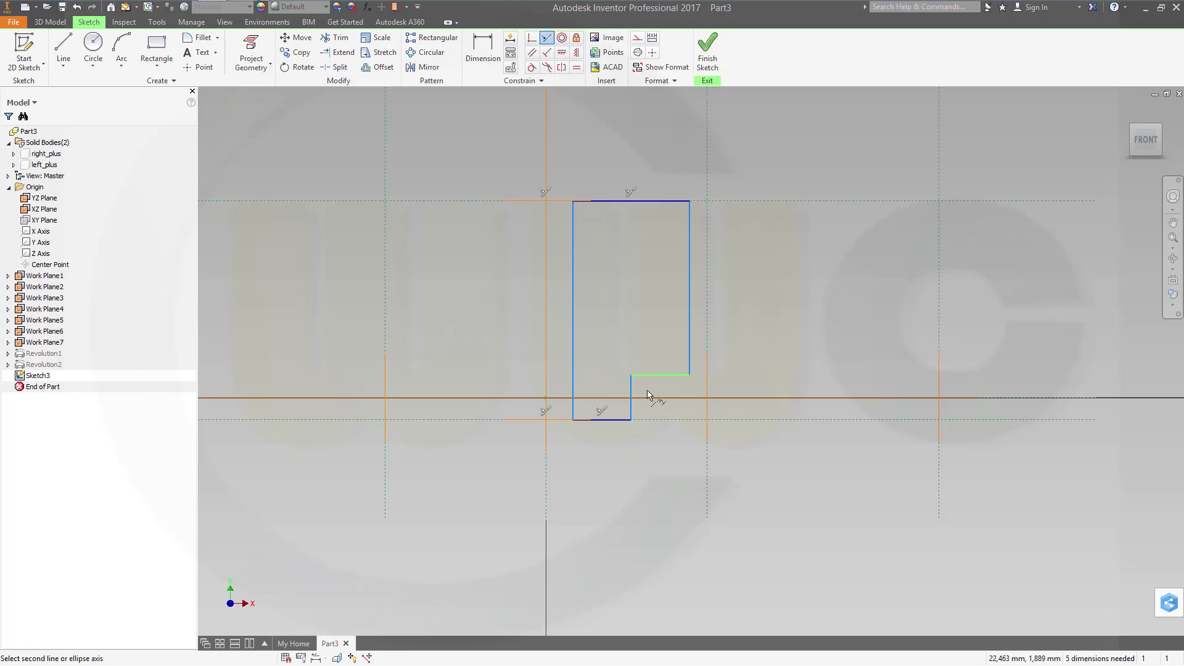
click(647, 399)
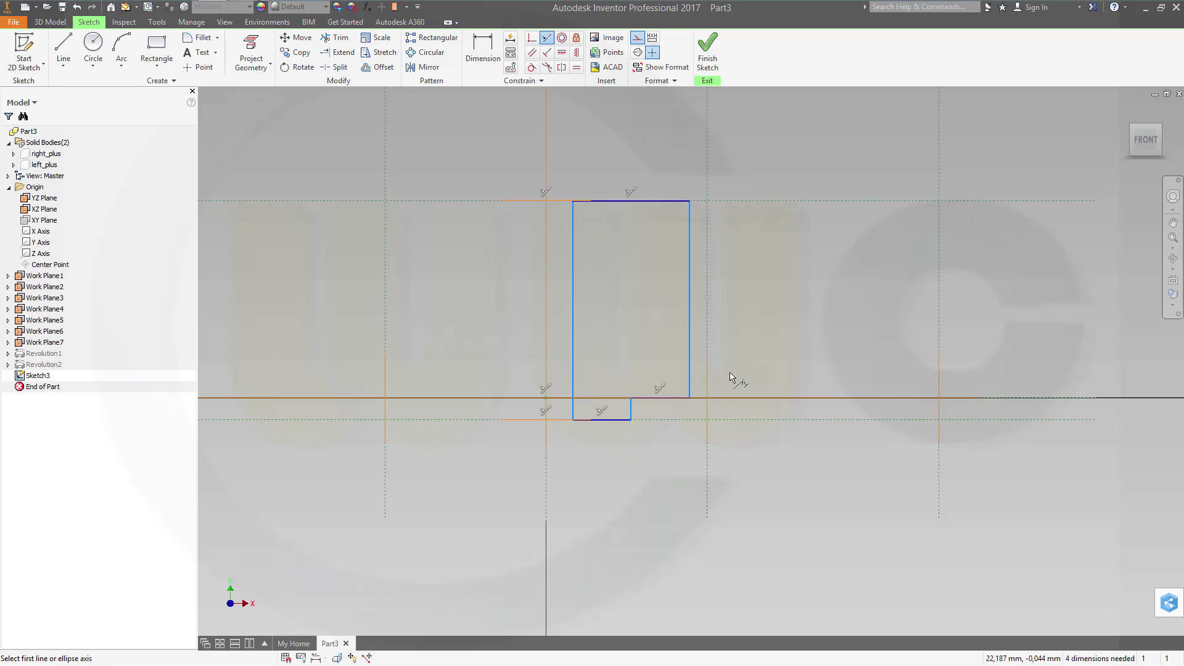
Make the profile's left edge collinear with the vertical axis through the origin
click(575, 327)
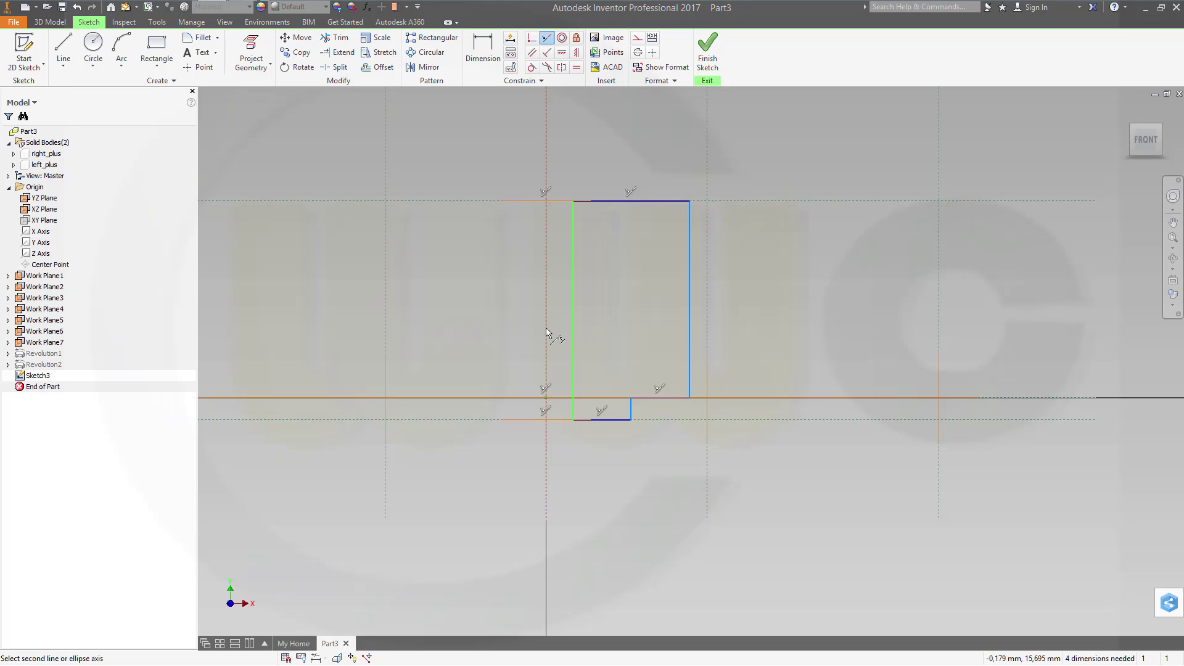
click(546, 333)
key(Escape)
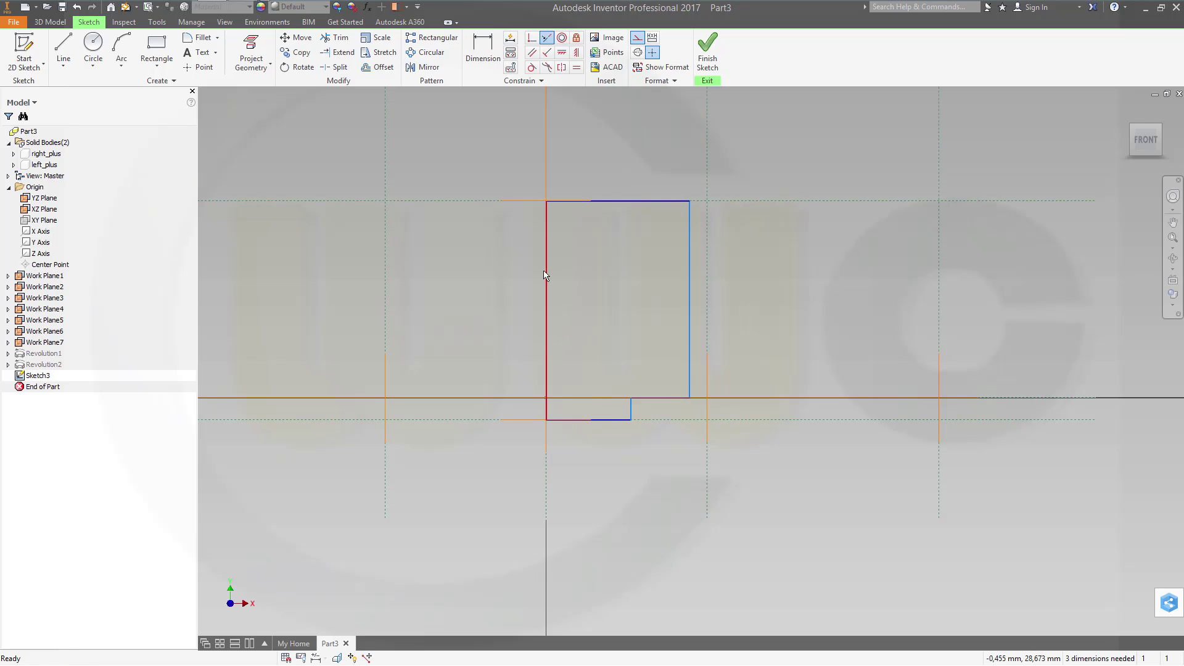
Convert the profile's left edge on the vertical axis to a centerline
click(548, 279)
click(638, 52)
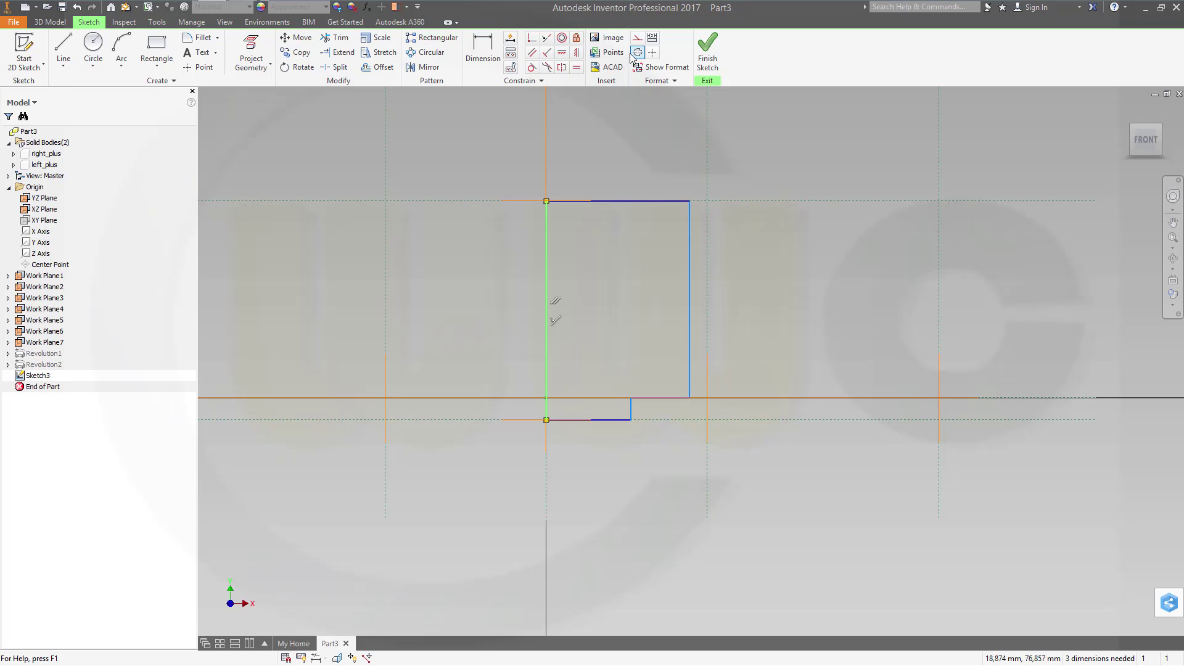
key(Escape)
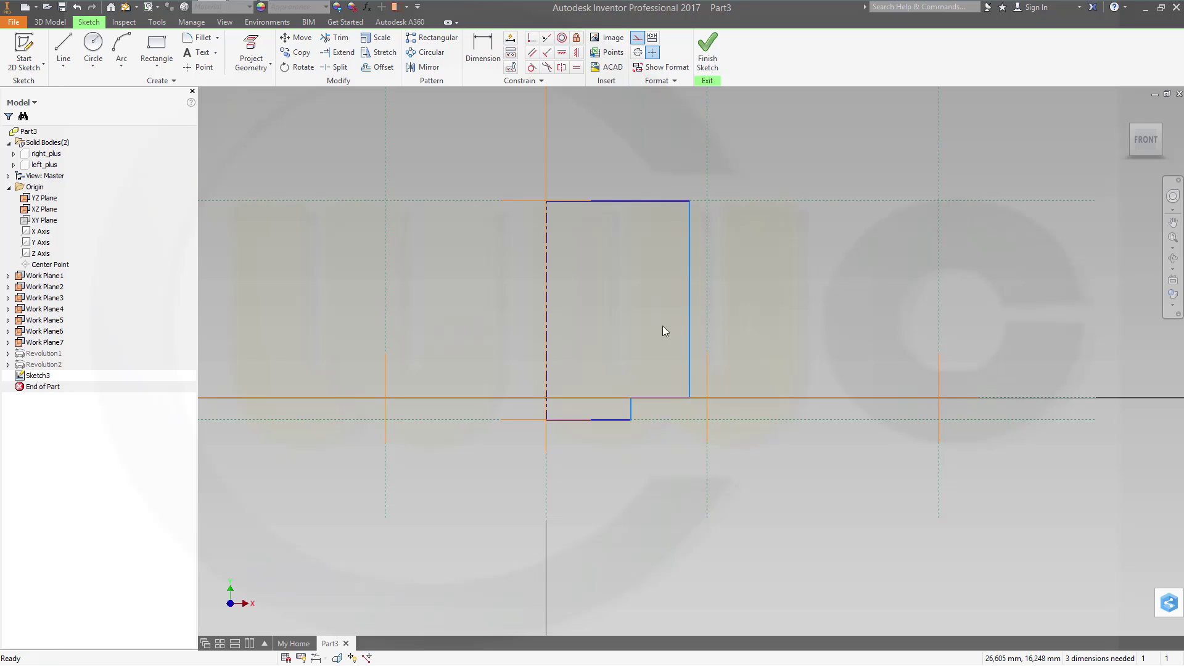
Dimension the lower step's diameter from the centerline to its short right edge as 56 mm
key(d)
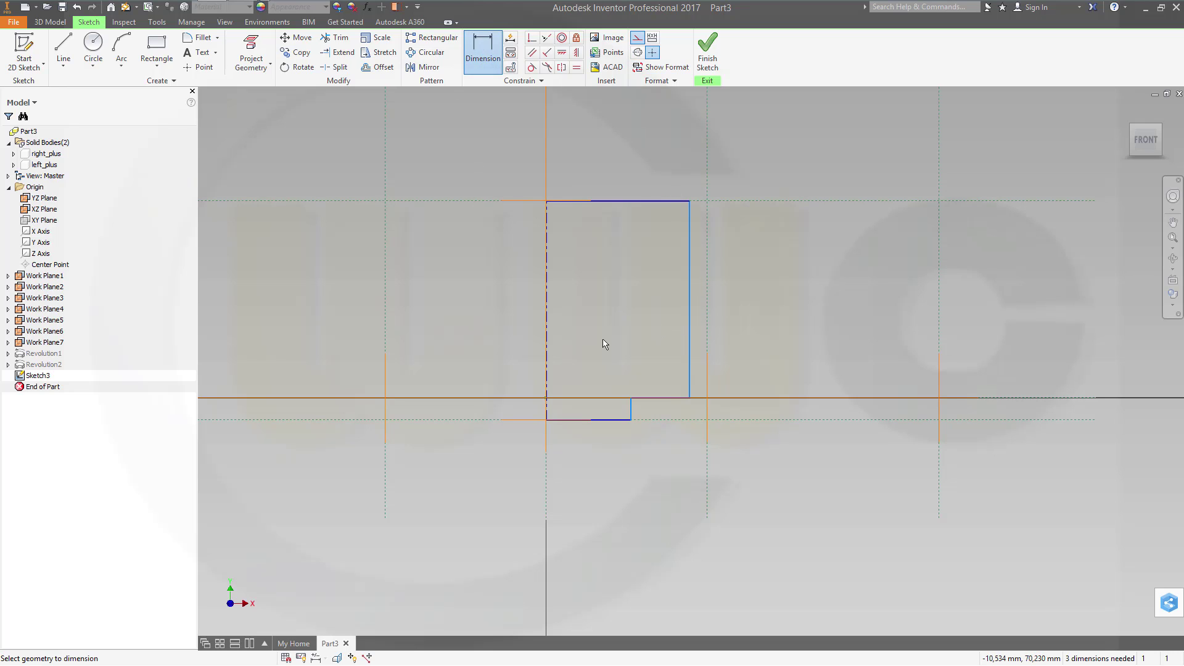
click(547, 417)
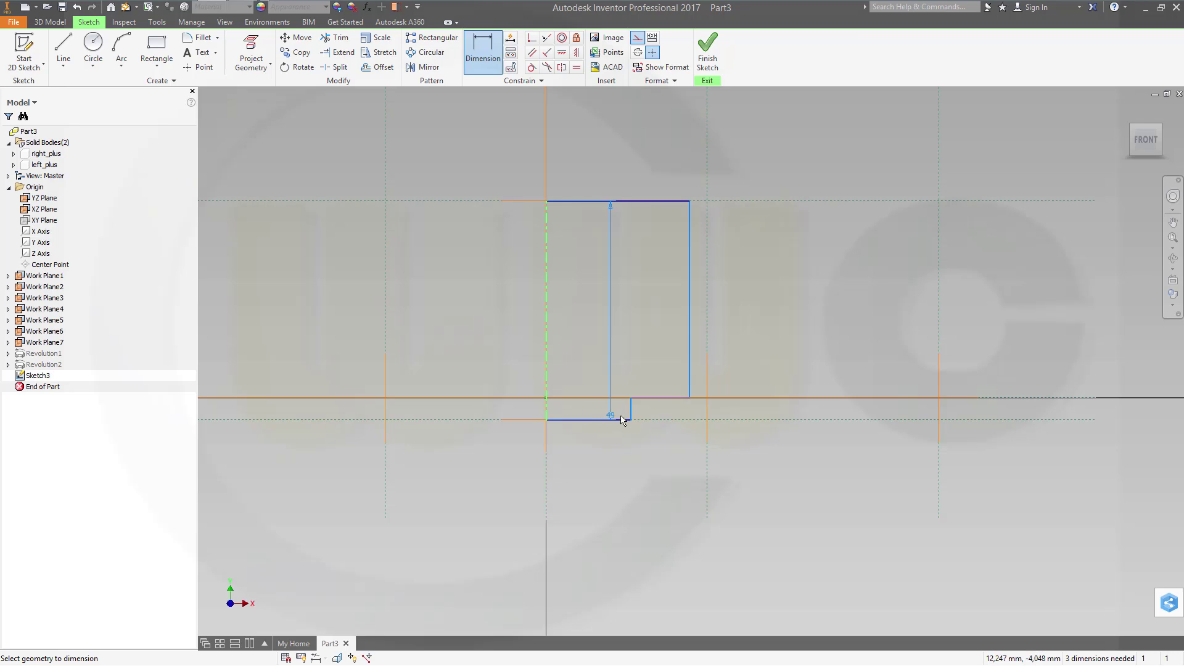
click(629, 412)
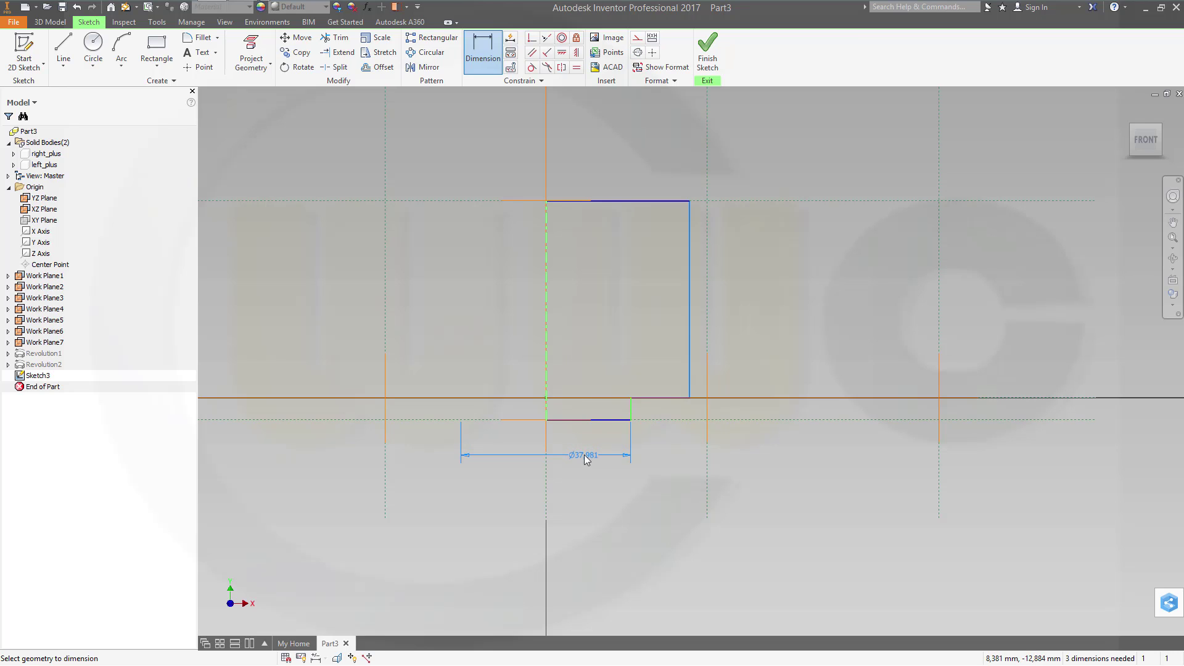
click(586, 454)
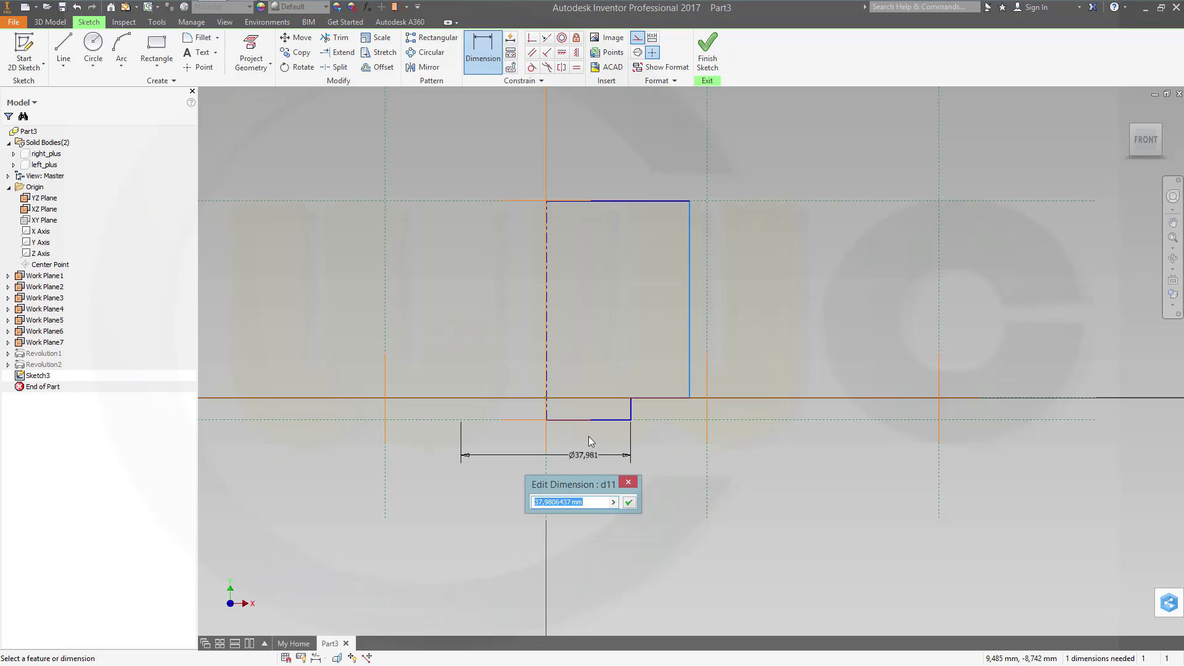
text(56)
key(Return)
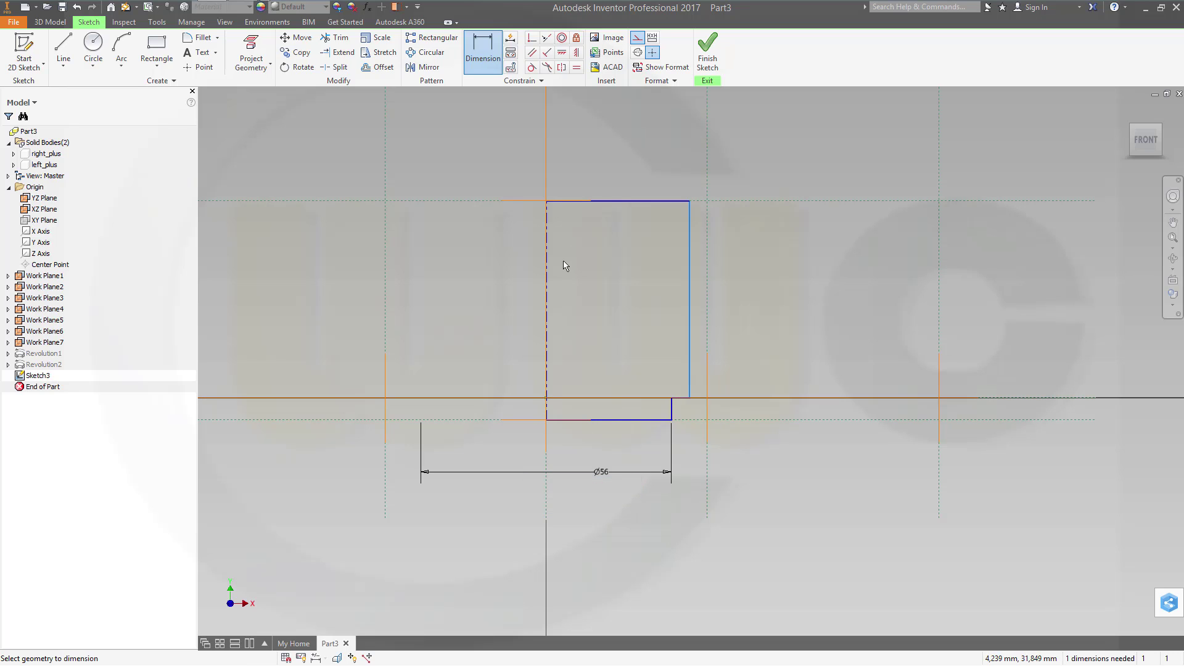
Dimension the upper section's diameter from the centerline to its long right edge as 80 mm
click(547, 314)
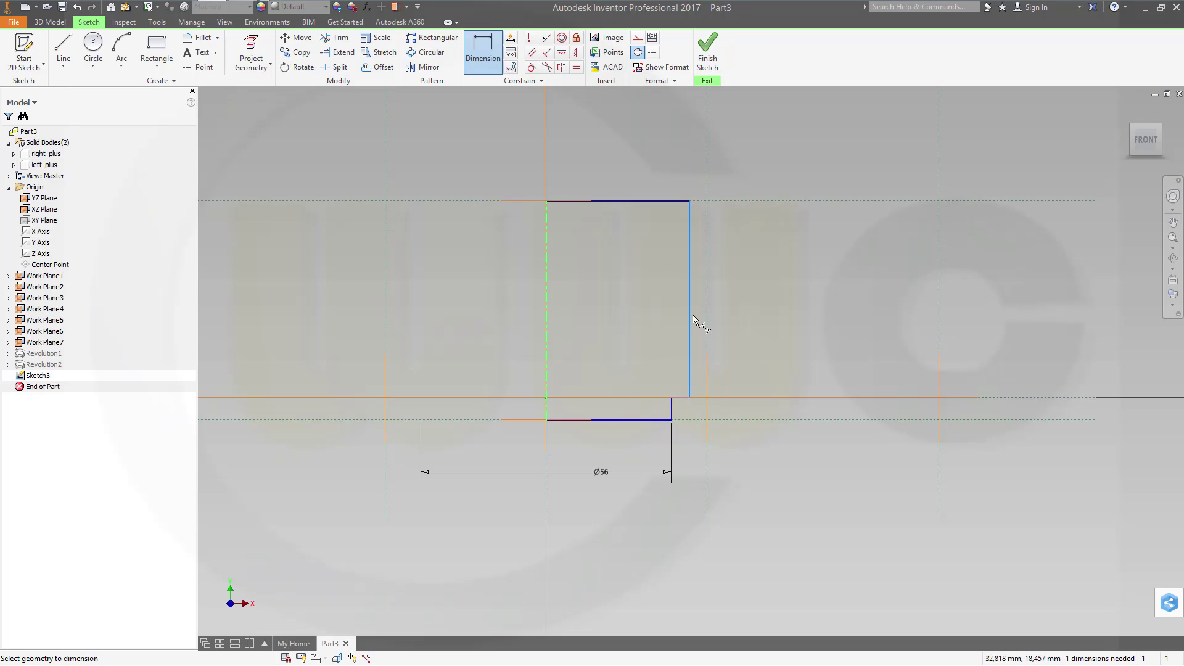
click(689, 254)
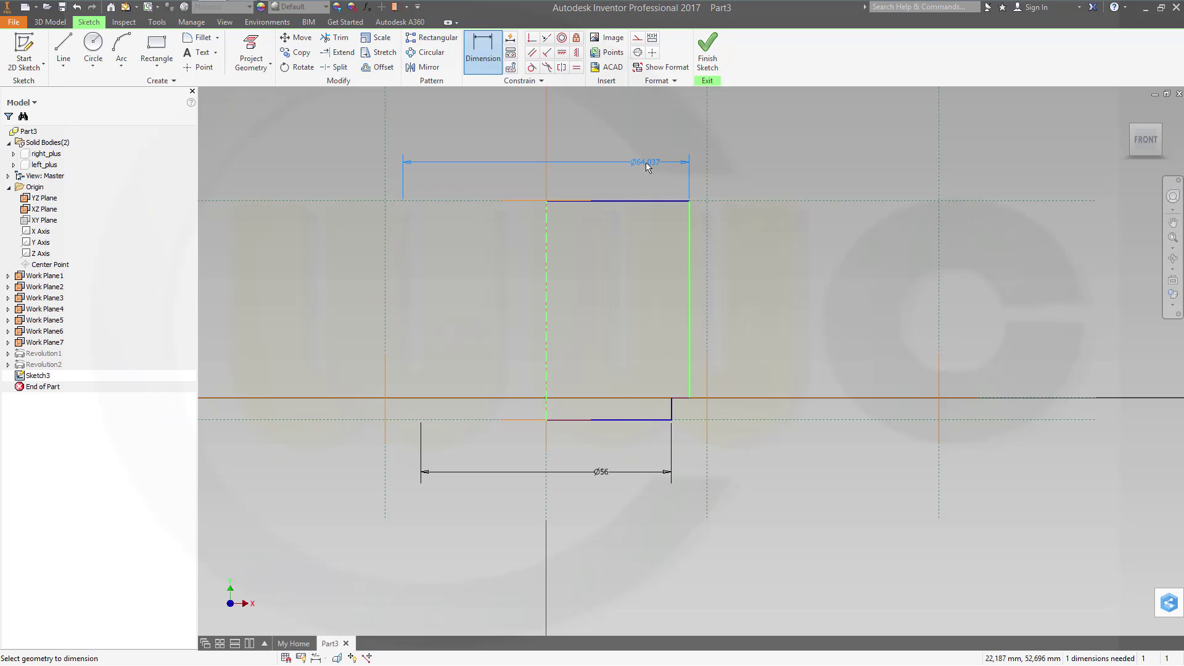
click(645, 162)
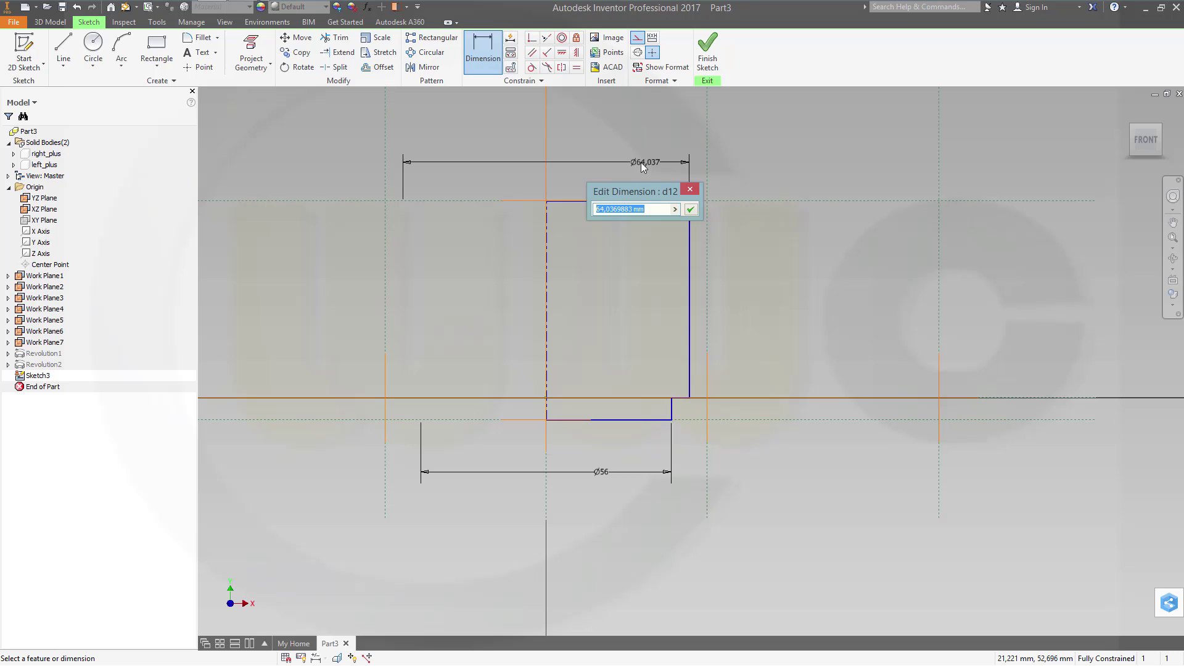
text(80)
key(Return)
Finish the sketch and revolve the stepped profile fully around its centerline as a new solid
click(707, 48)
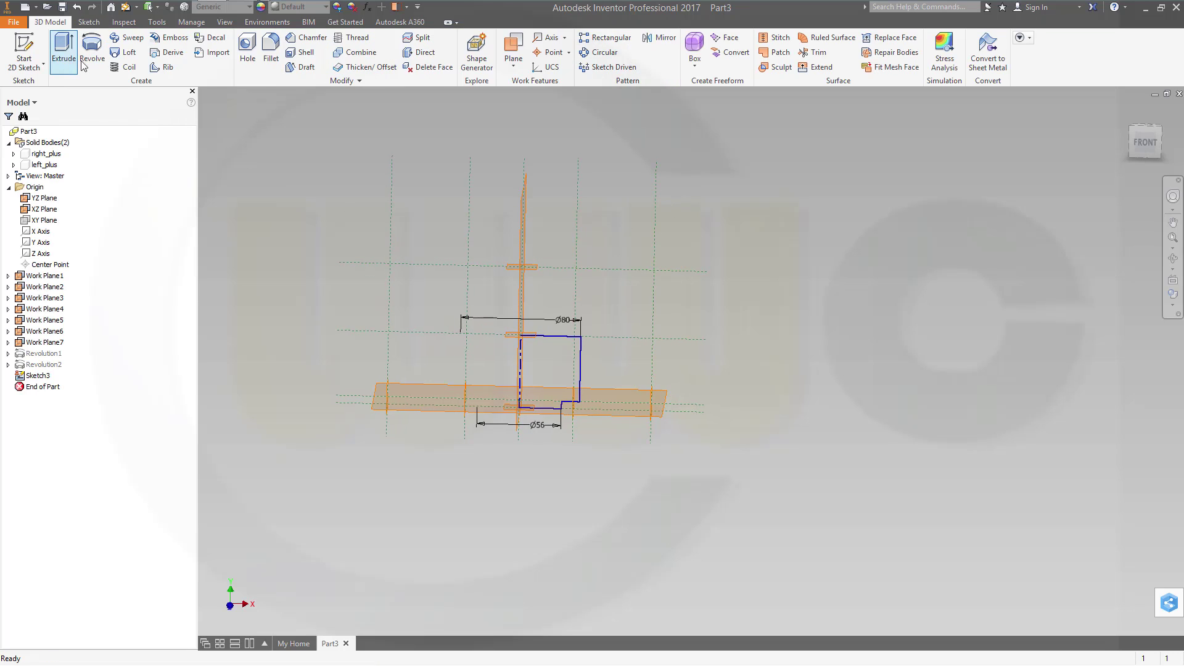
click(90, 49)
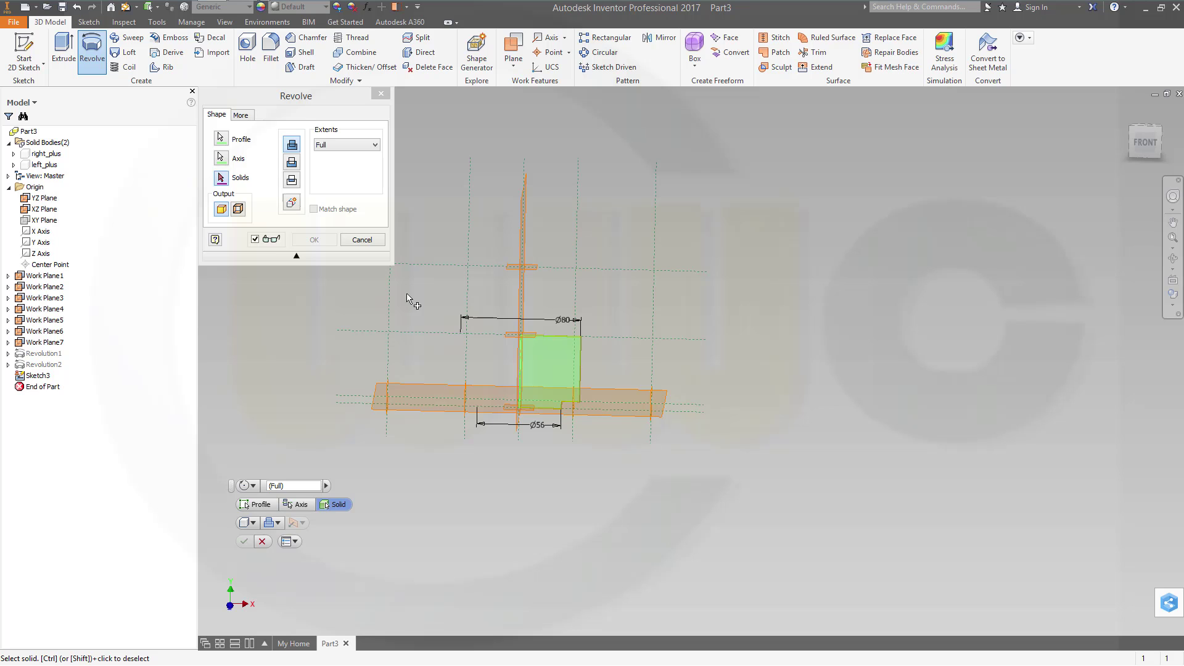
shift+middle_drag(401, 328, 349, 282)
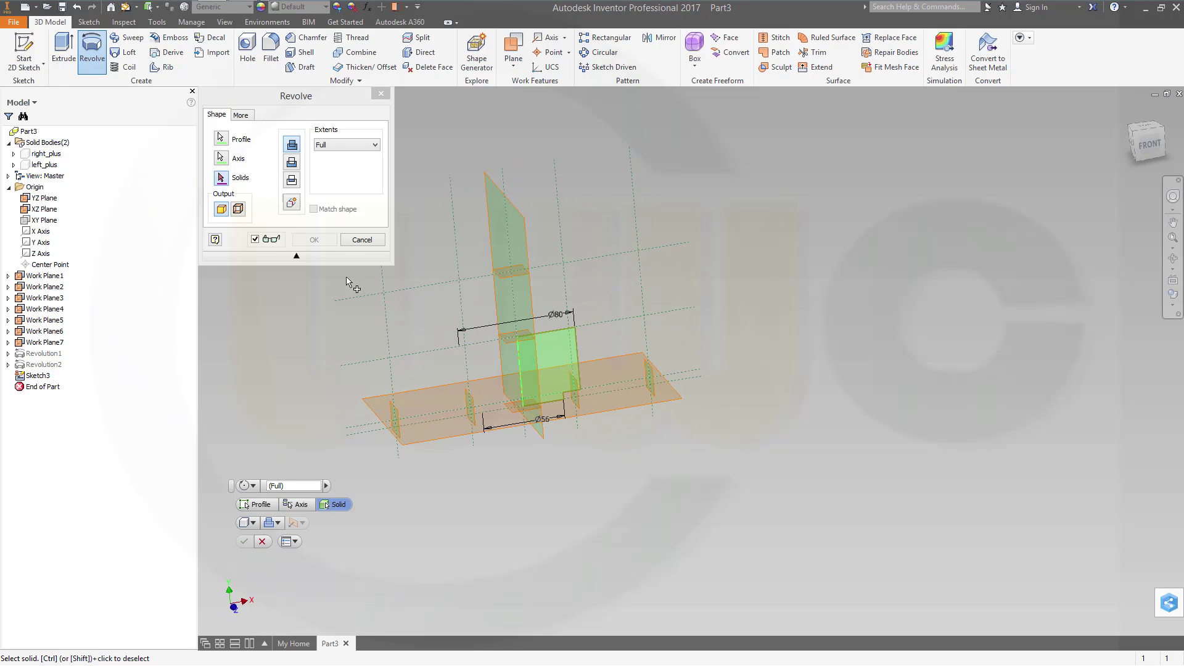
click(292, 202)
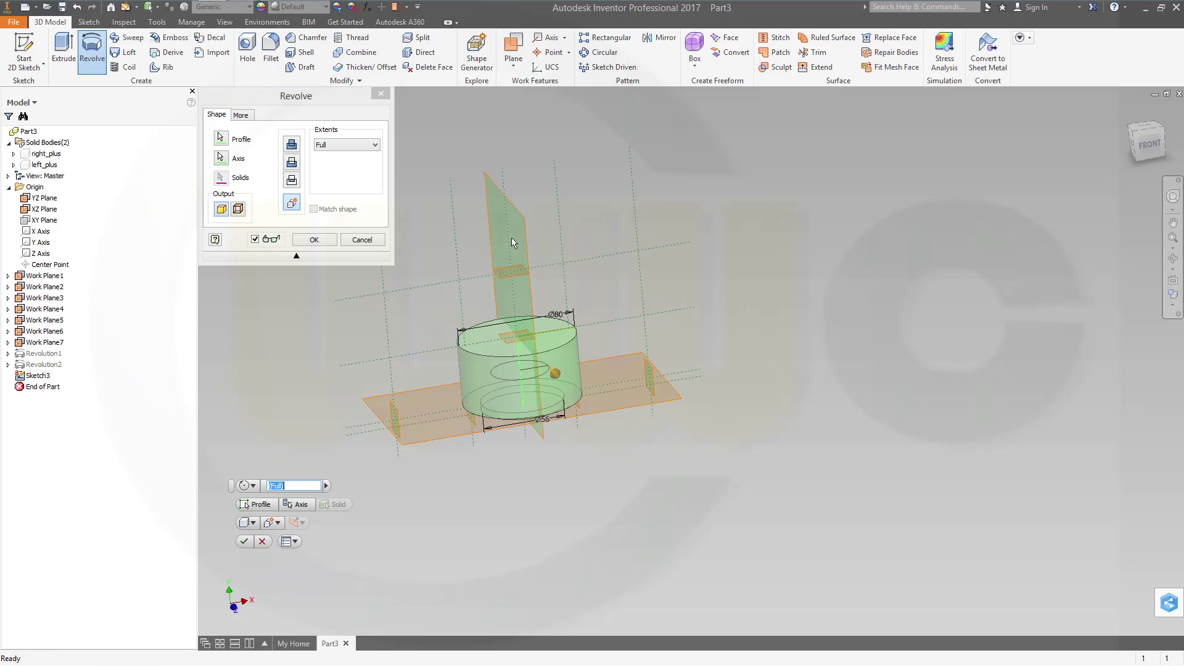
shift+middle_drag(378, 359, 338, 266)
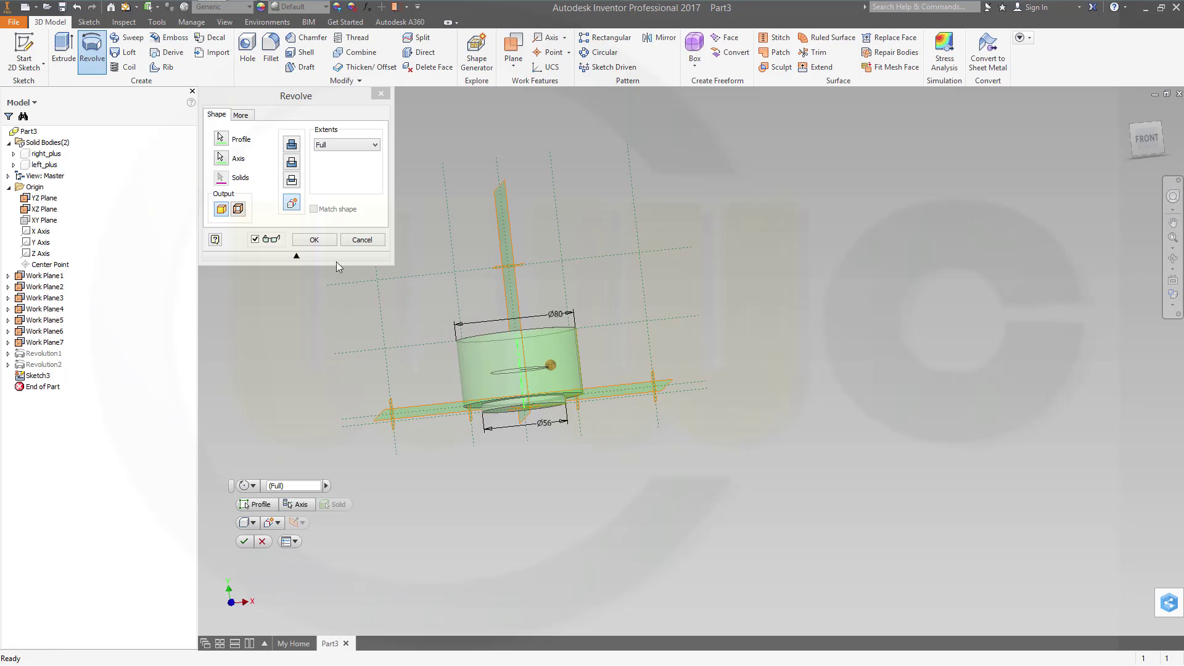
click(316, 242)
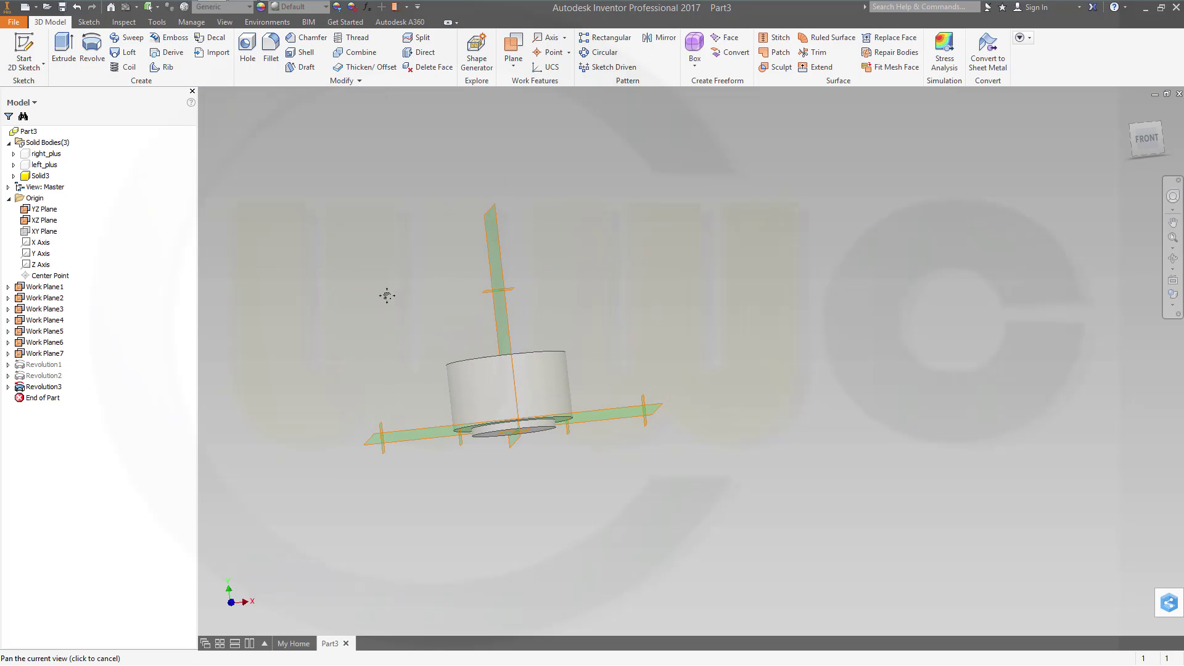
Rename the new revolved body as center_plus and hide it
double_click(41, 175)
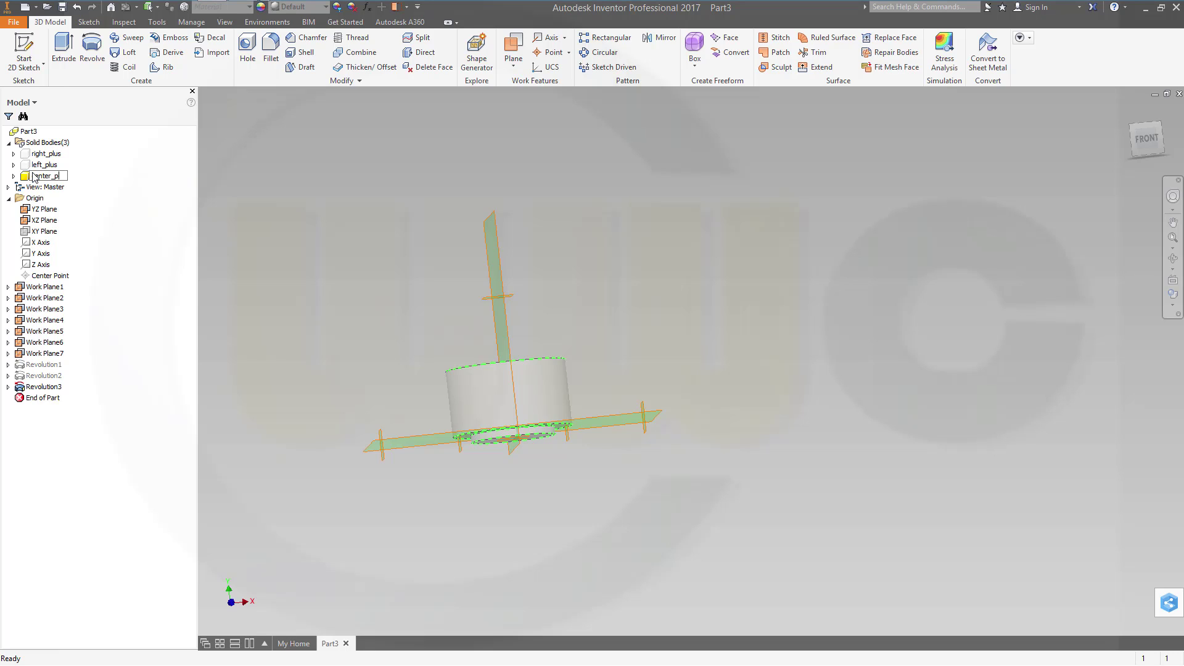
key(Return)
click(190, 218)
right_click(53, 176)
click(86, 228)
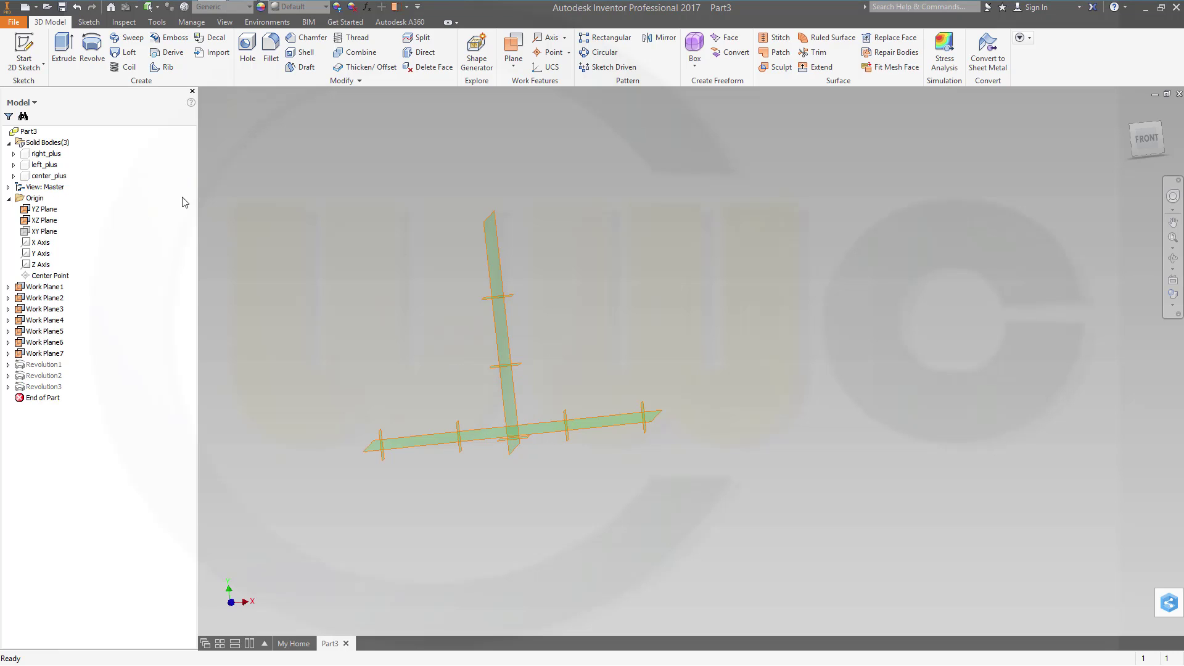
Start a sketch on the XY plane and project the YZ and XZ planes and all the visible work planes into it
click(23, 50)
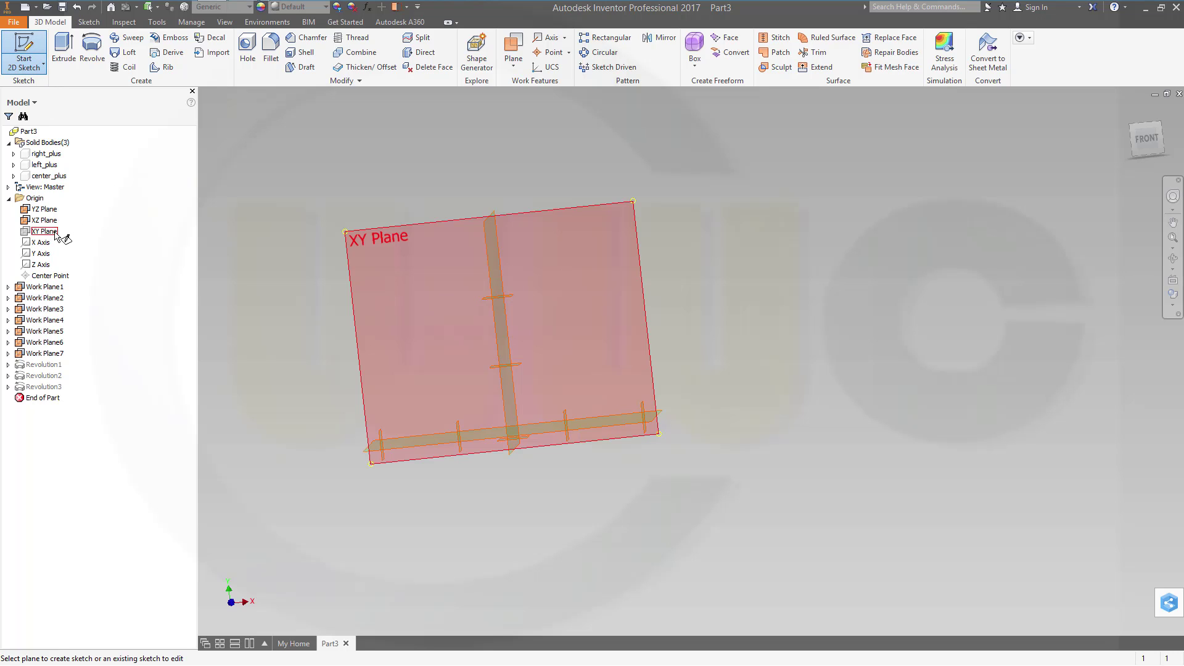
click(57, 233)
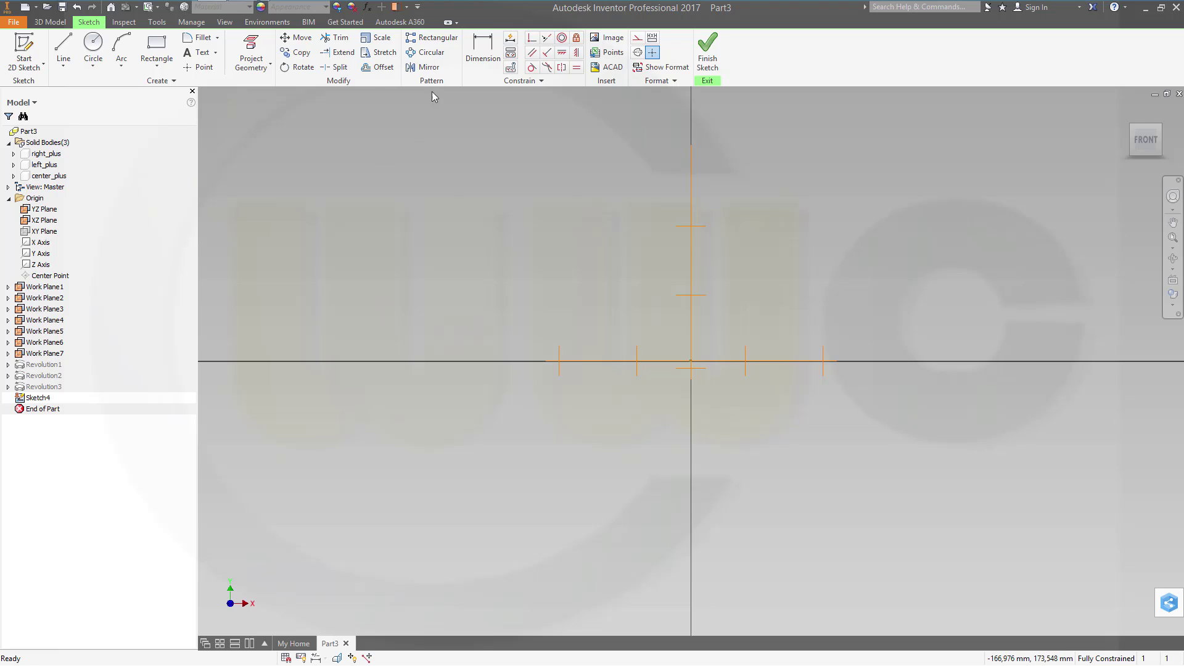
click(251, 53)
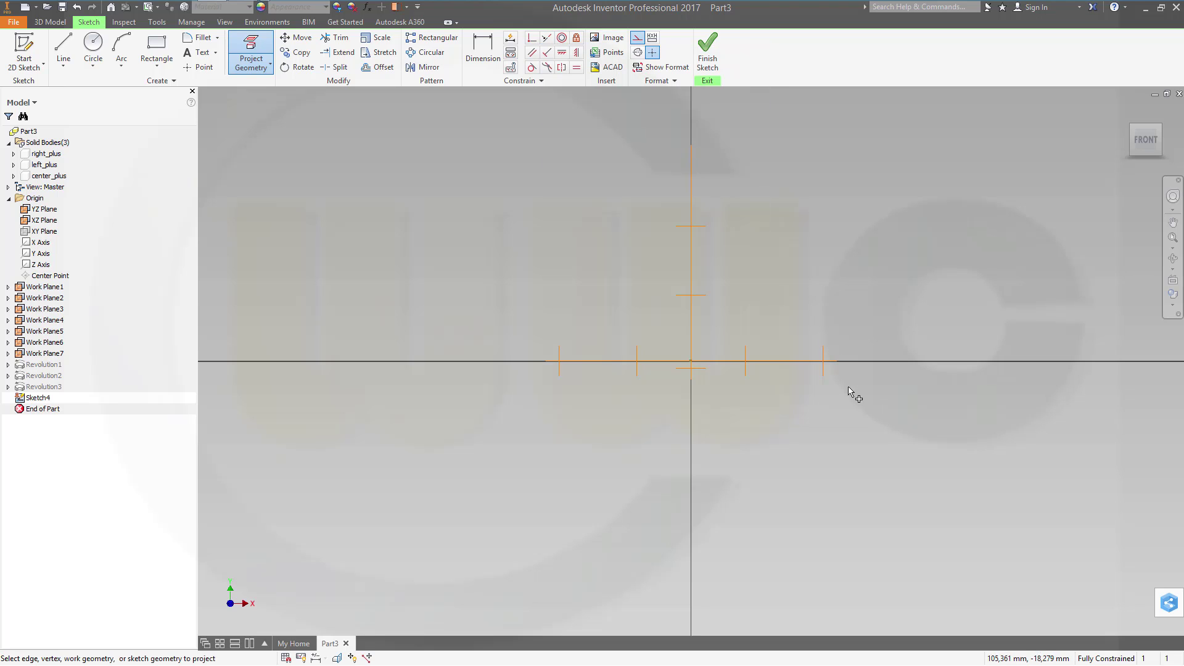
click(825, 373)
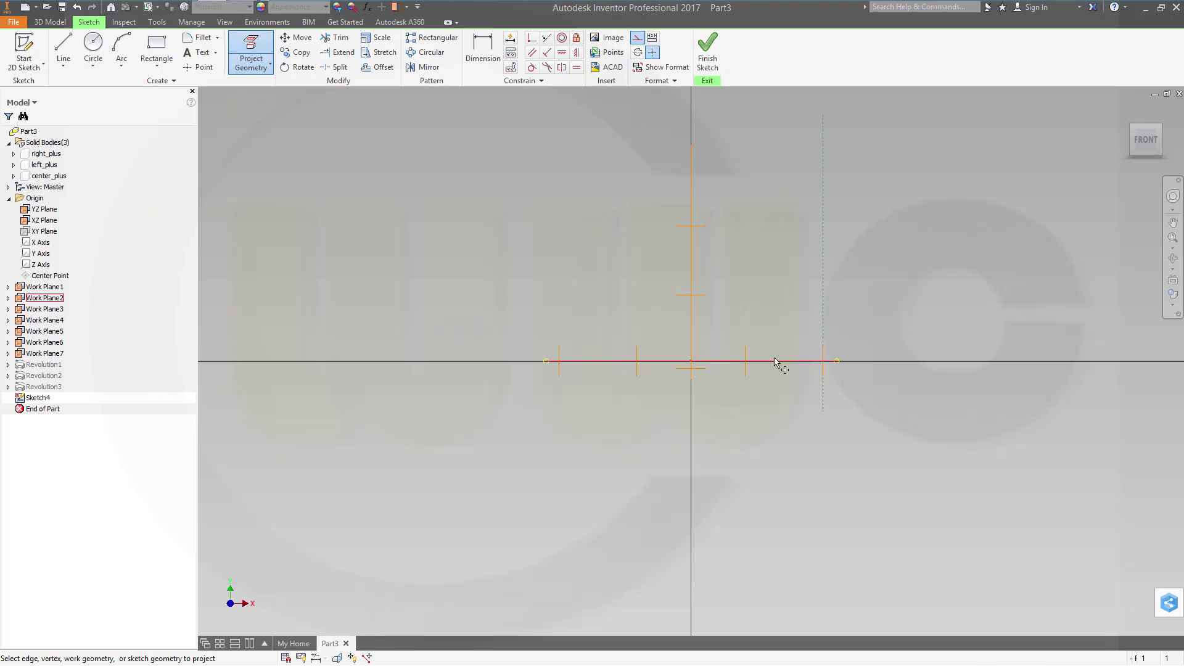
click(744, 370)
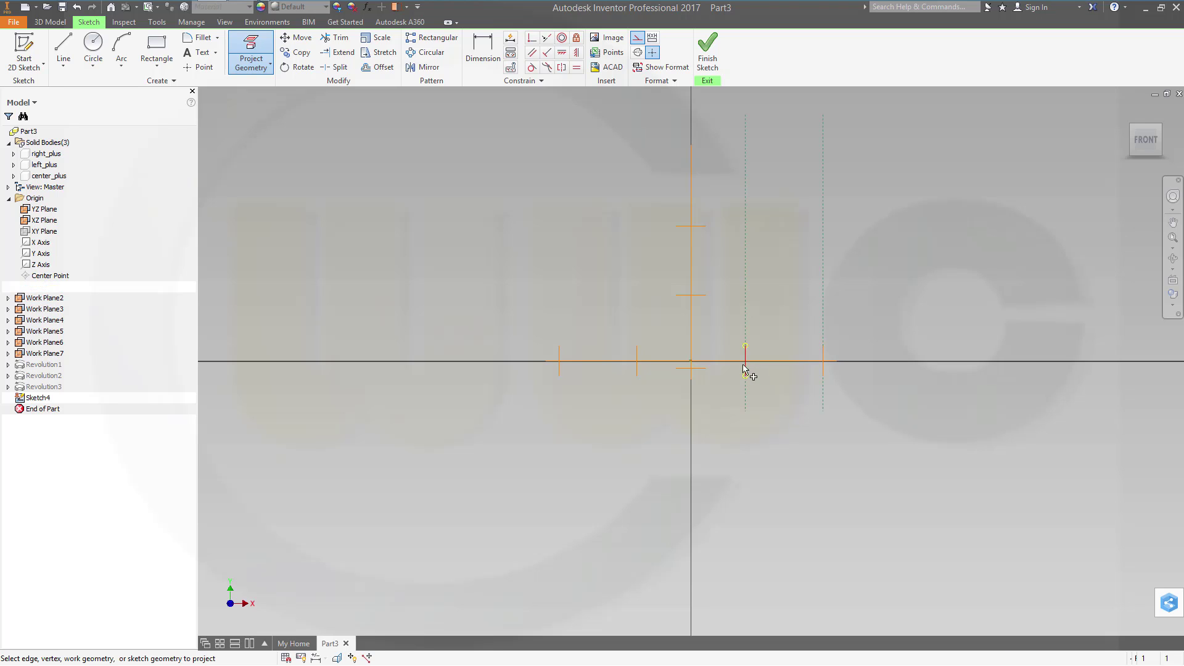
click(699, 346)
click(636, 358)
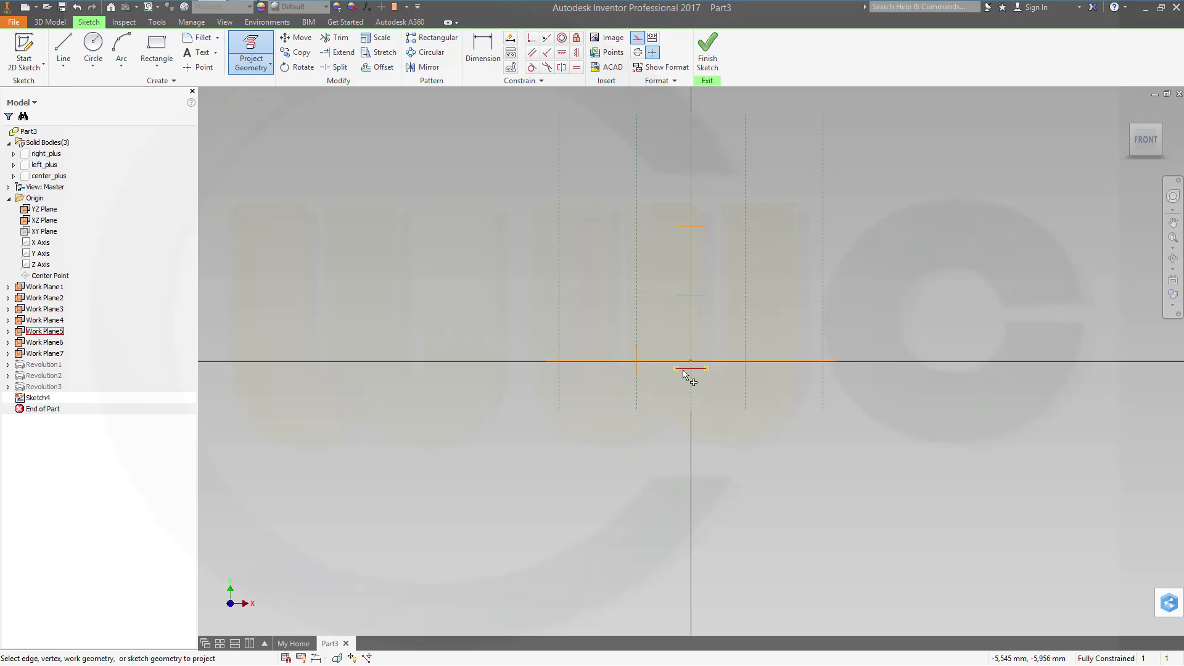
click(719, 362)
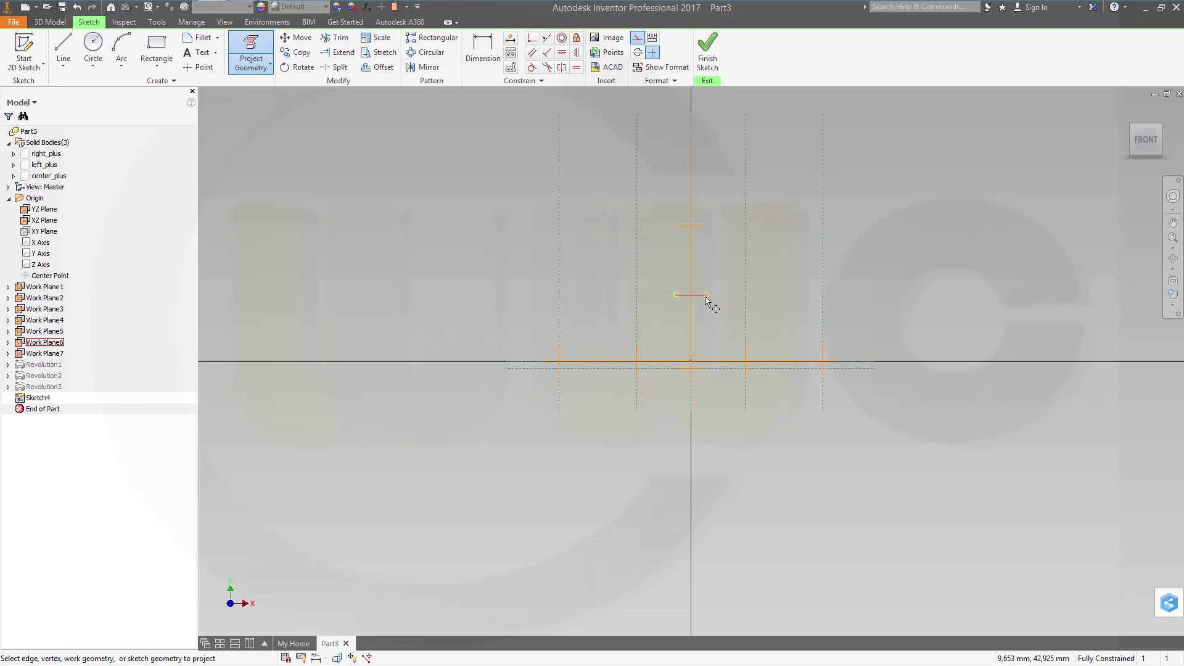
click(705, 300)
click(693, 227)
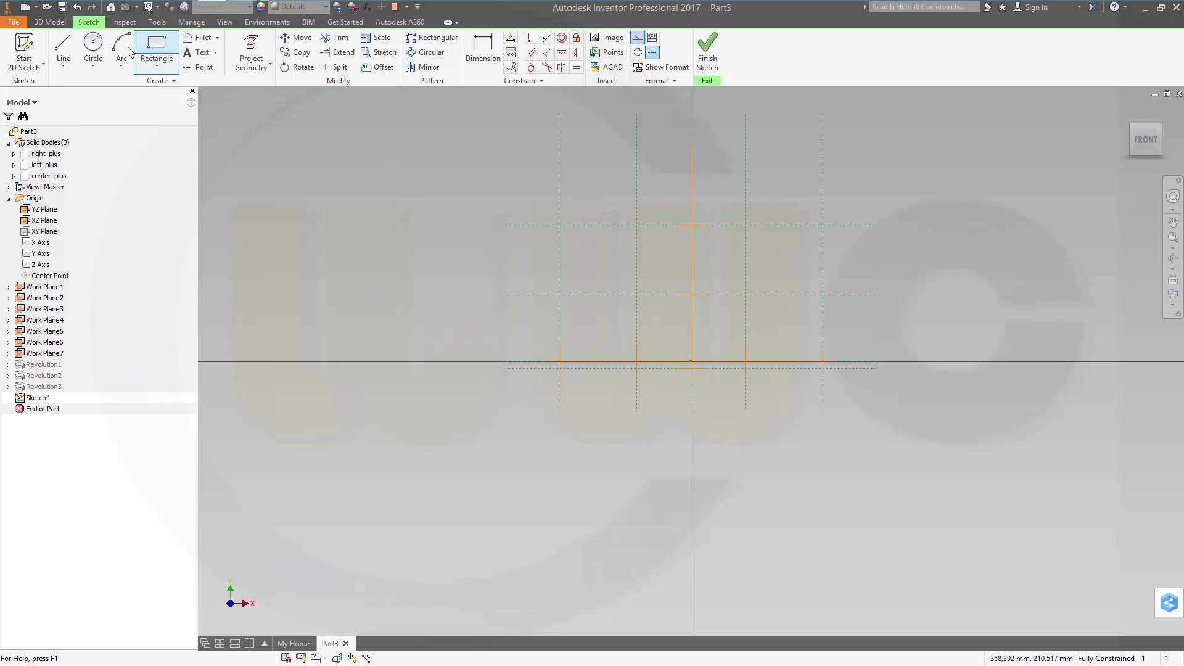
Sketch a closed L-shaped profile with a sloped lower-right corner, about 76 mm wide and 81 mm high, just right of the vertical axis
click(66, 50)
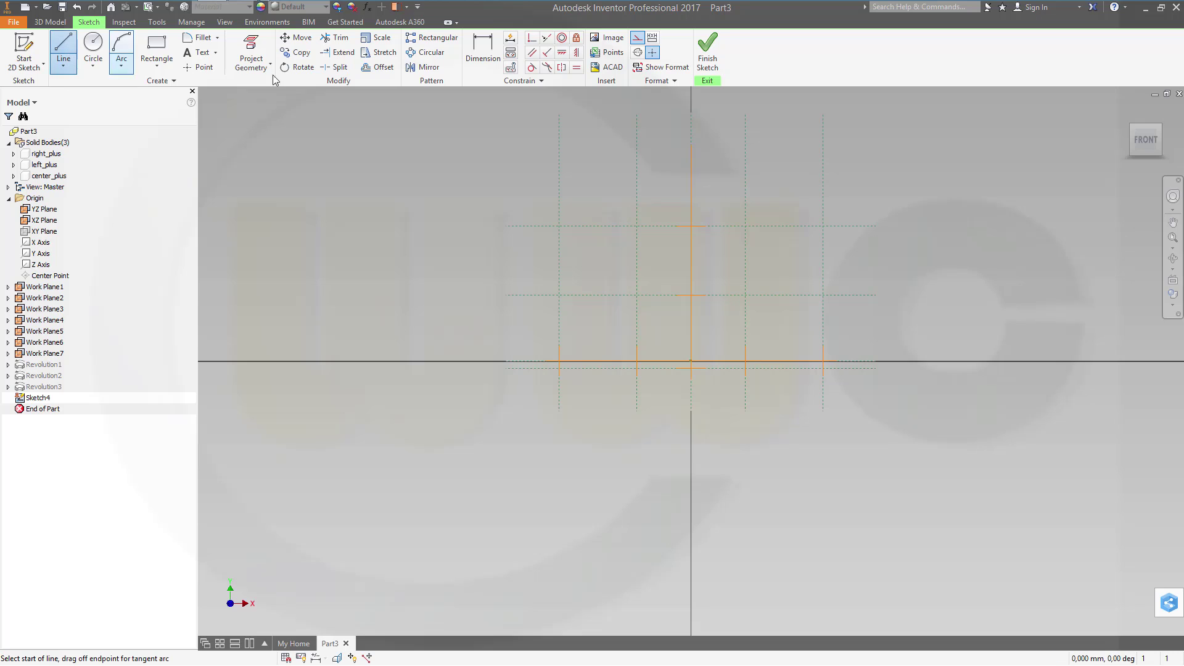
click(701, 354)
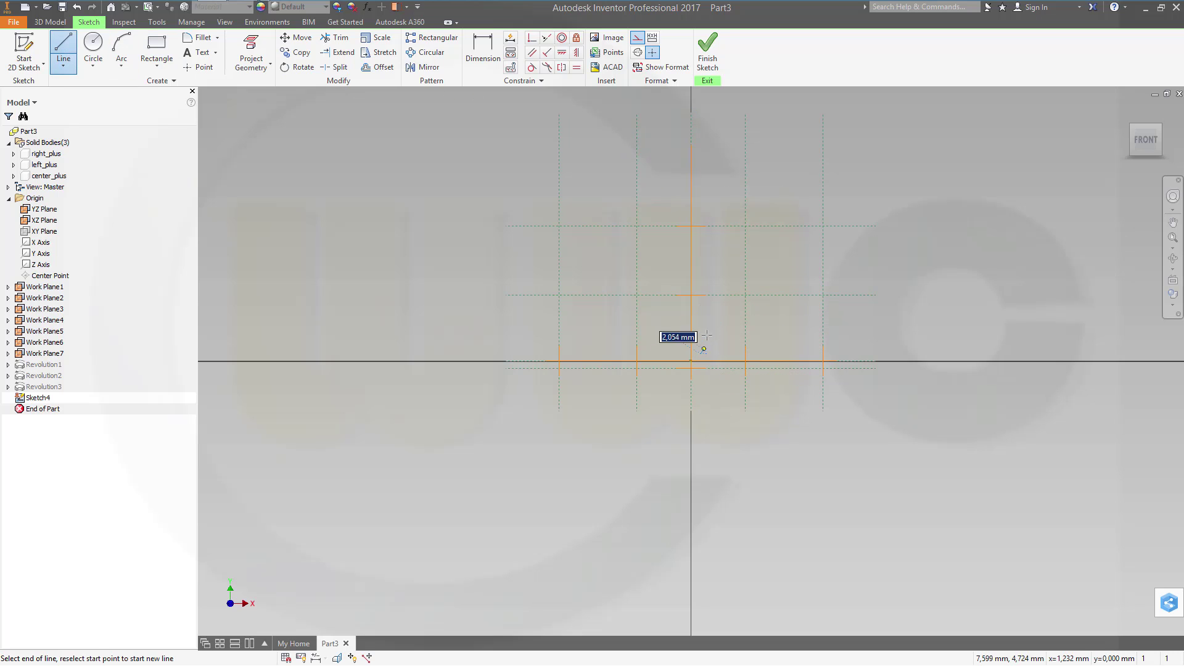
click(701, 301)
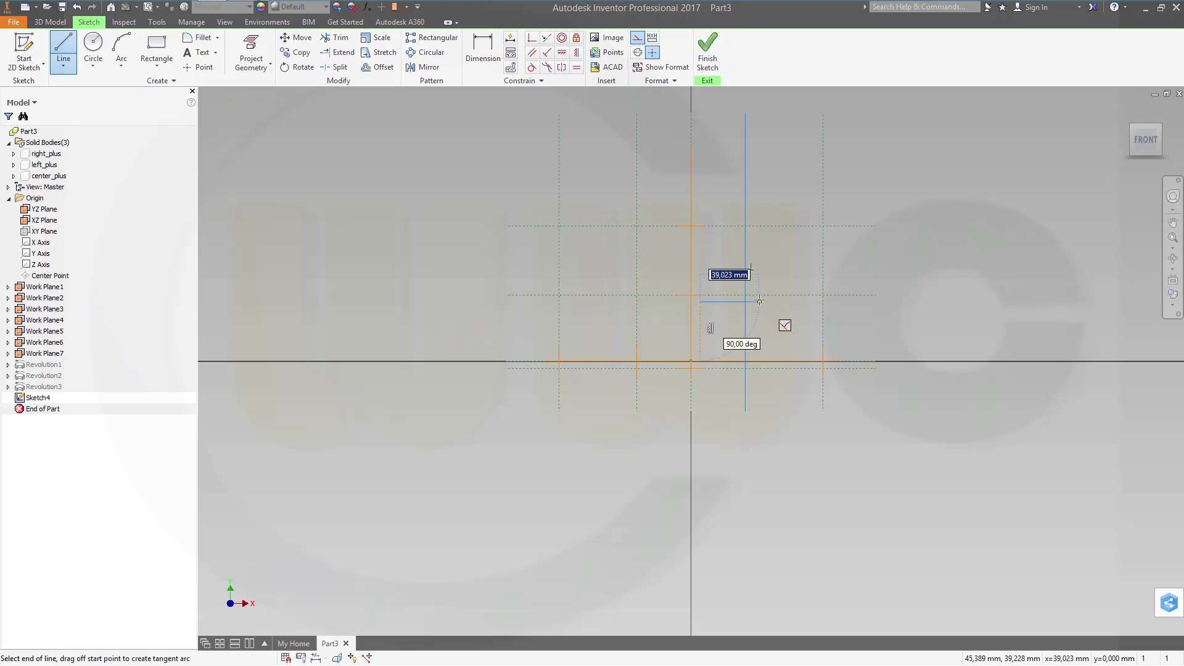
click(759, 233)
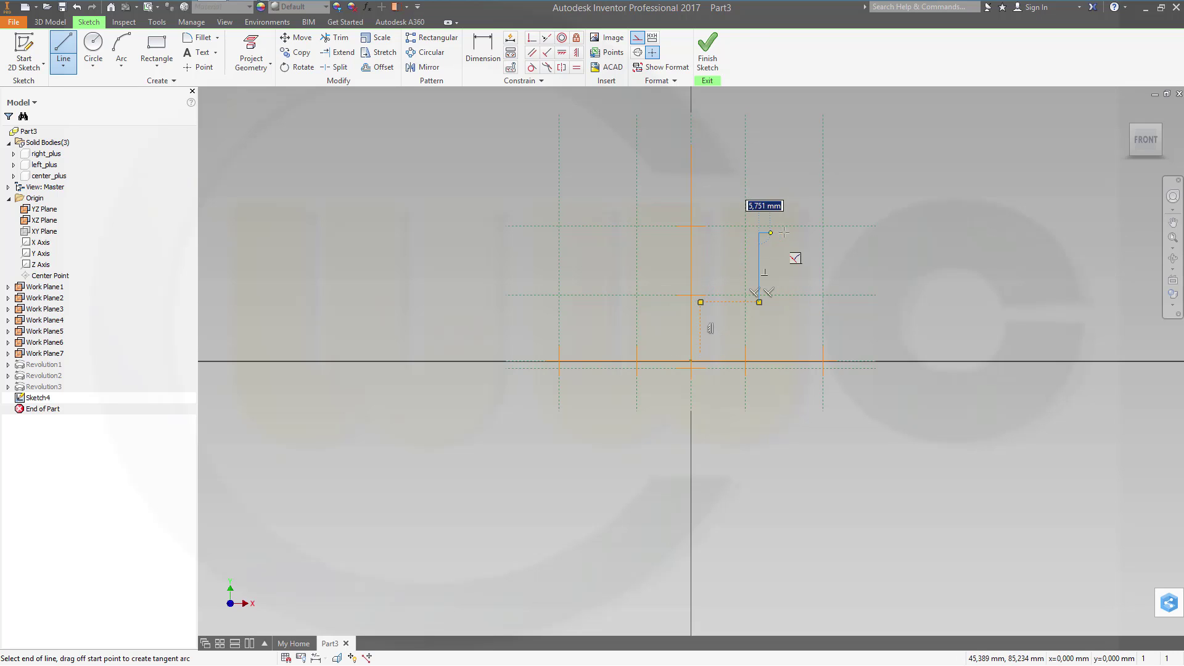
click(815, 233)
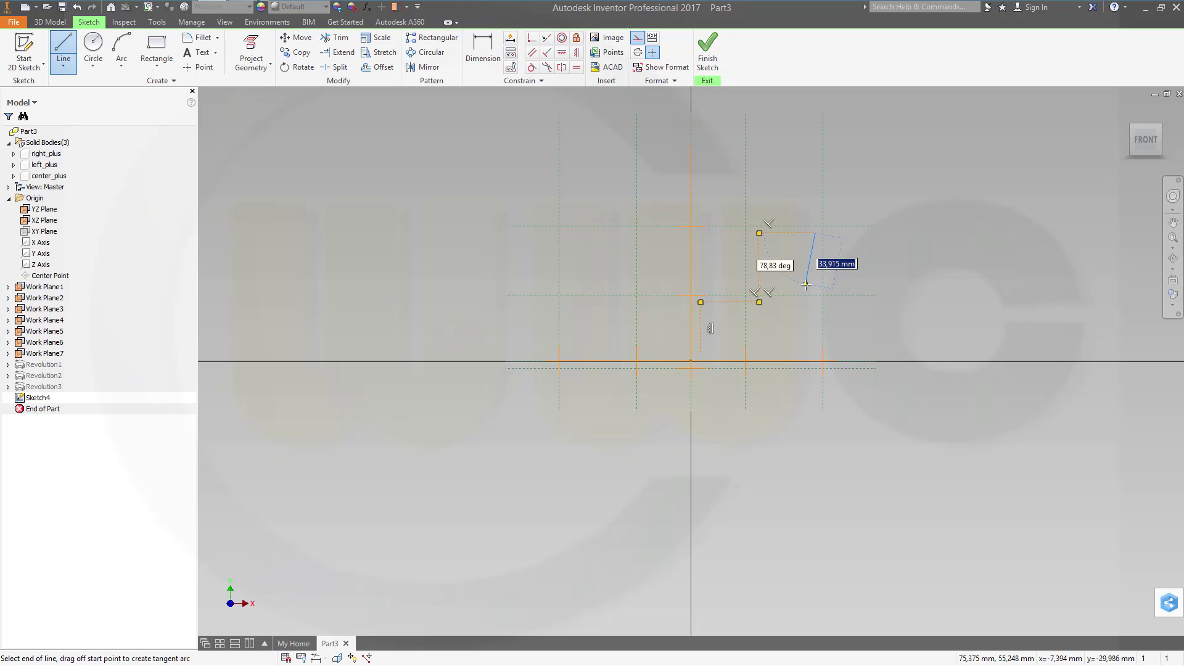
click(816, 317)
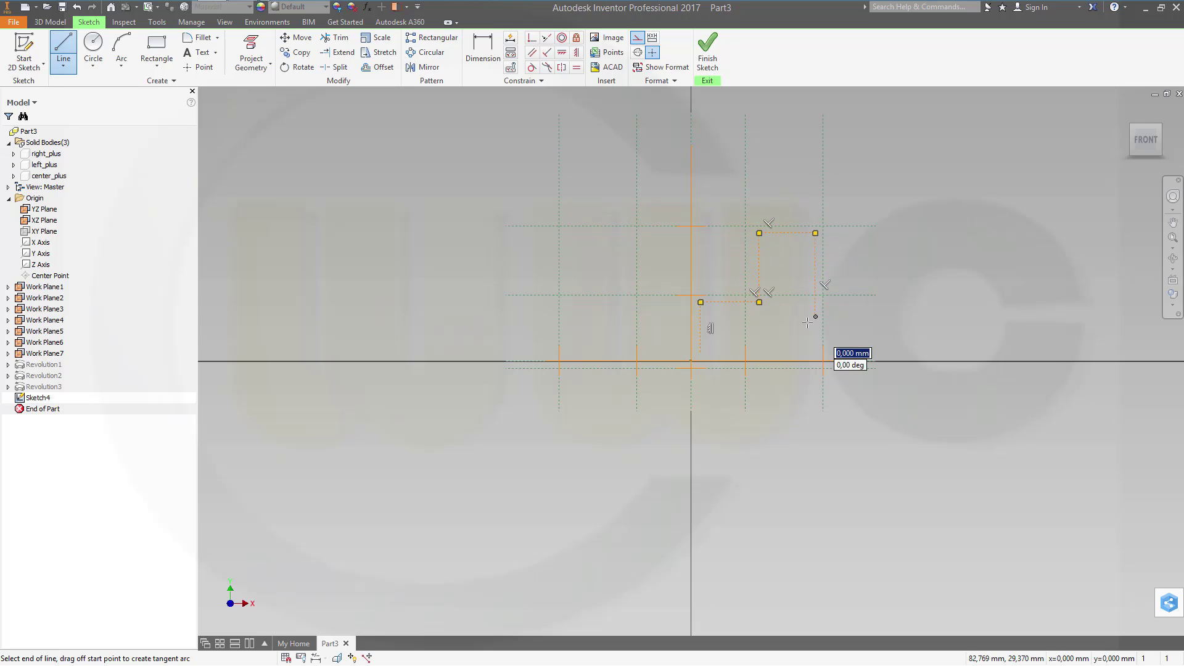
click(768, 354)
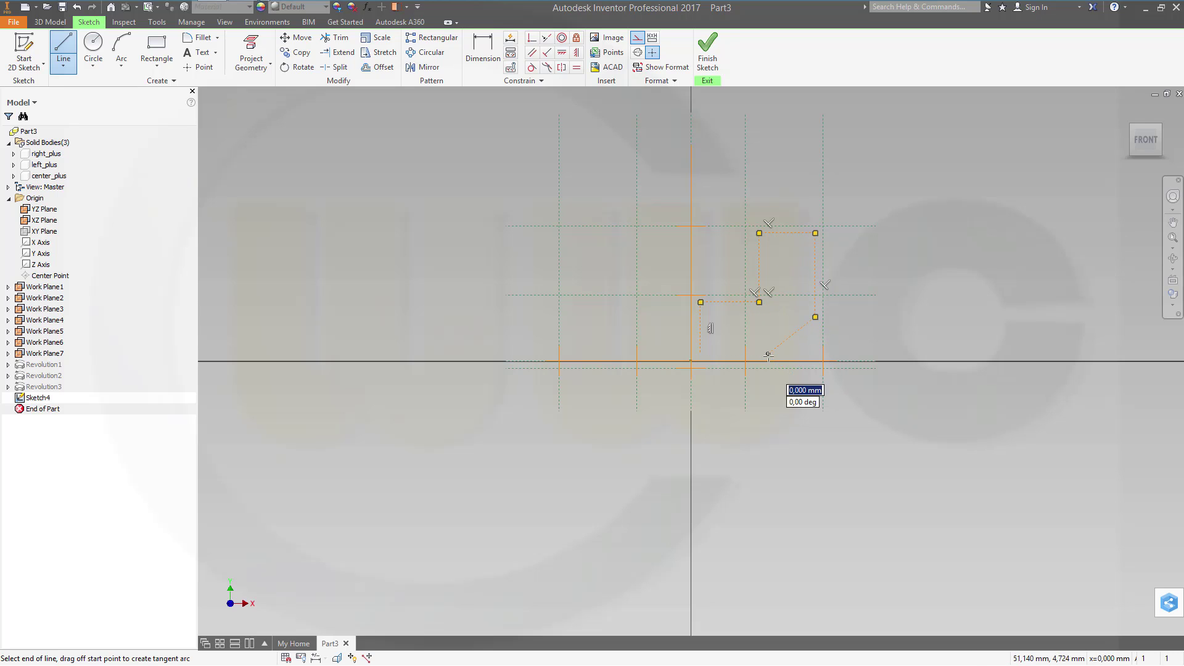
click(700, 354)
key(Escape)
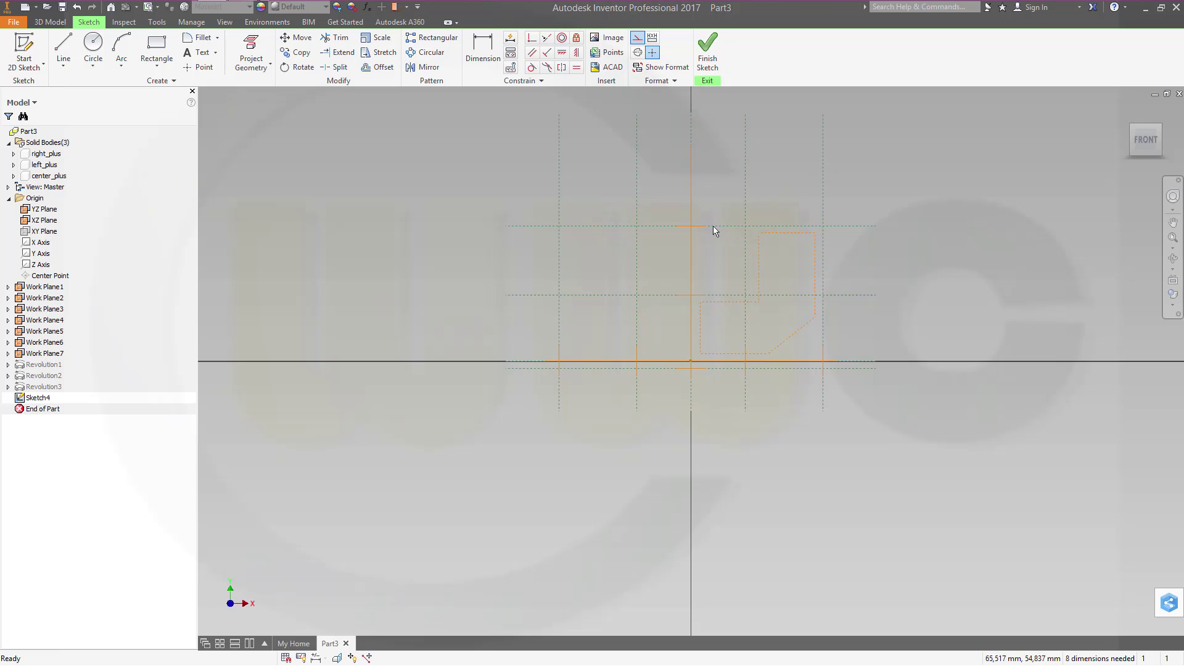
Convert all lines of the L-shaped profile from construction to normal geometry
mouse_move(676, 217)
mouse_down()
mouse_move(693, 280)
mouse_move(822, 370)
mouse_move(836, 364)
mouse_up()
click(637, 39)
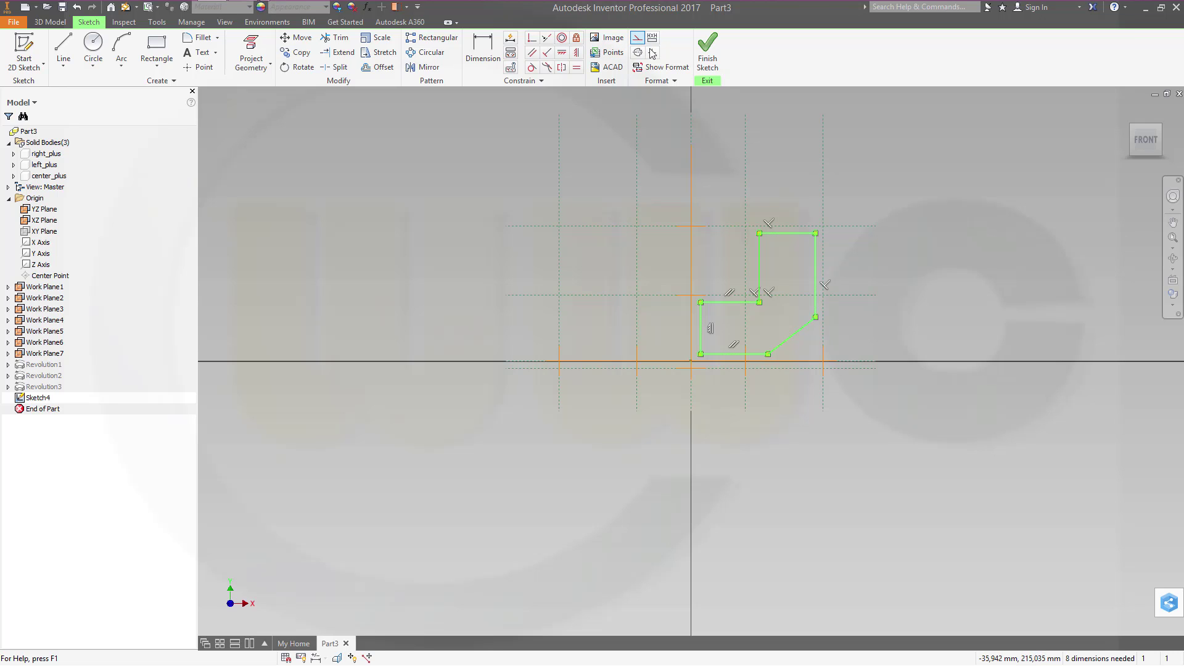
click(891, 226)
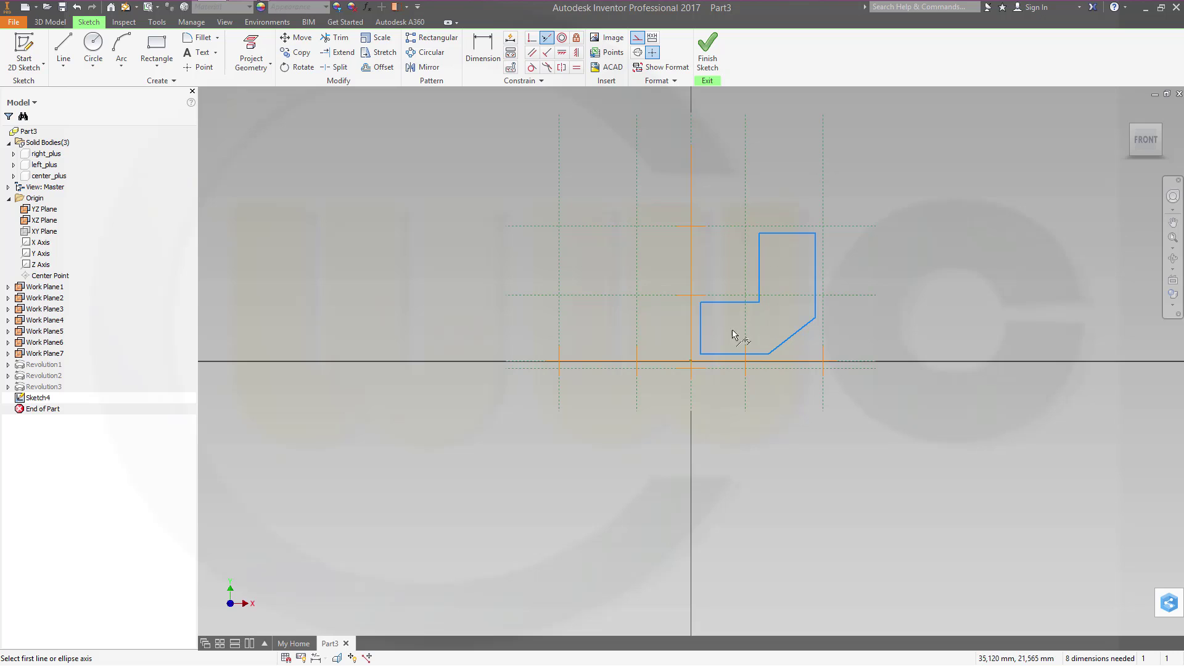
Make the profile's left edge collinear with the vertical axis, its step edge with the middle projected horizontal line, and its bottom edge with the horizontal axis
click(700, 322)
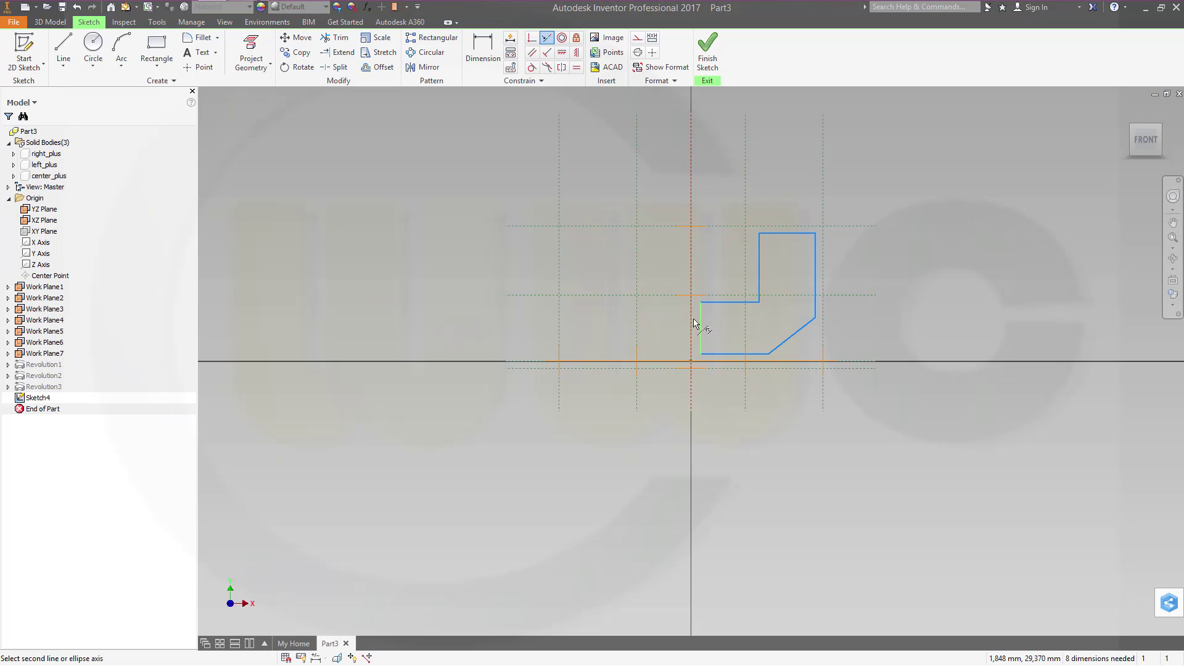
click(692, 323)
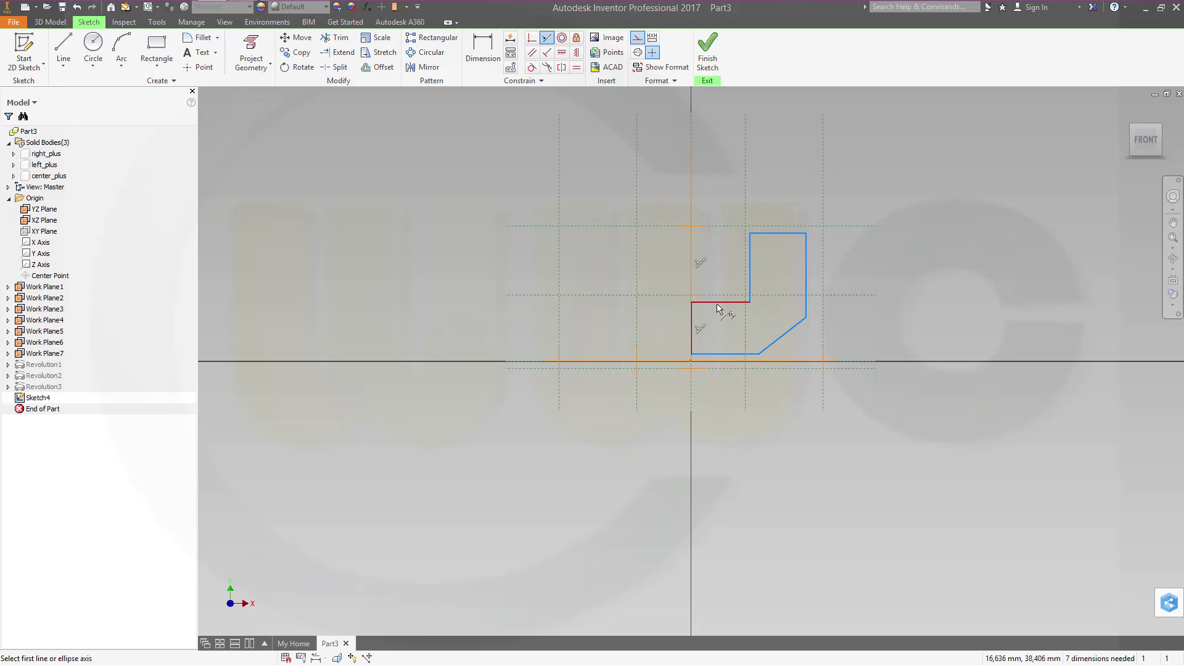
click(714, 302)
click(714, 296)
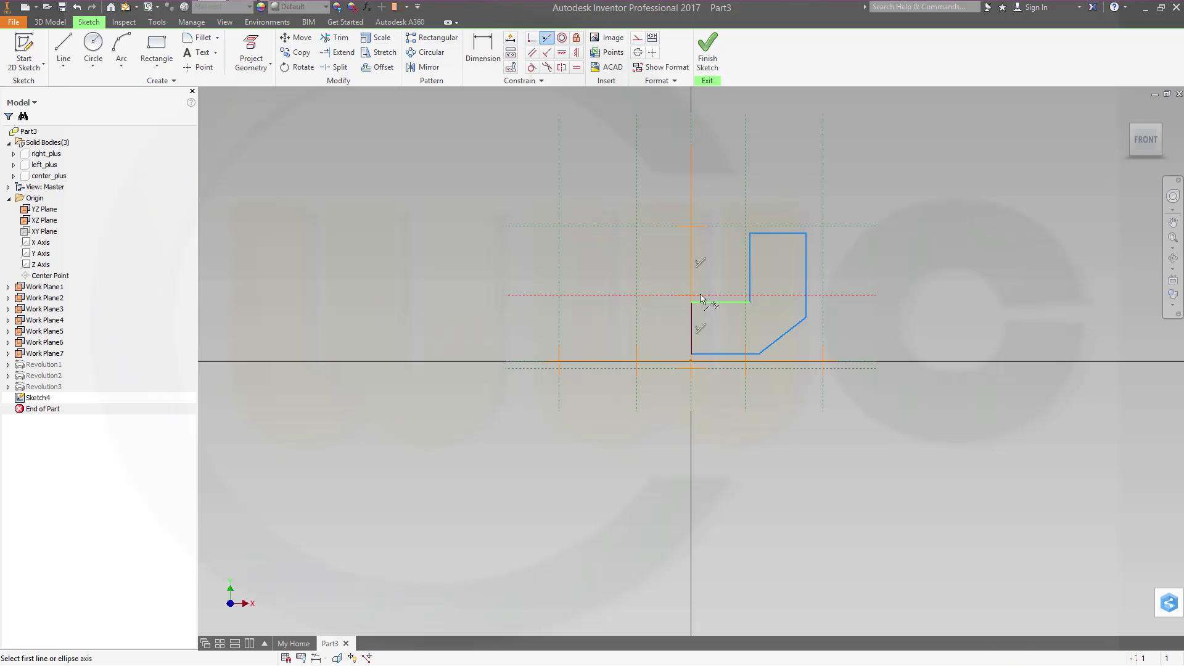
click(713, 355)
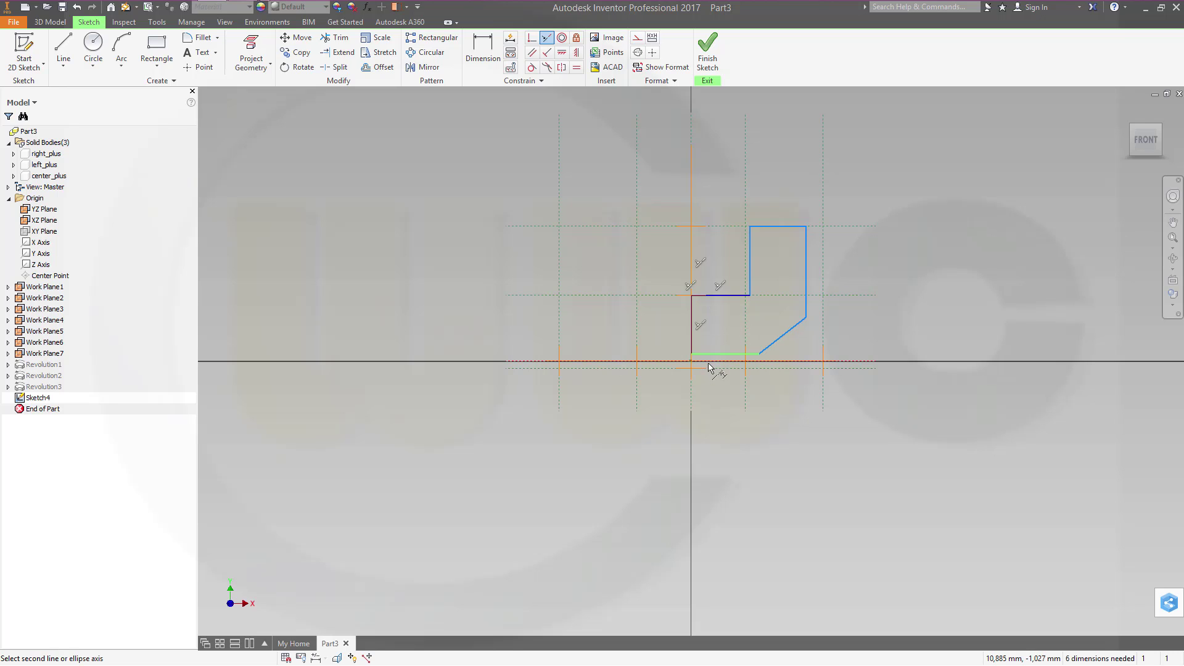
click(714, 362)
Make the profile's inner vertical edge, top edge and outer right edge collinear with the nearest projected work plane lines
click(750, 279)
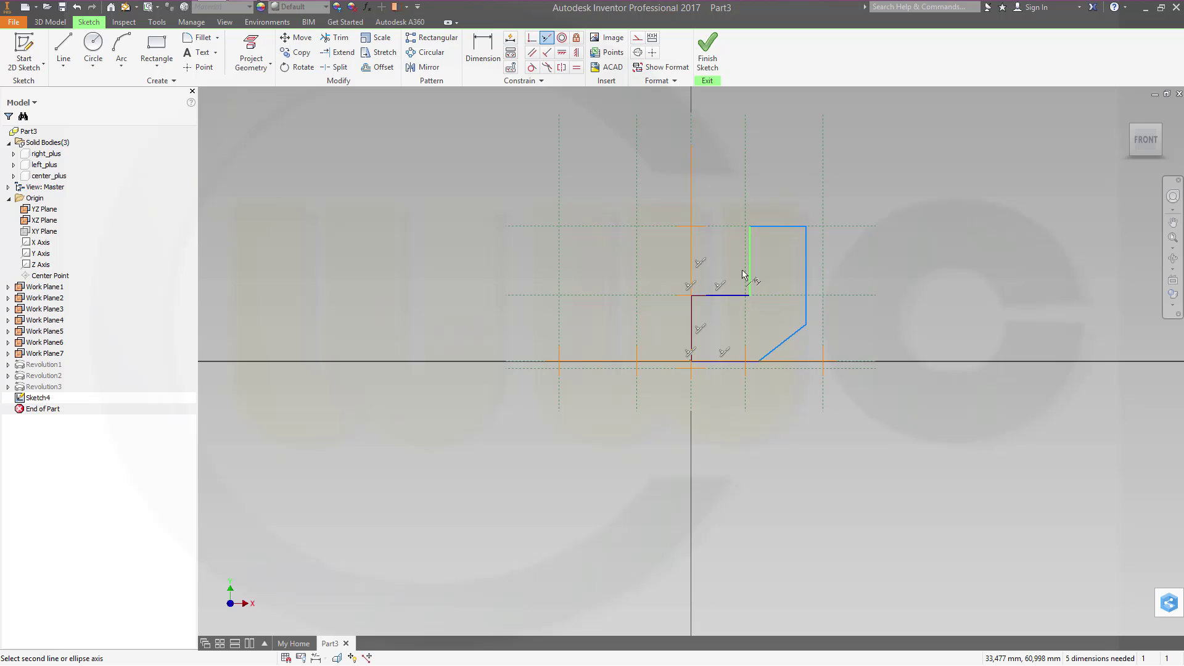
click(745, 280)
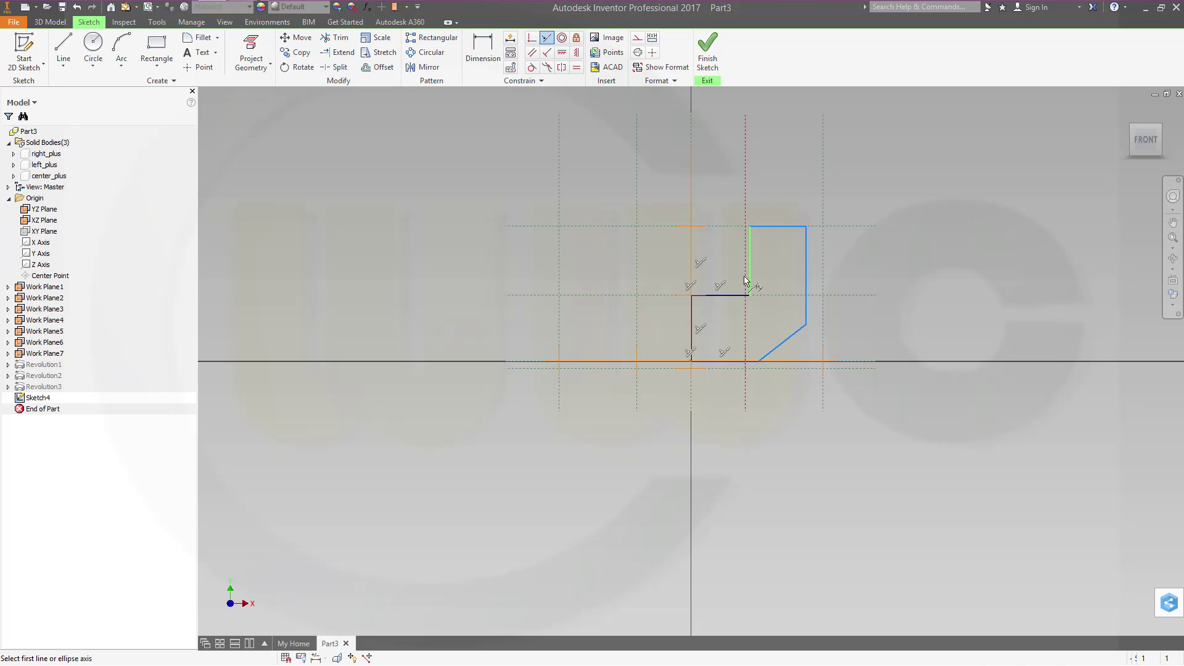
click(771, 227)
click(733, 227)
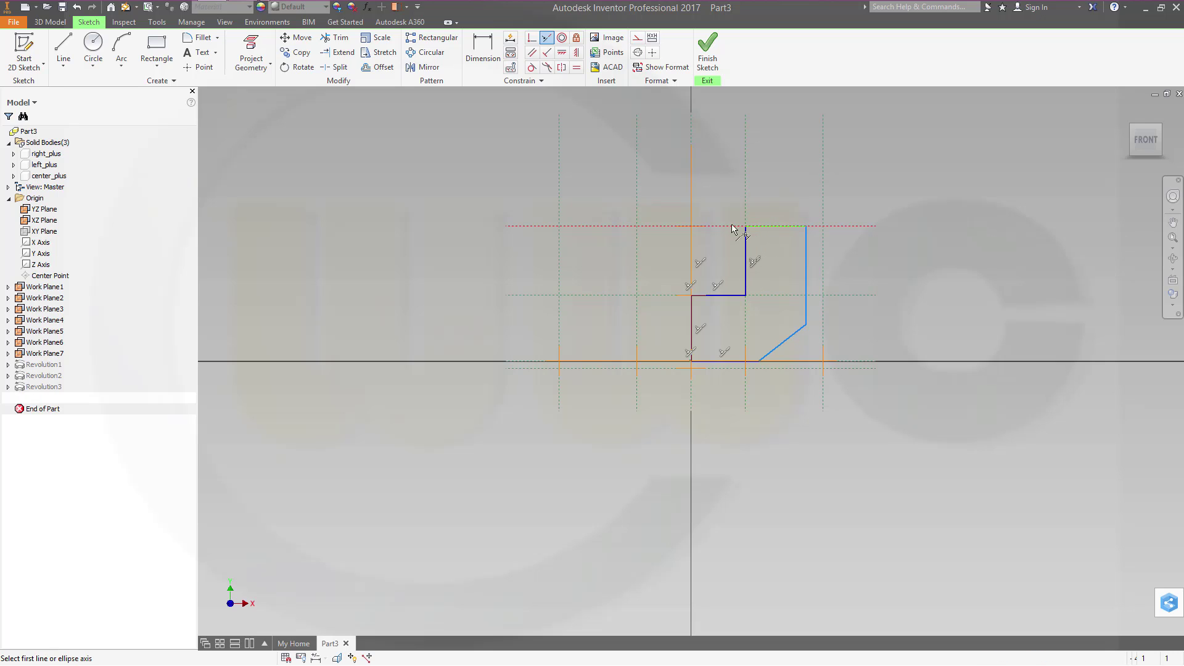
click(807, 274)
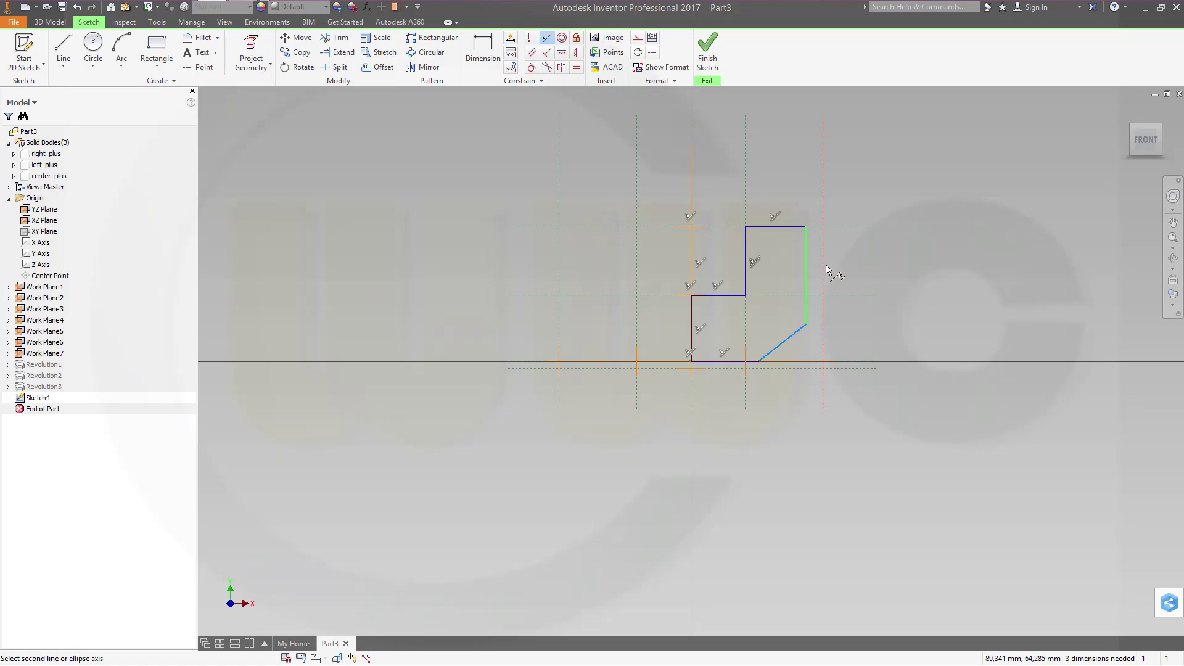
click(824, 272)
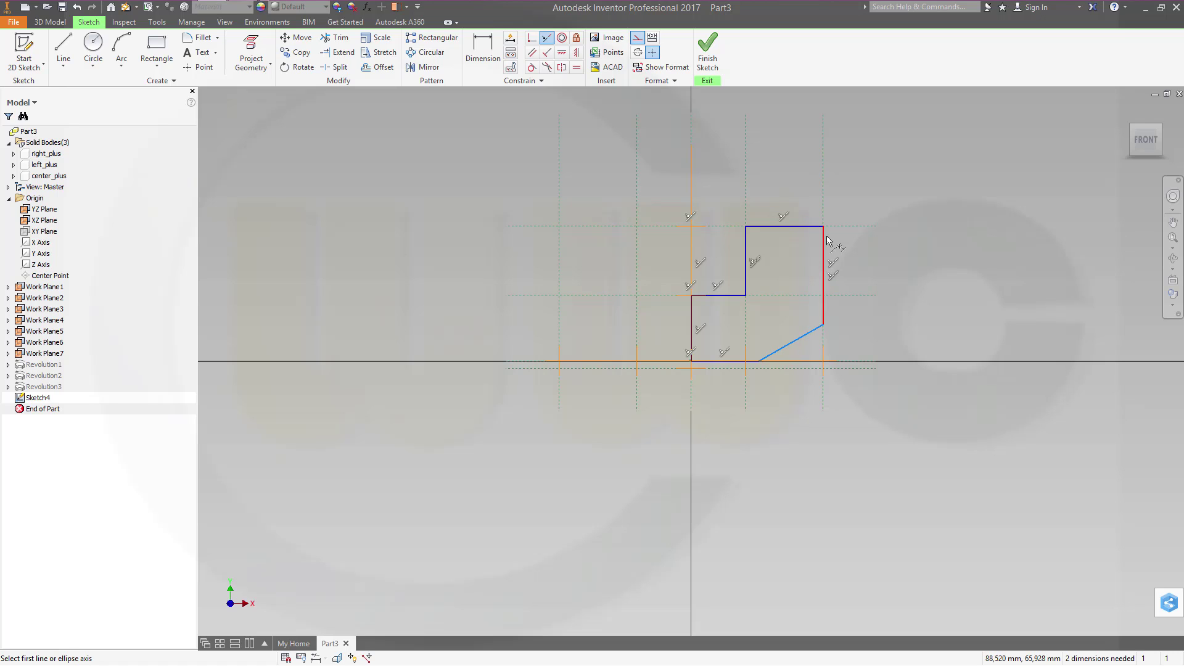
Dimension the angle between the profile's sloped line and the horizontal axis as 45 degrees
click(497, 47)
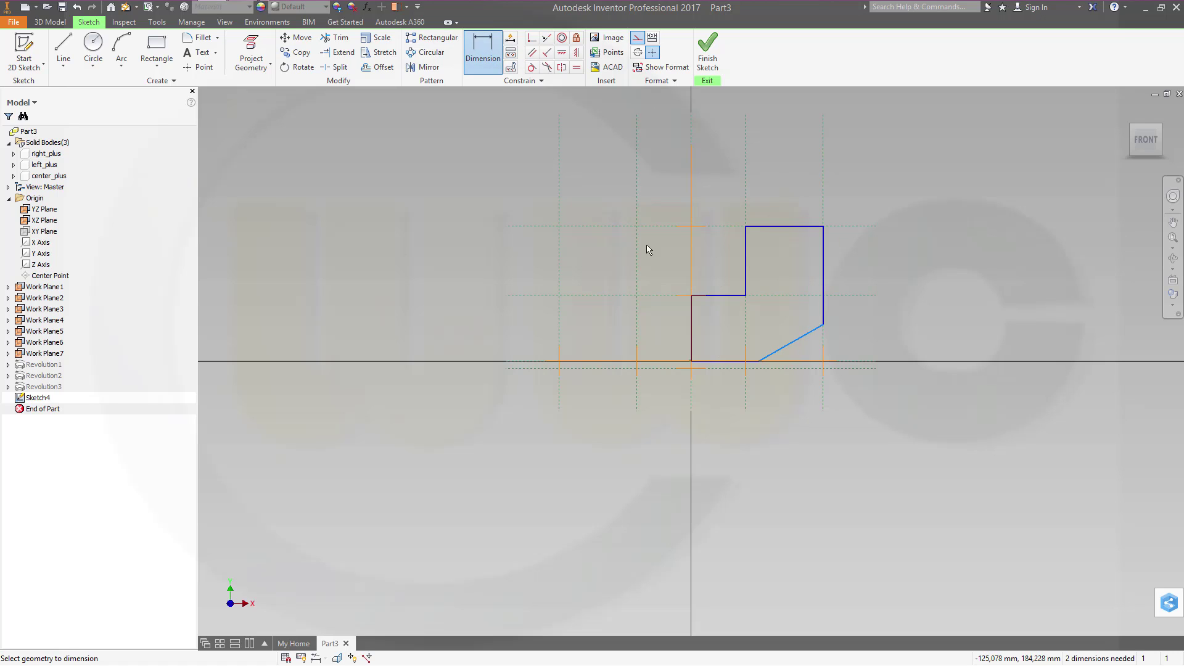
click(794, 351)
click(795, 357)
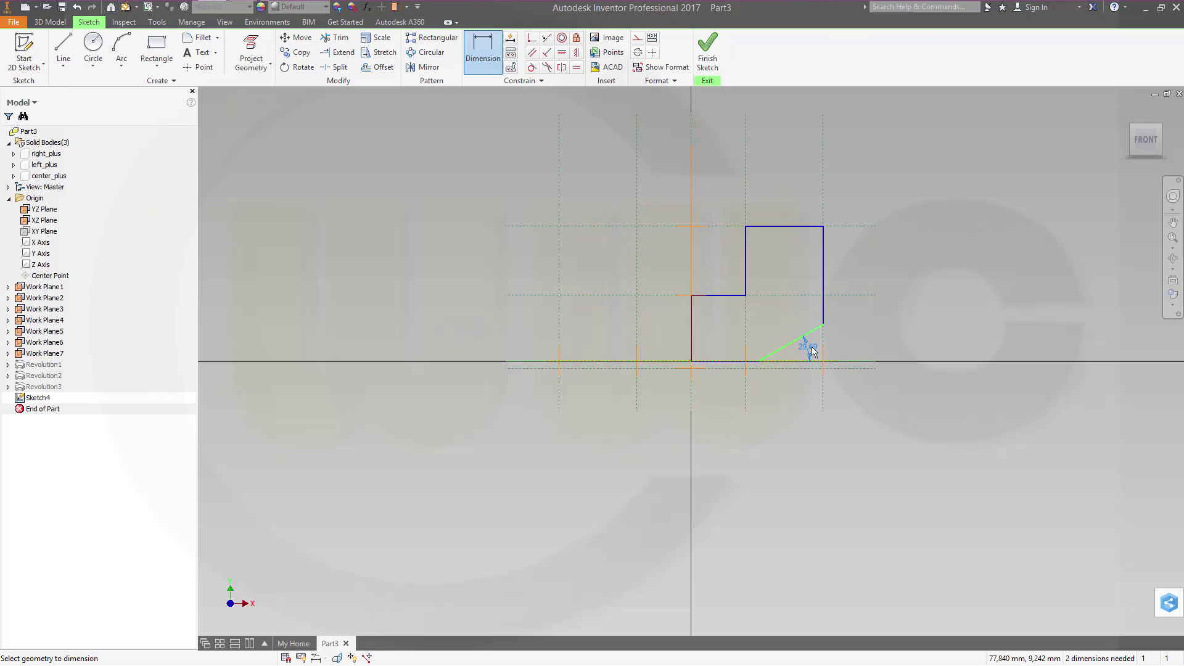
click(850, 335)
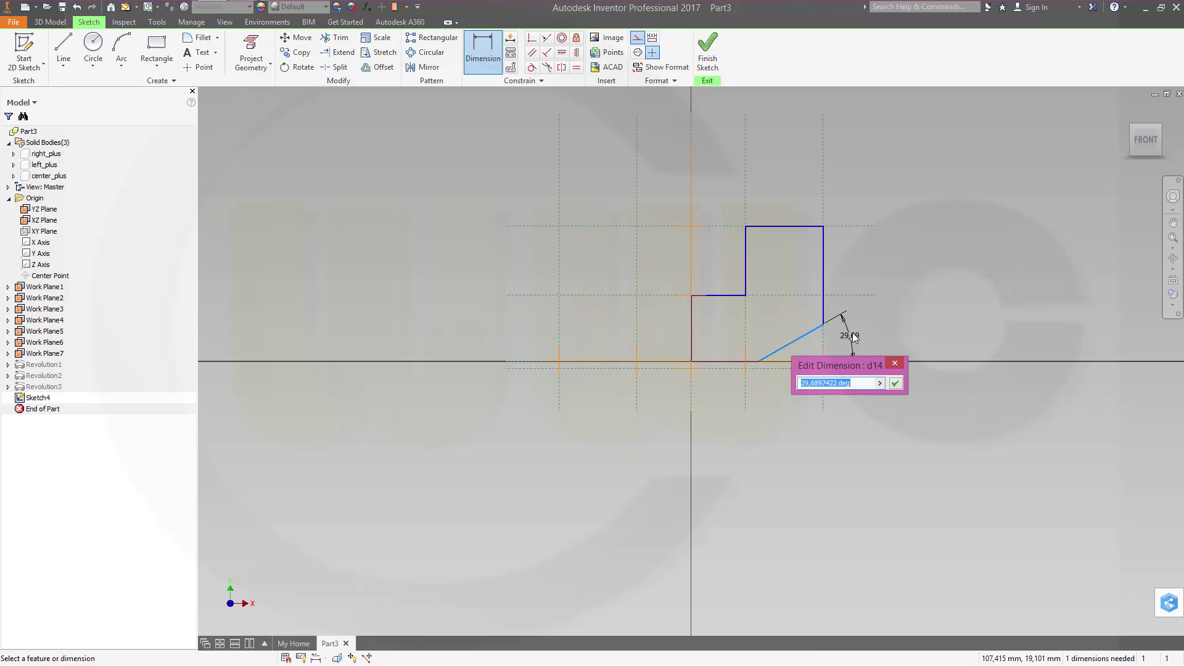
text(45)
key(Return)
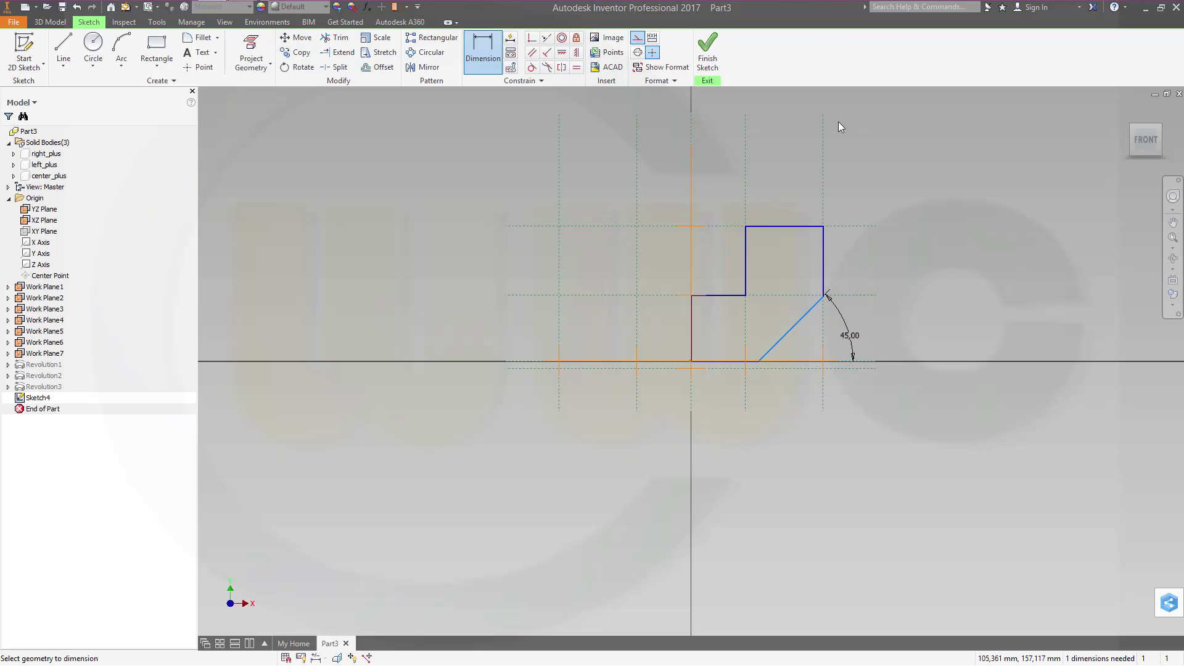
key(Escape)
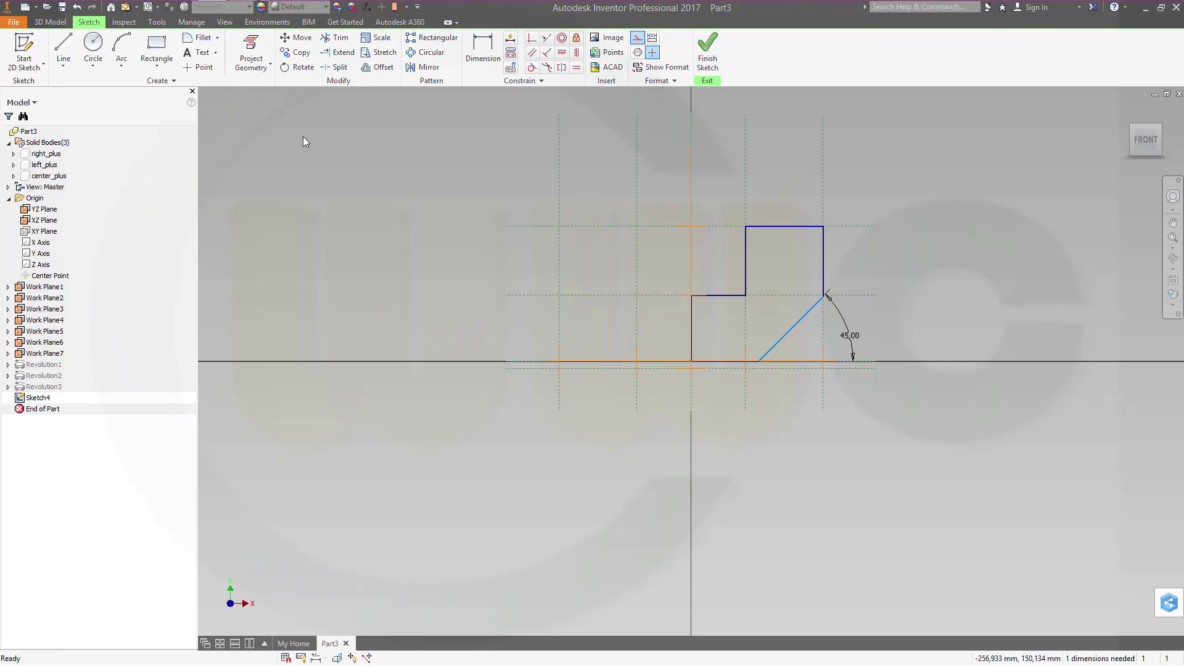
Fillet the inner corner between the profile's step edge and inner vertical edge with a 12 mm radius
click(189, 39)
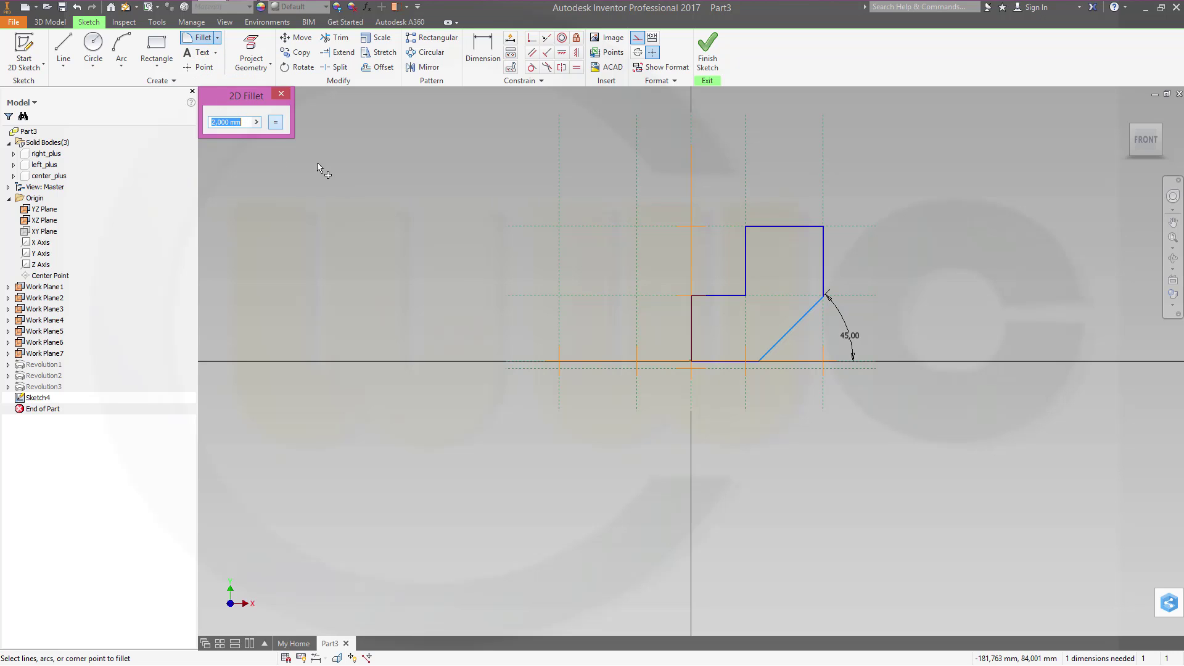
text(12)
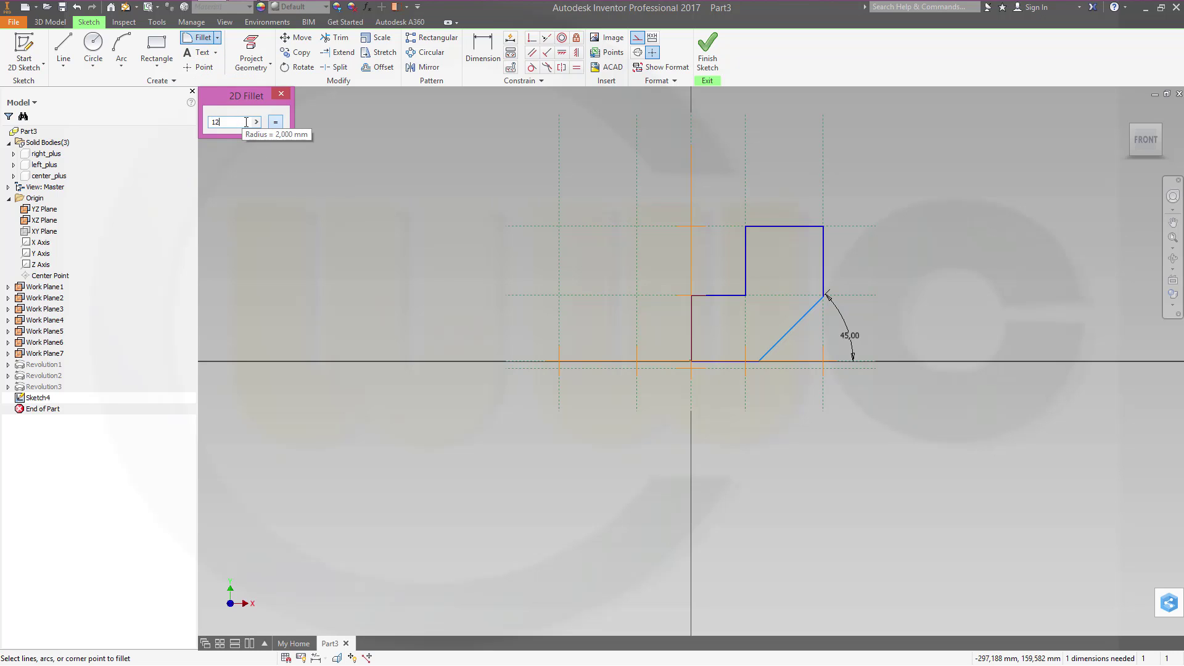
key(Escape)
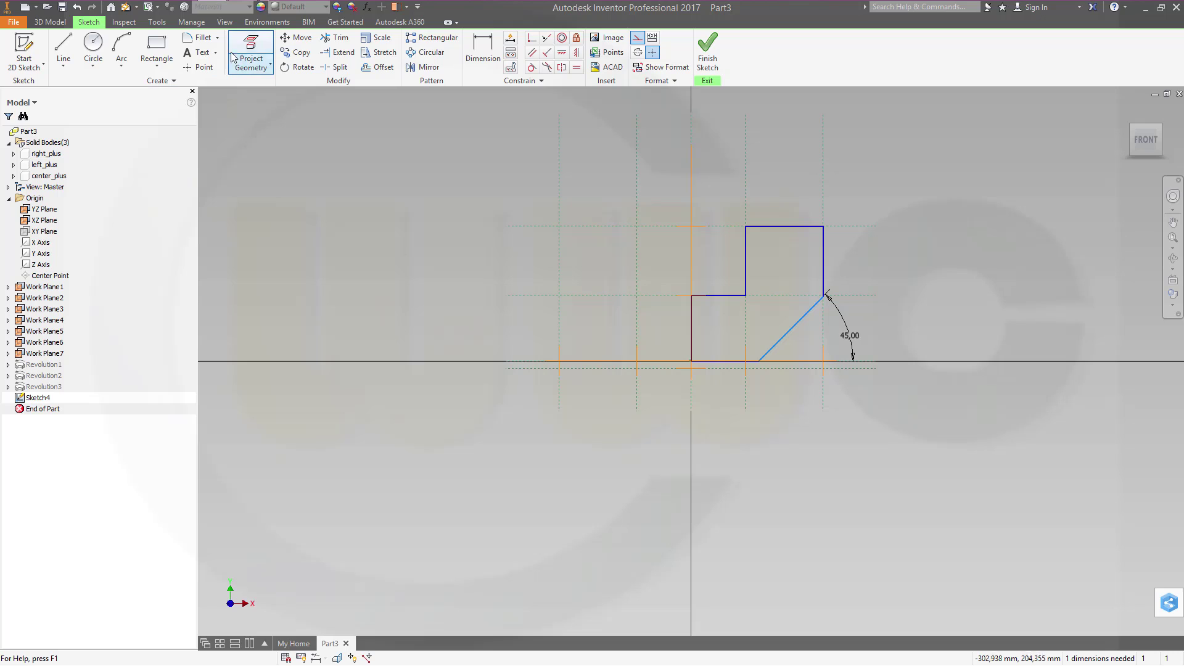
click(201, 37)
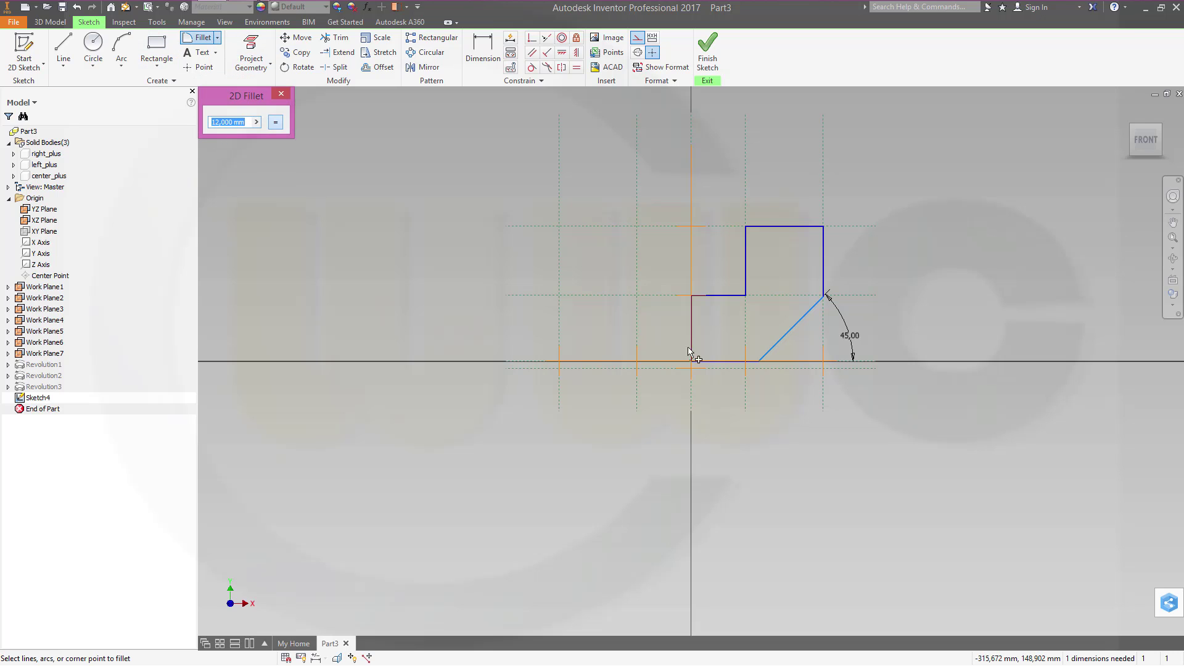
click(729, 297)
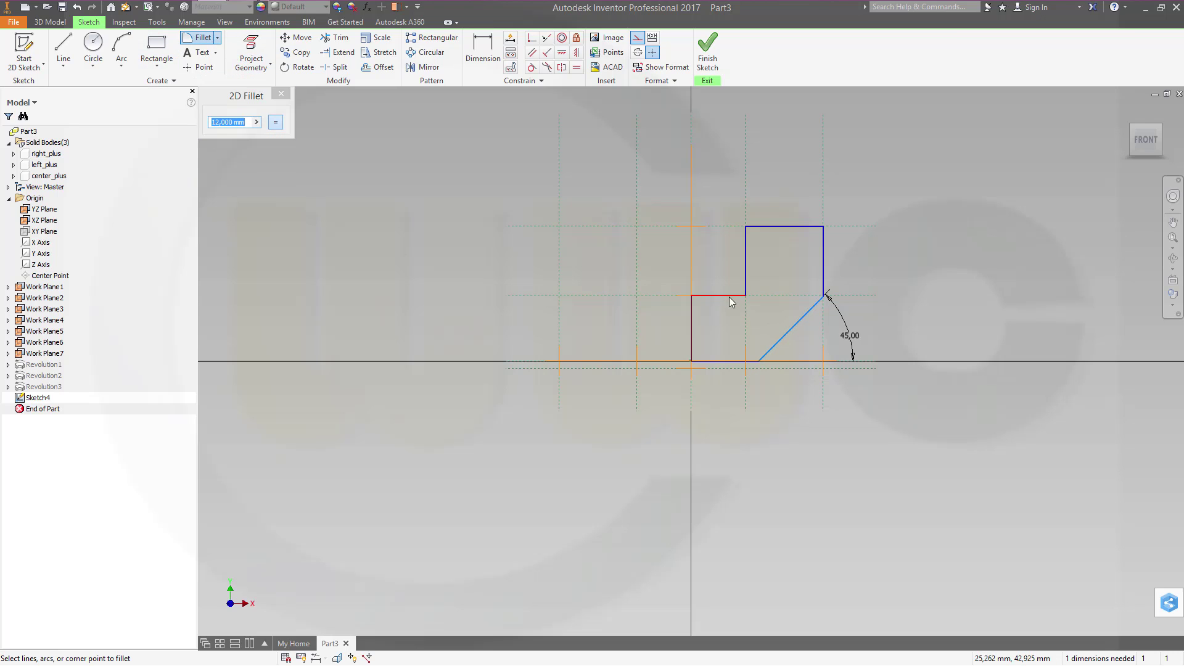
click(745, 271)
key(Escape)
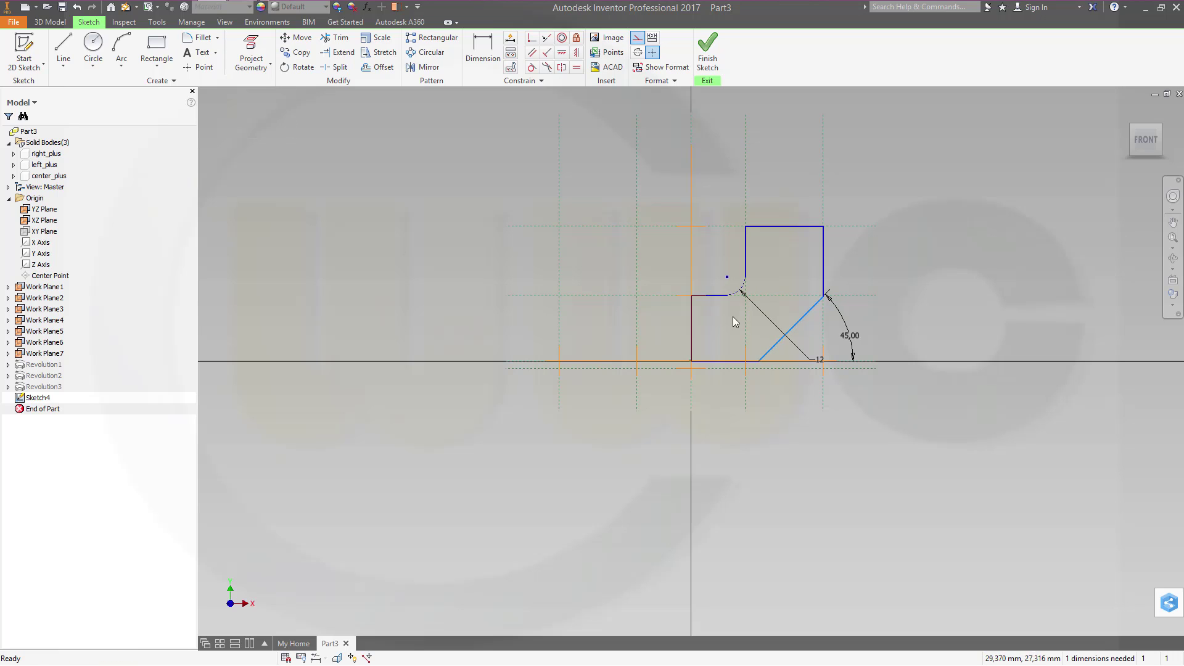
Extend the step edge and the inner vertical edge past the fillet arc to meet at a sharp corner
scroll(733, 316, down, 2)
scroll(719, 298, up, 6)
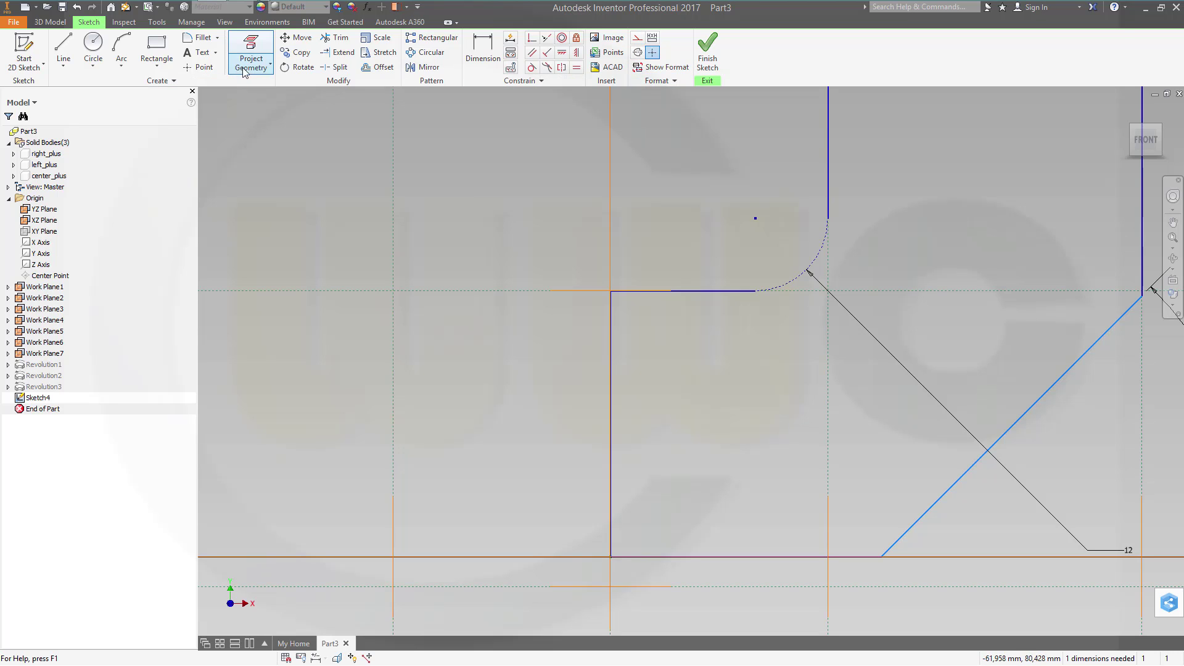
click(351, 54)
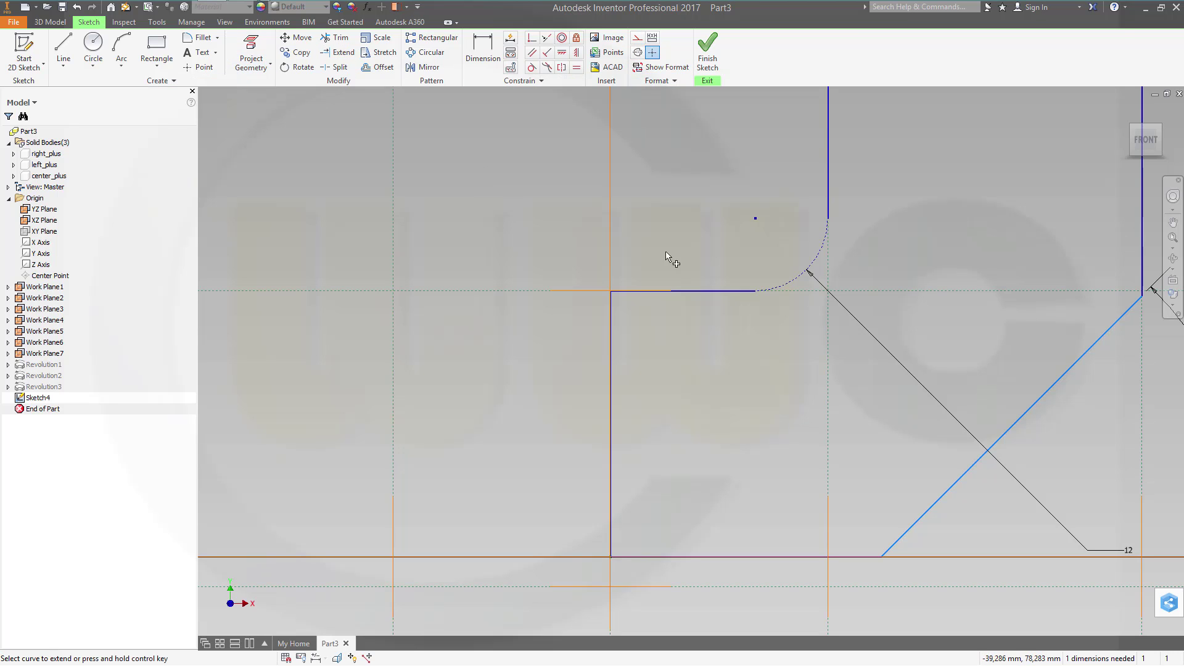
click(737, 295)
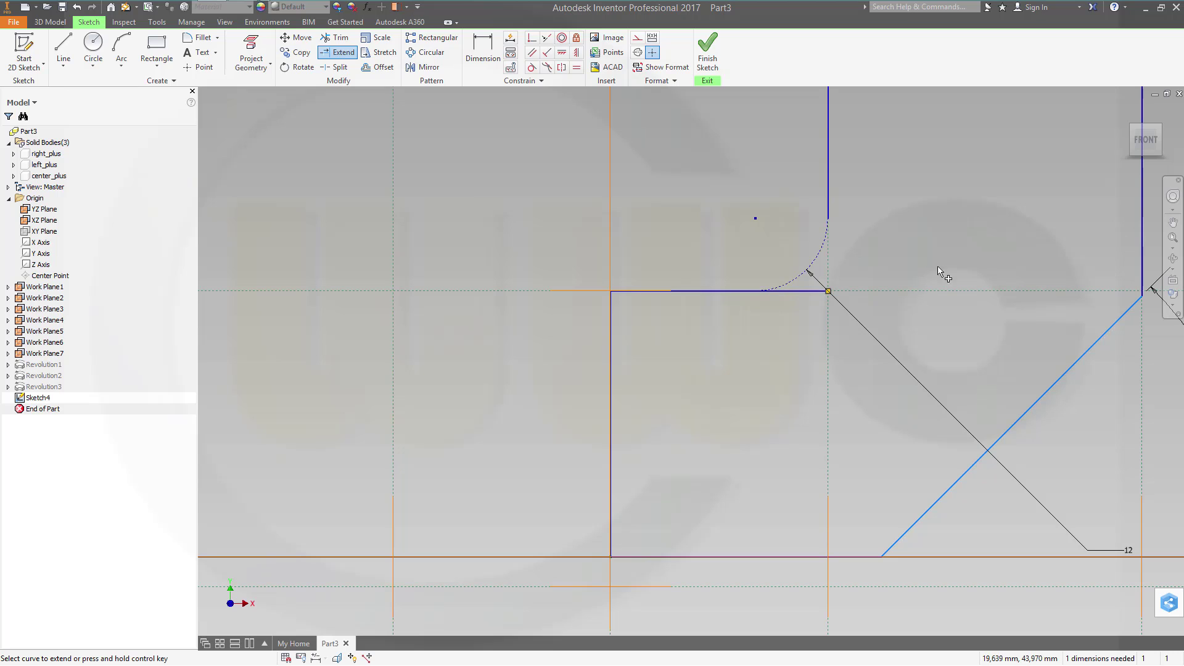
click(830, 188)
scroll(514, 120, down, 5)
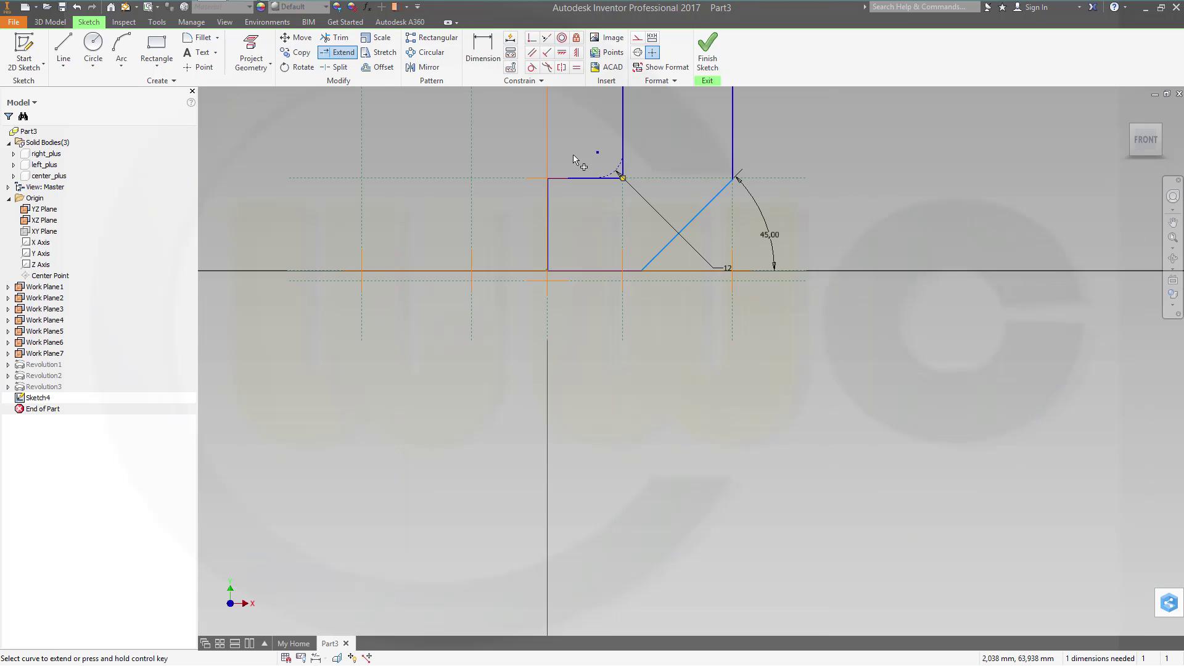
Dimension the distance from the fillet arc's centre to the sloped line as 42 mm and finish the sketch
click(482, 50)
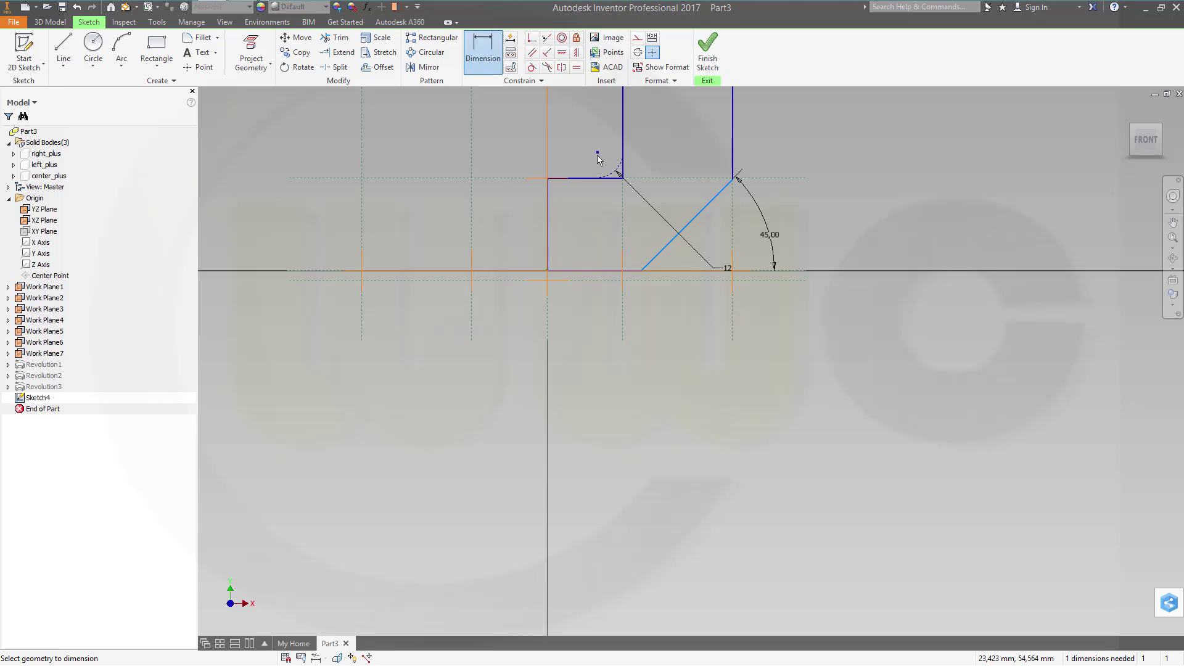
click(705, 207)
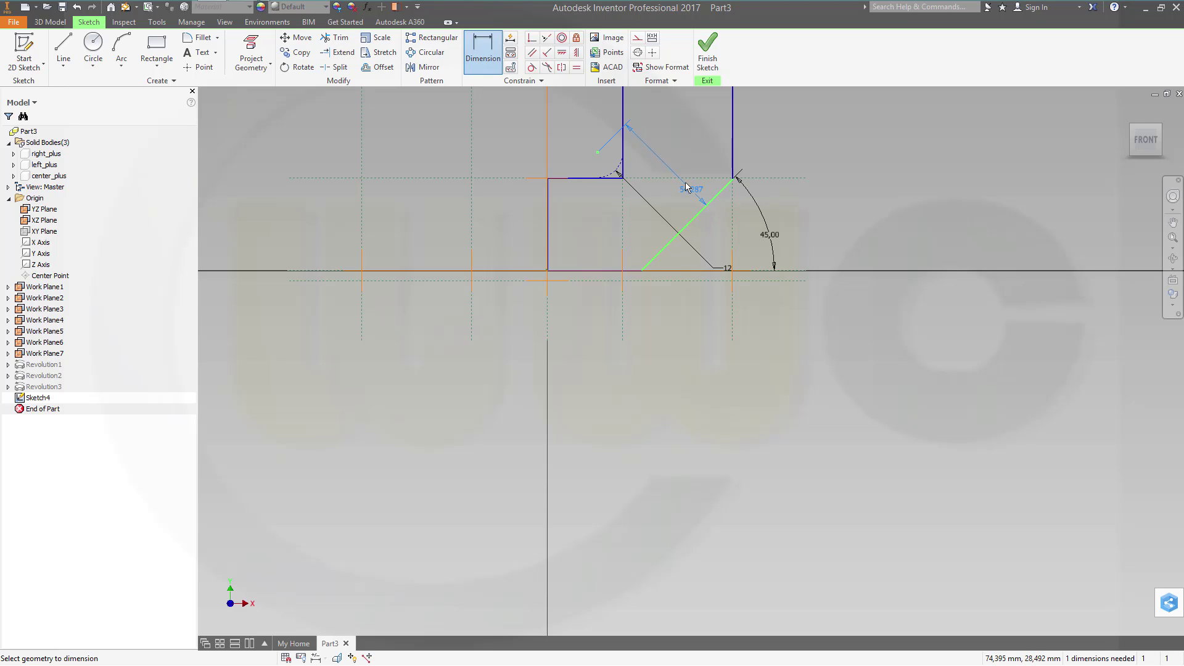
click(675, 195)
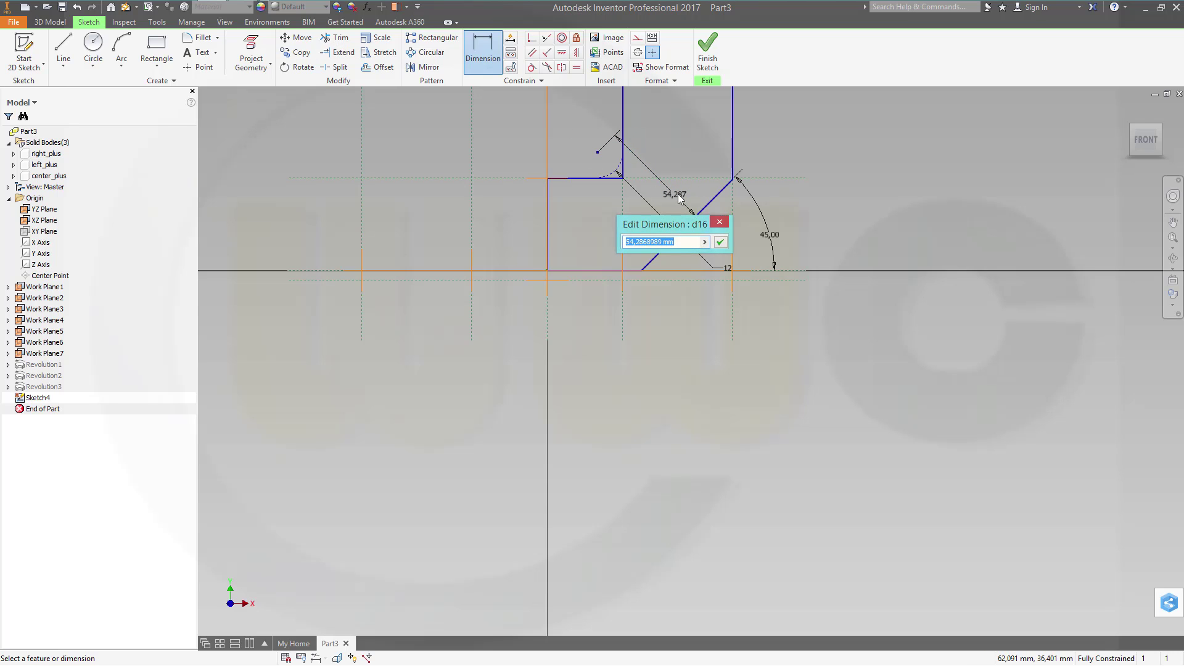
text(42)
key(Return)
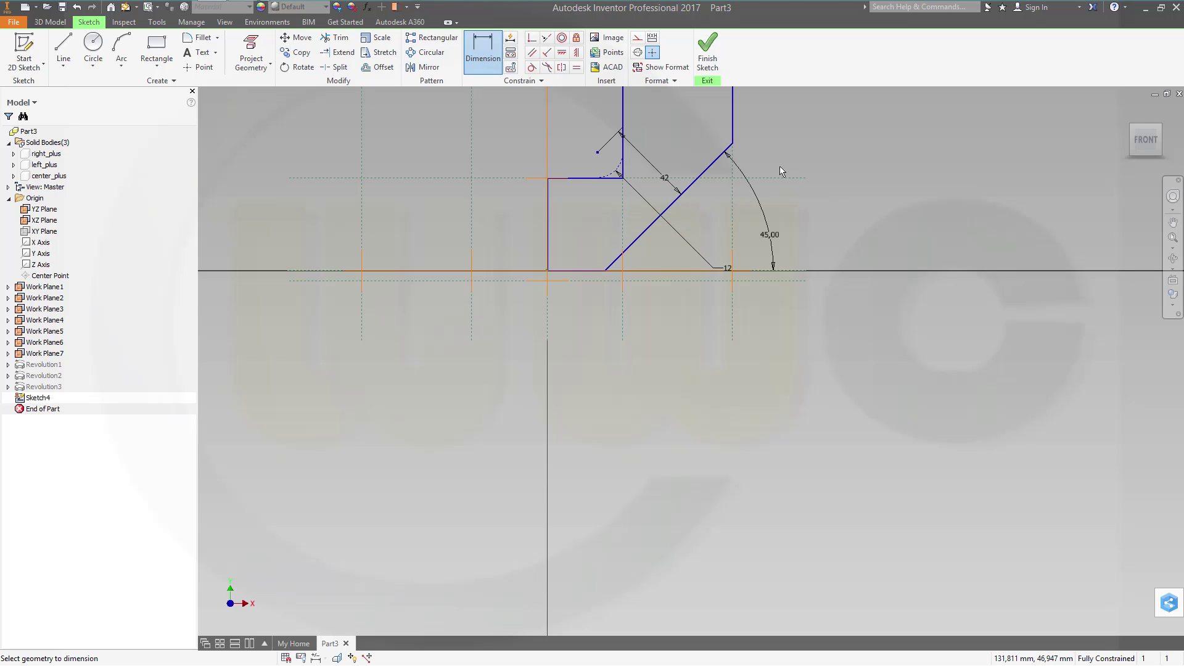
scroll(770, 181, down, 2)
click(707, 51)
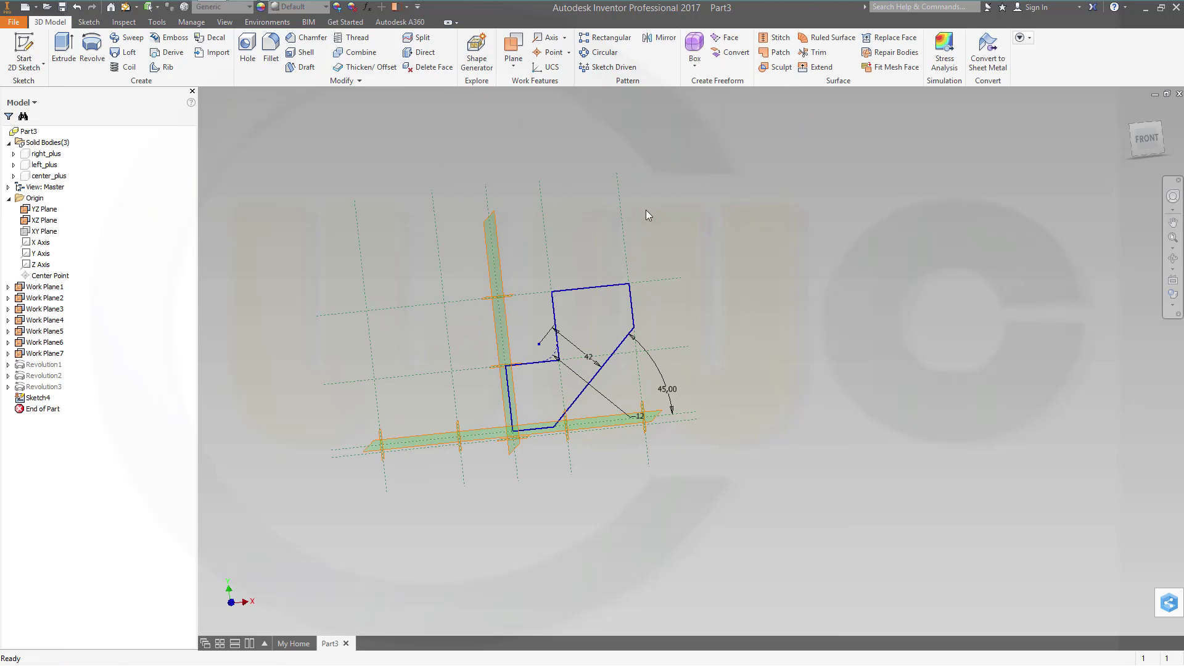
Extrude the L-shaped profile symmetrically by 50 mm as a new solid
click(62, 46)
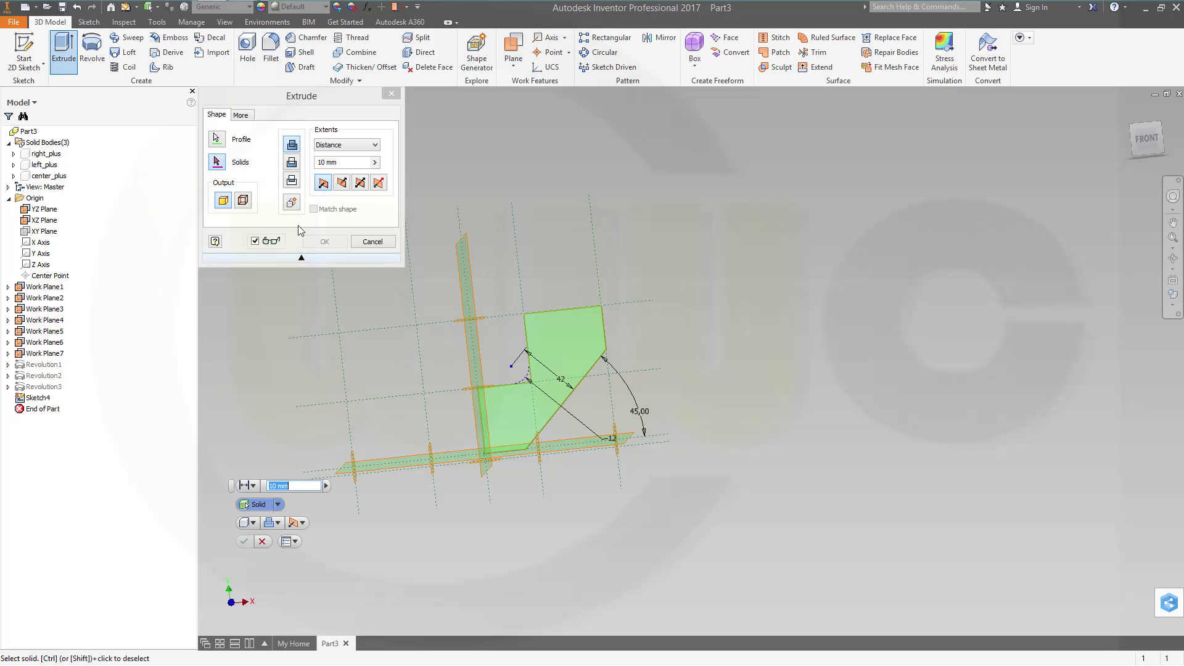
click(292, 204)
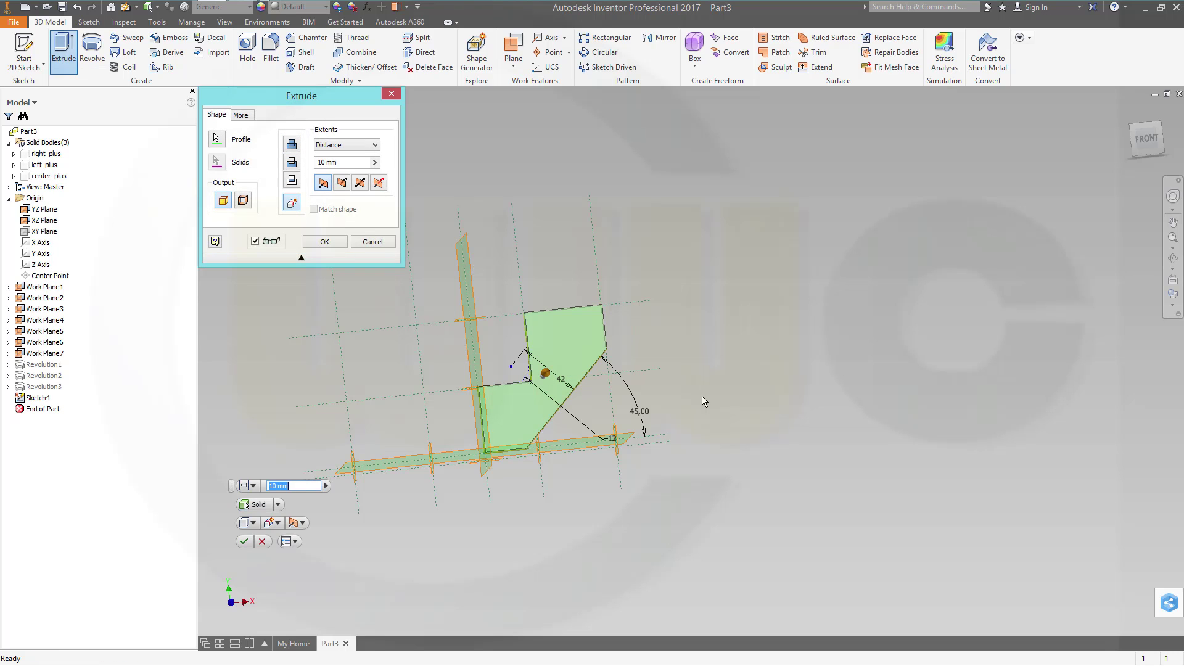
mouse_move(705, 402)
middle_down()
mouse_move(681, 405)
mouse_move(796, 351)
mouse_move(802, 336)
mouse_move(715, 369)
middle_up()
click(362, 185)
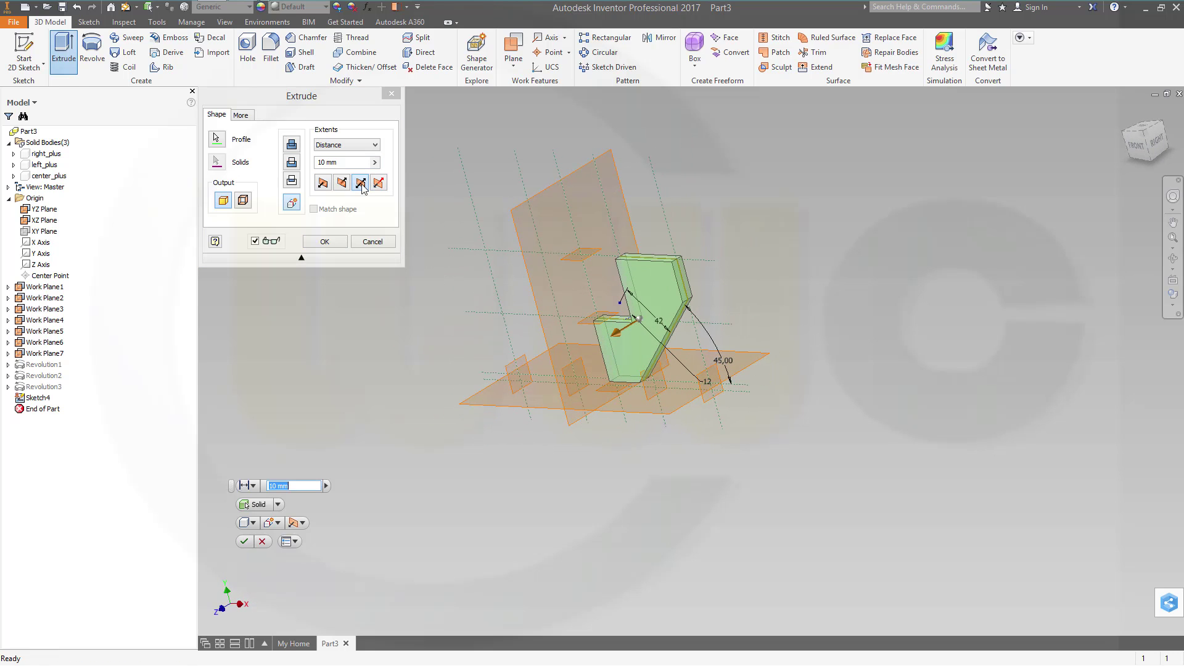
click(345, 162)
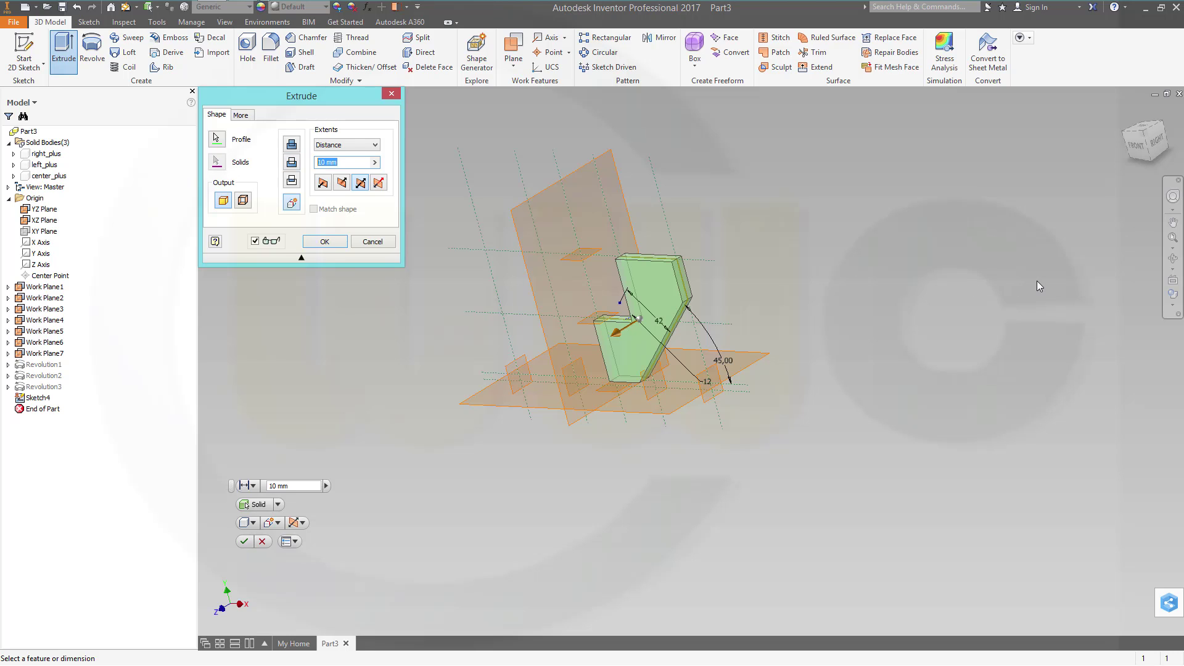
text(50)
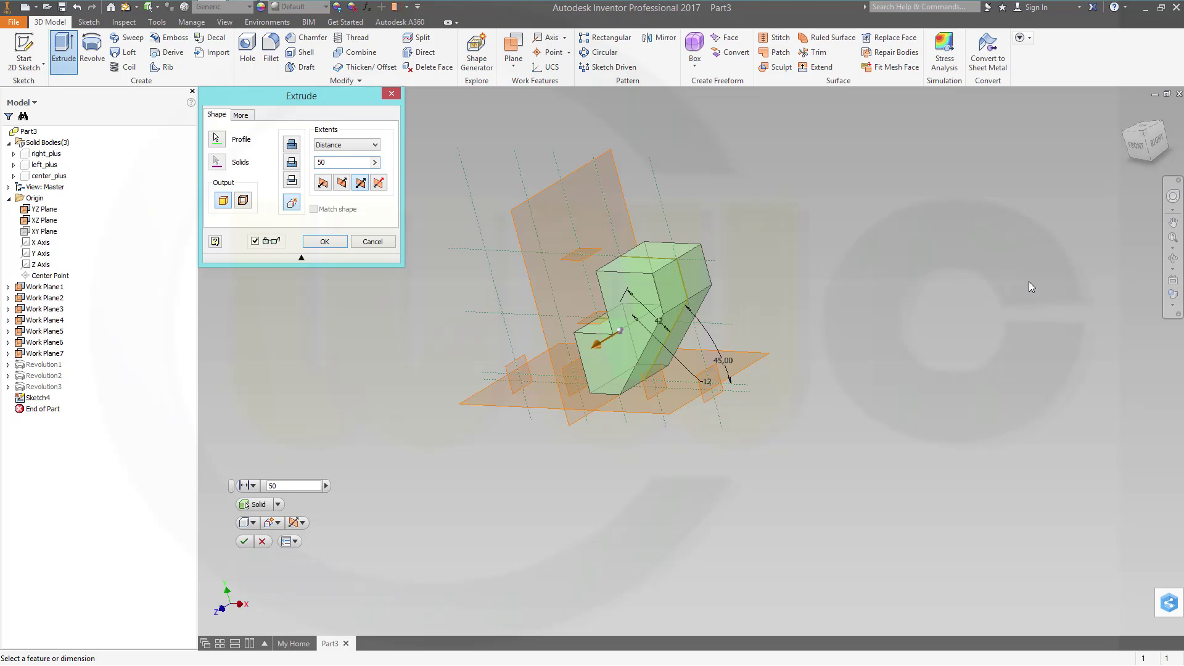
key(Return)
click(321, 241)
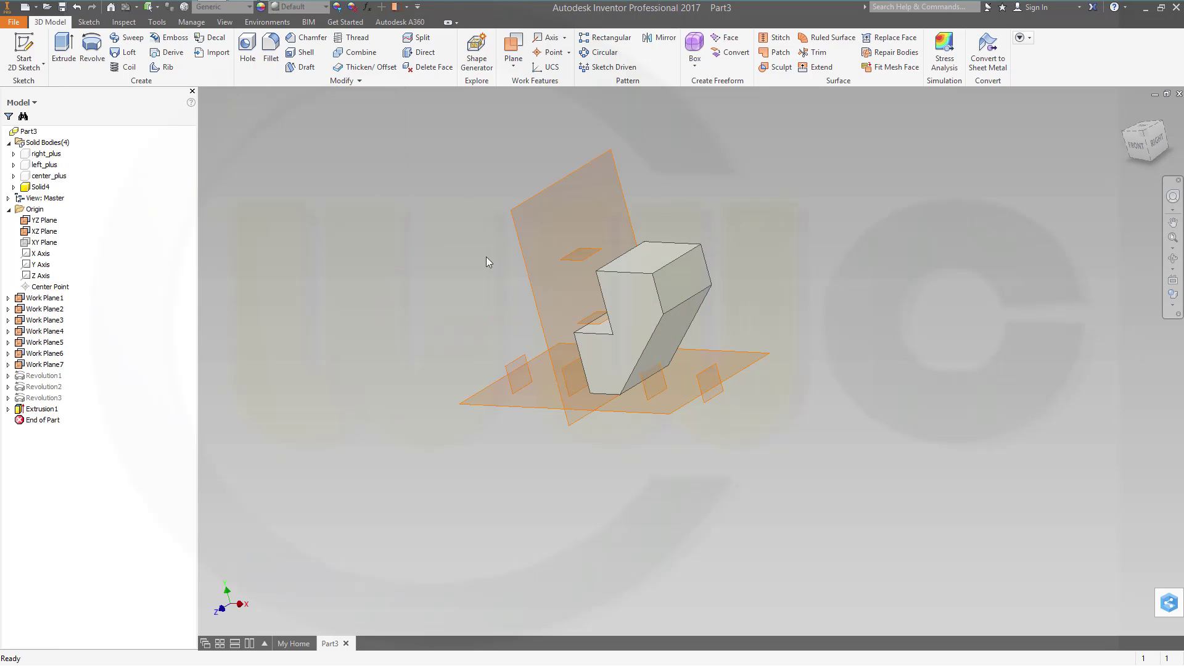
shift+middle_drag(408, 293, 465, 293)
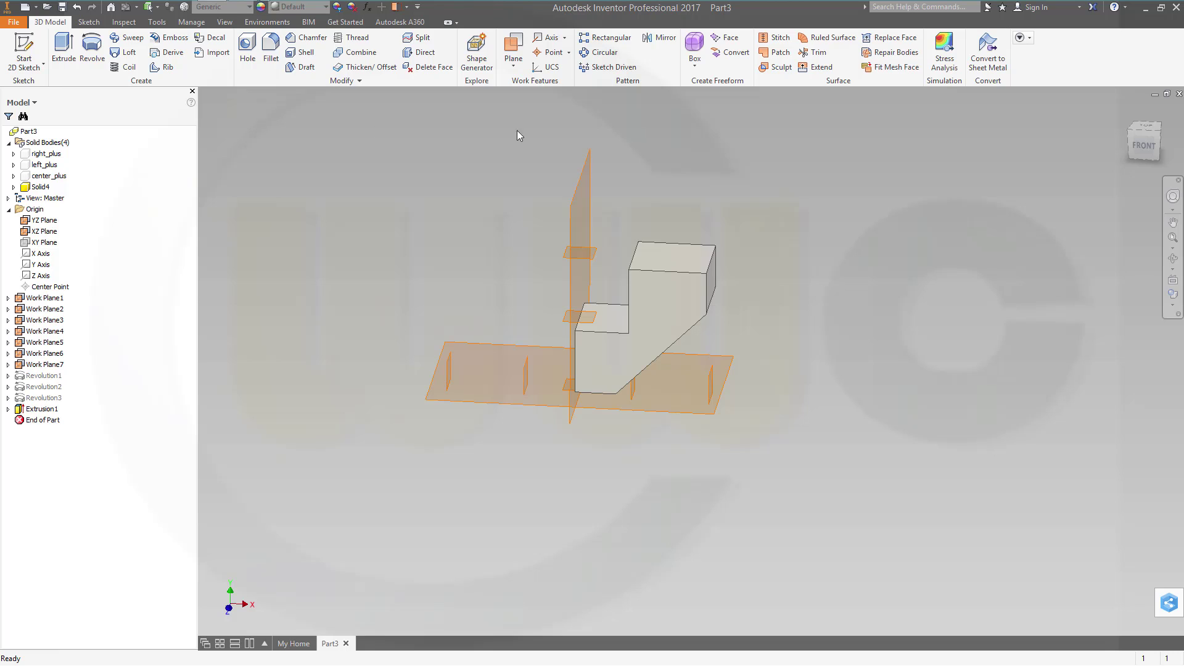
click(664, 41)
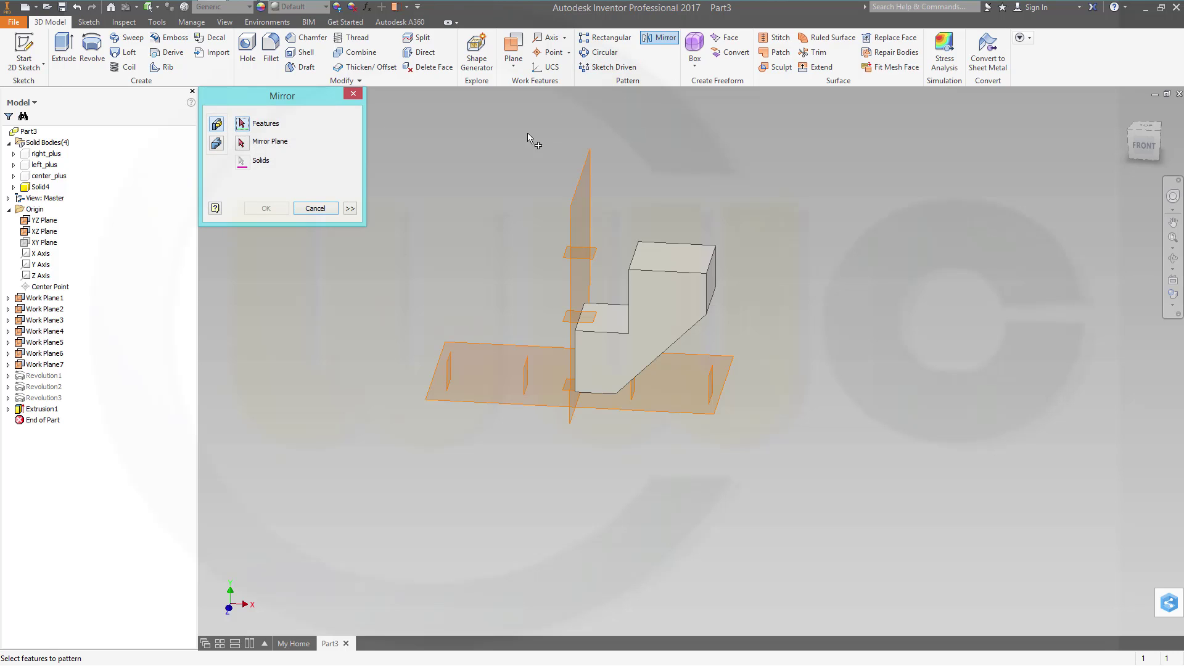
click(217, 144)
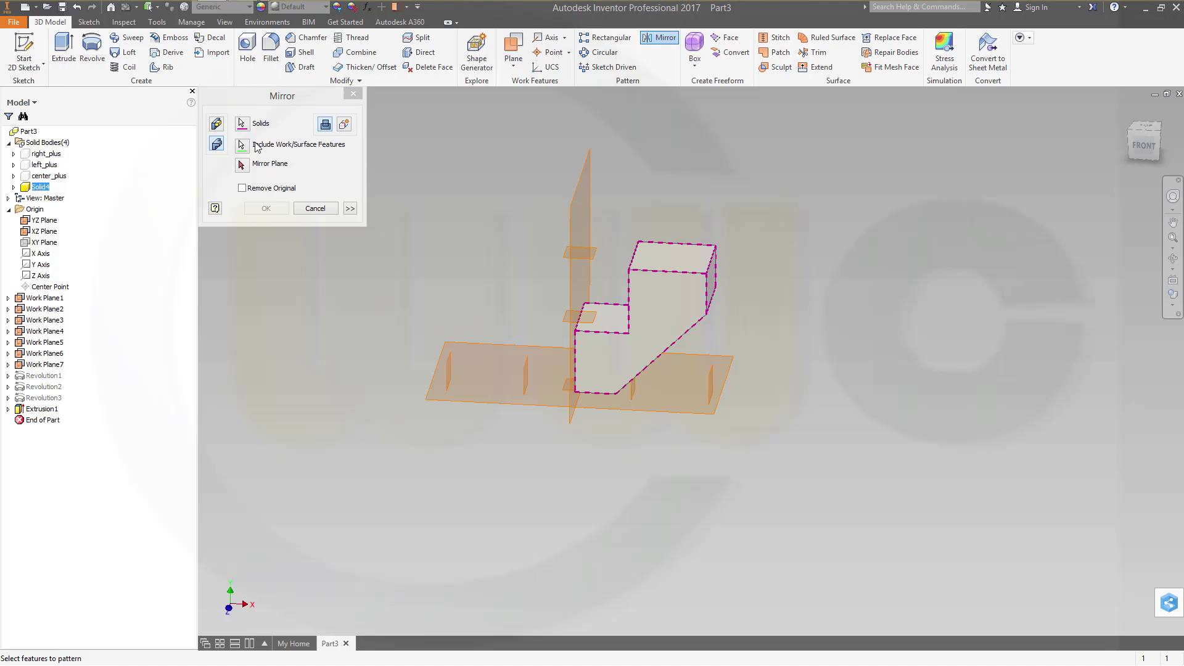
click(242, 165)
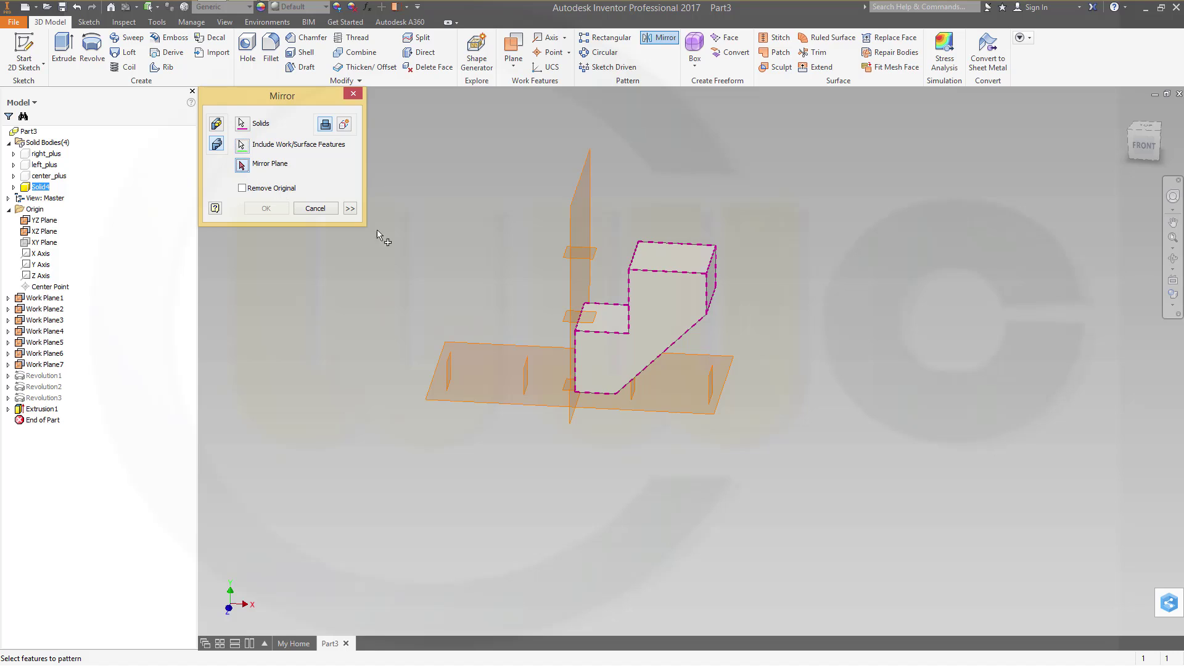
click(573, 233)
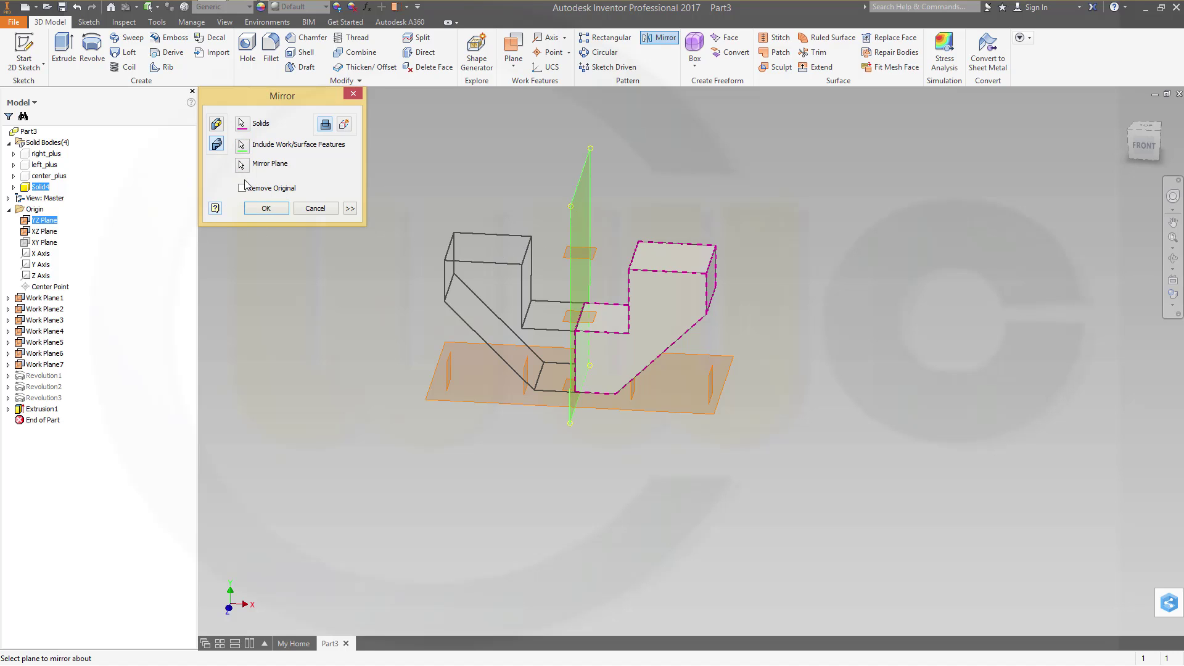
click(315, 209)
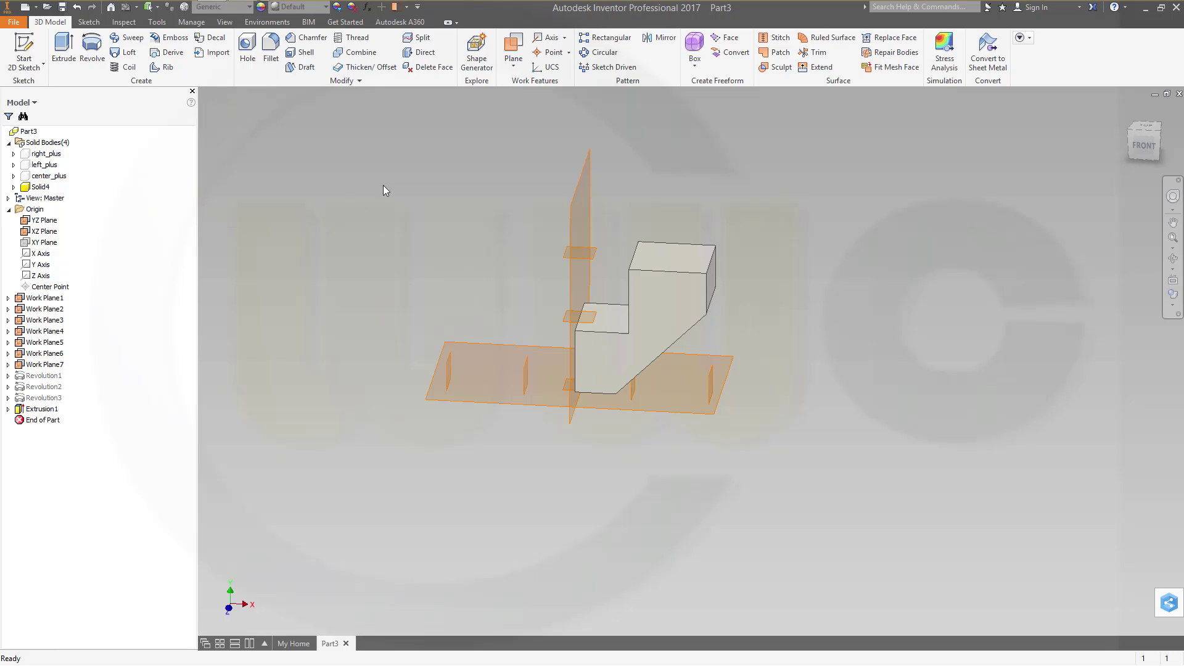
Mirror the L-shaped extrusion about the YZ plane to form a symmetrical U-shaped body
click(660, 38)
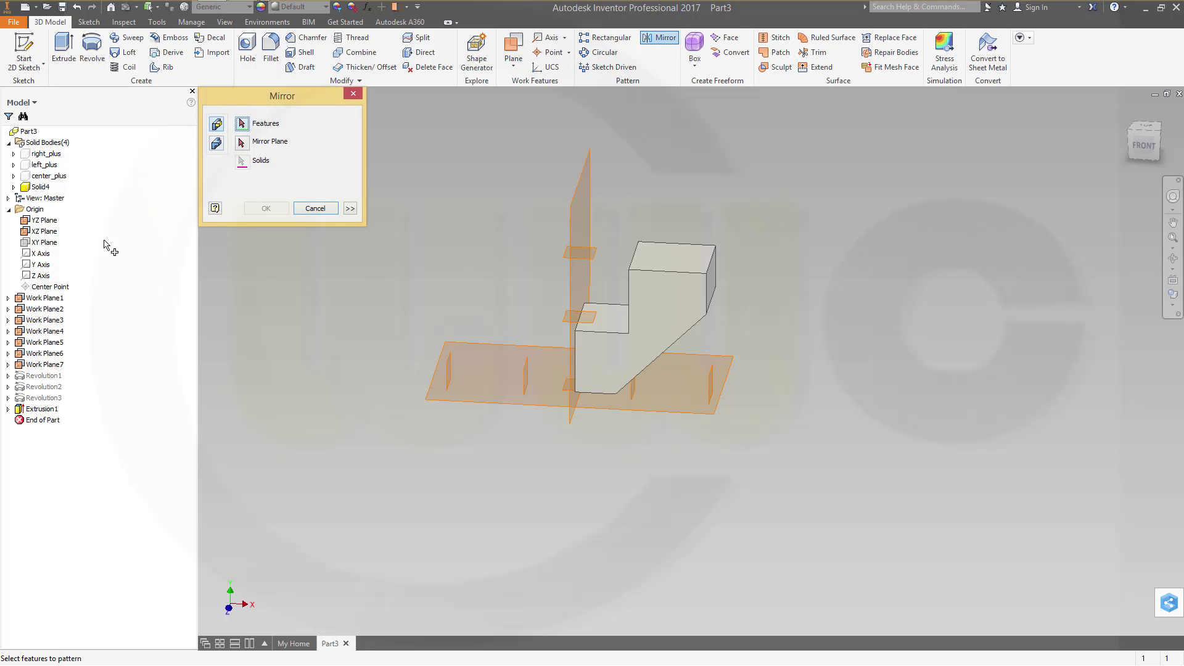
click(43, 409)
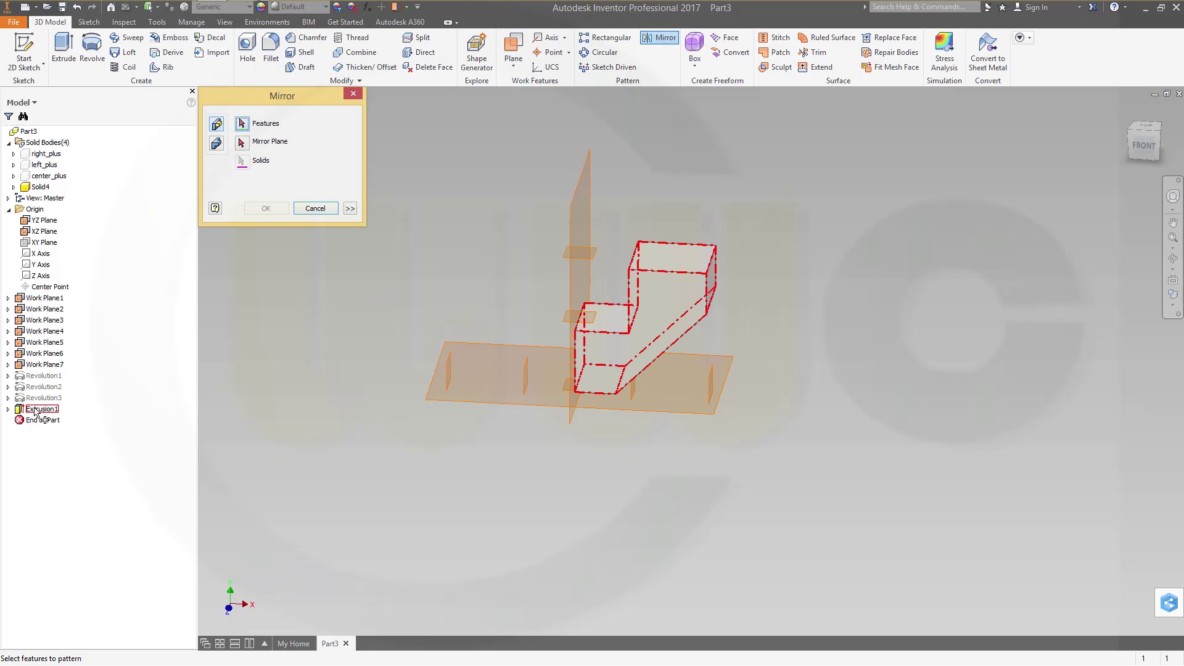
click(243, 148)
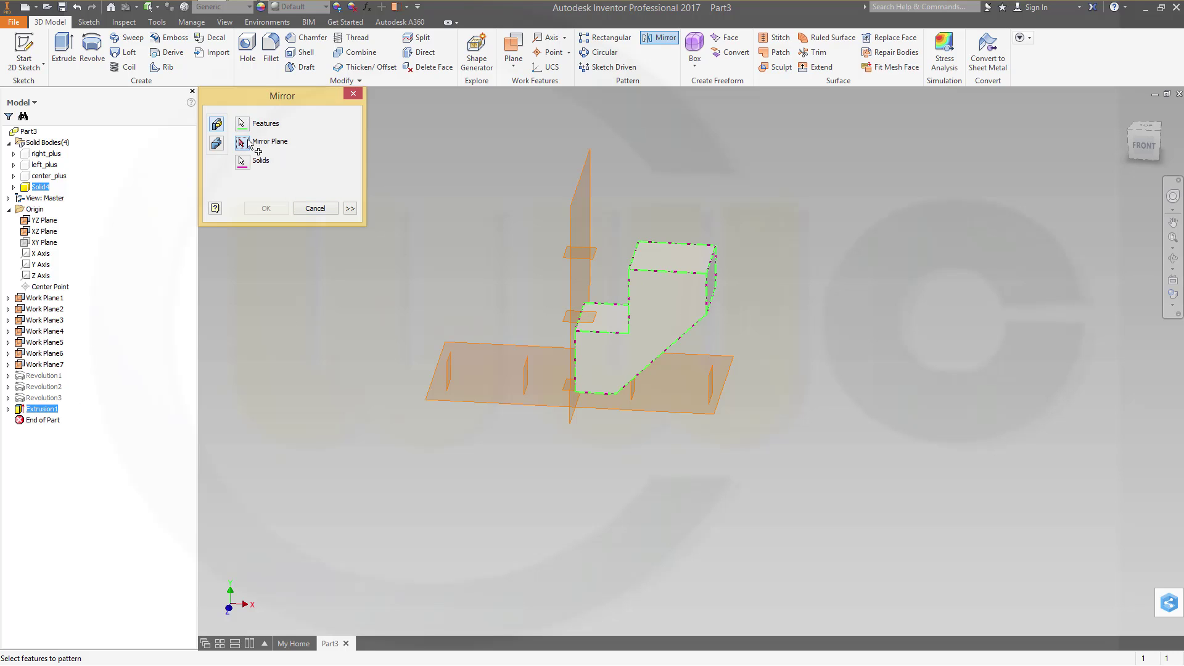
click(571, 240)
click(266, 207)
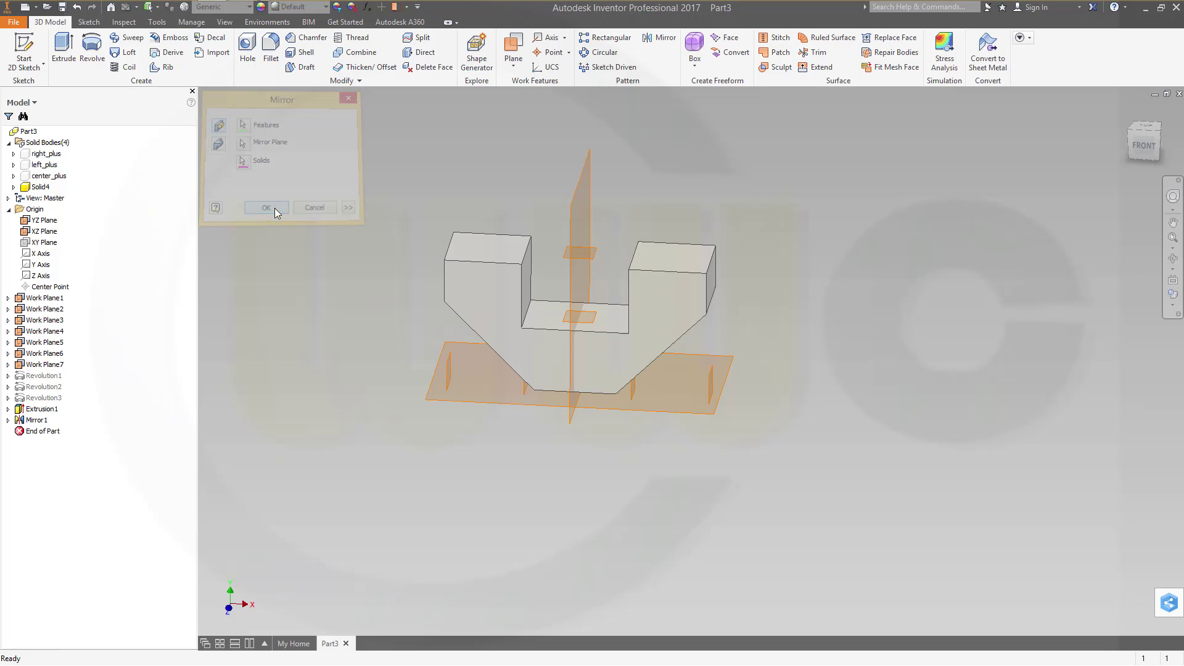
Rename the mirrored solid body as stiffener
right_click(39, 188)
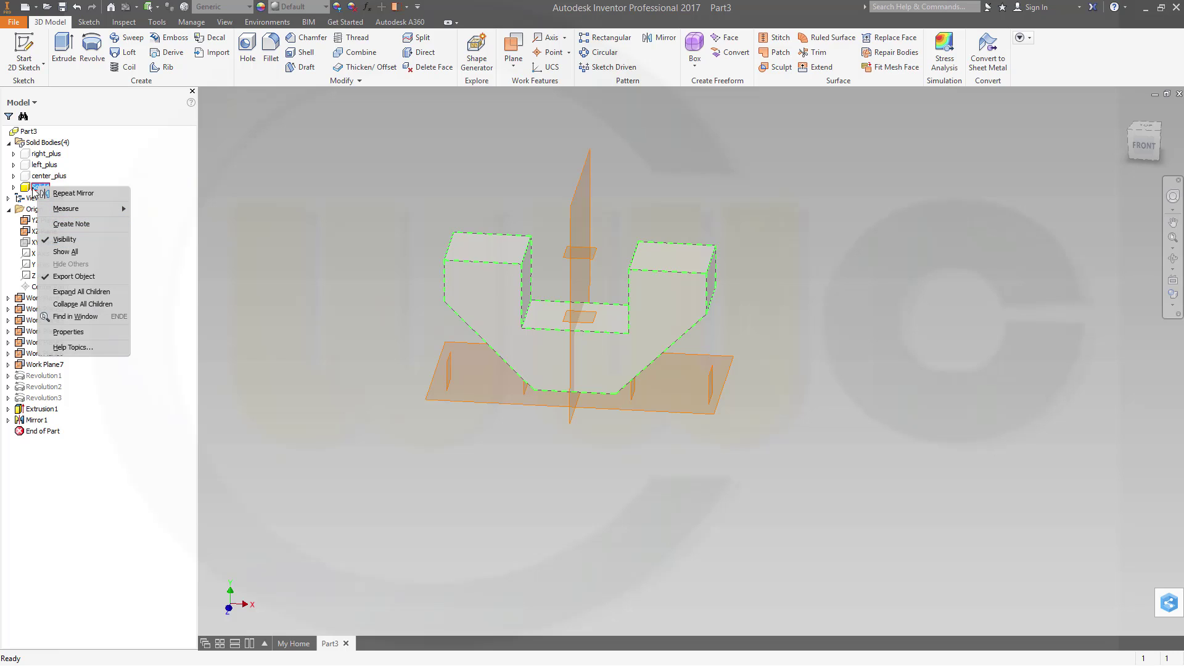
click(38, 187)
click(38, 187)
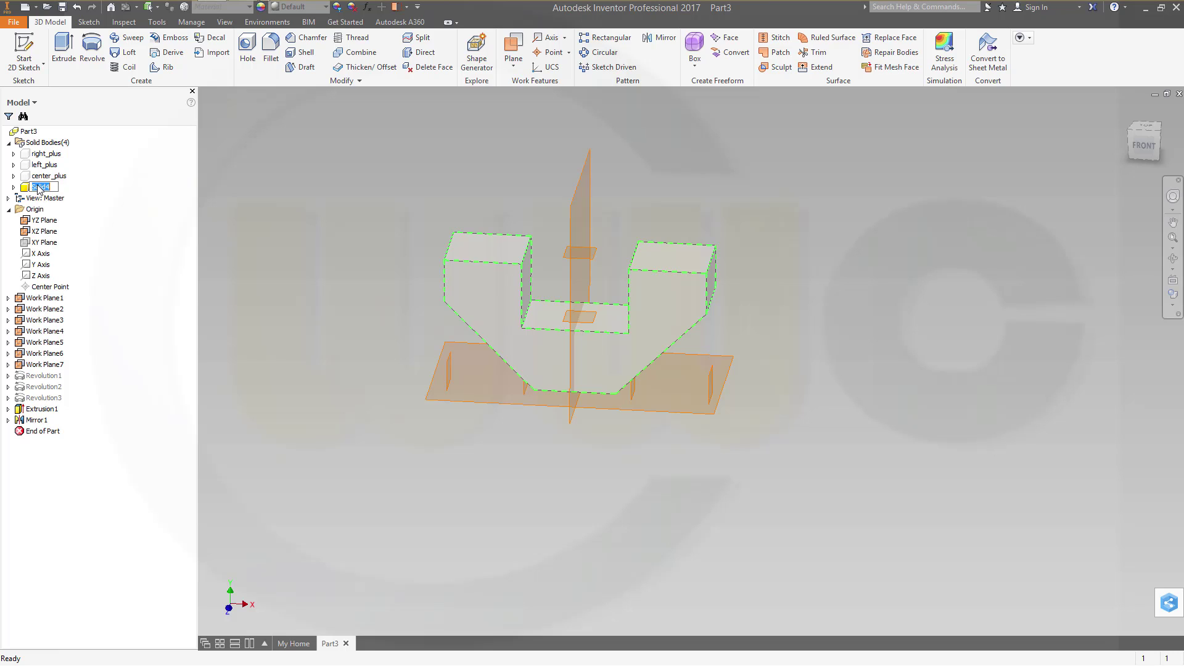
text(stiffener)
key(Return)
click(261, 205)
Turn on the visibility of the right_plus, left_plus and center_plus bodies
click(46, 154)
shift+click(49, 177)
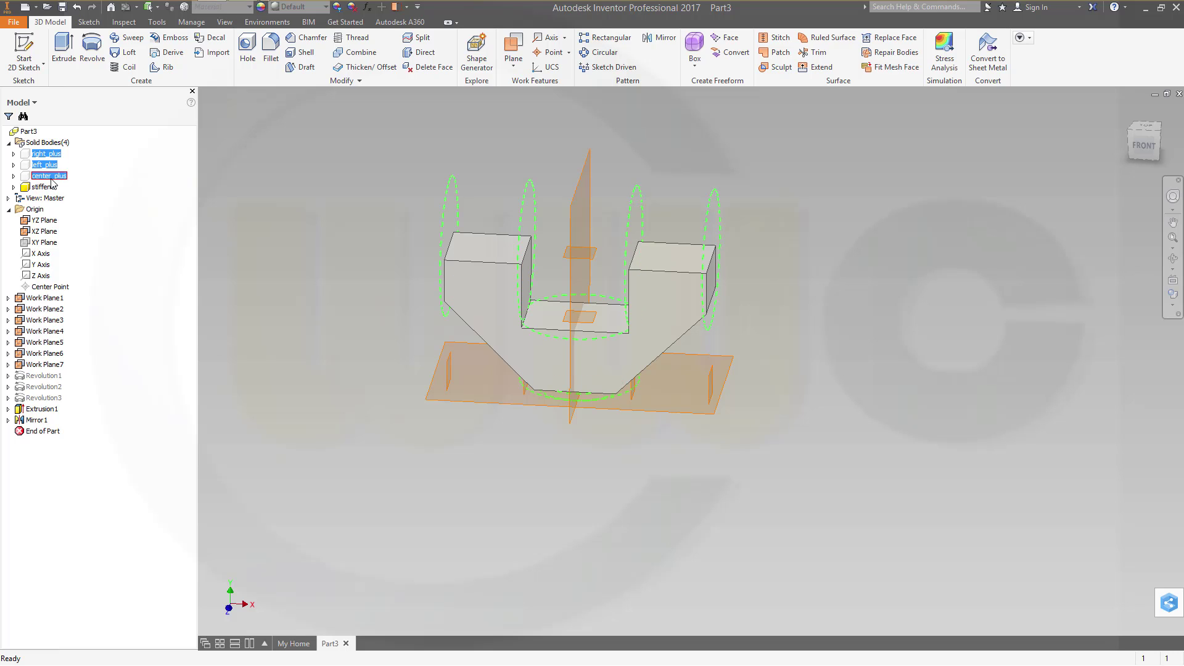
right_click(50, 177)
click(77, 230)
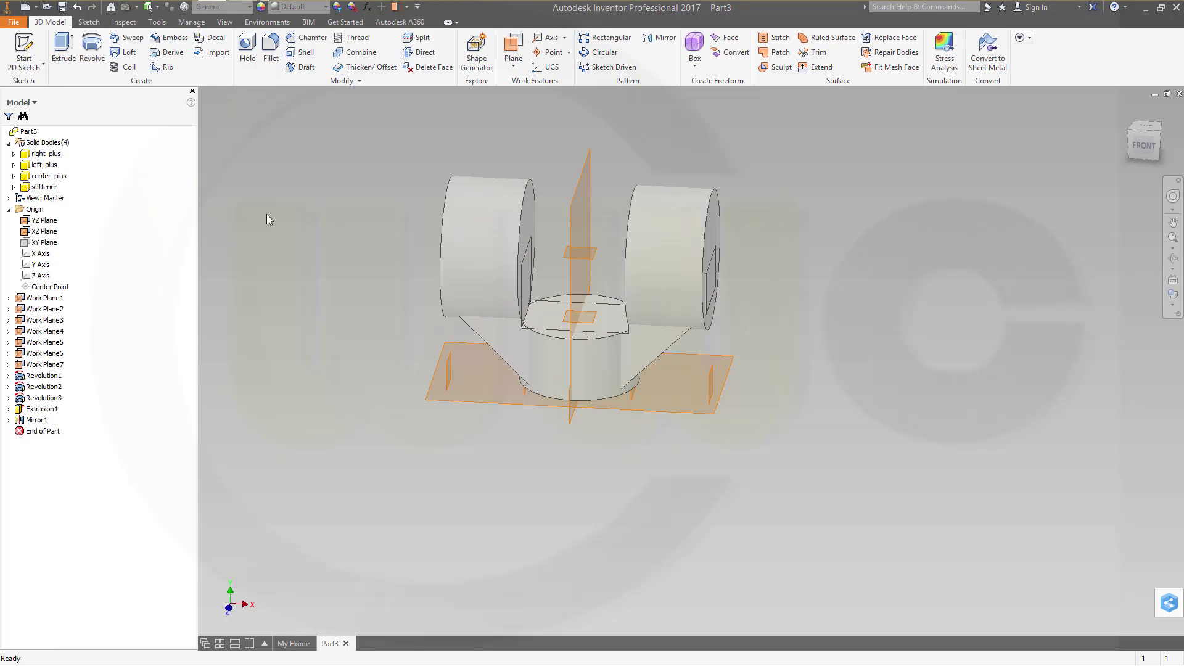
mouse_move(311, 229)
shift+middle_down()
mouse_move(325, 222)
mouse_move(317, 232)
shift+middle_up()
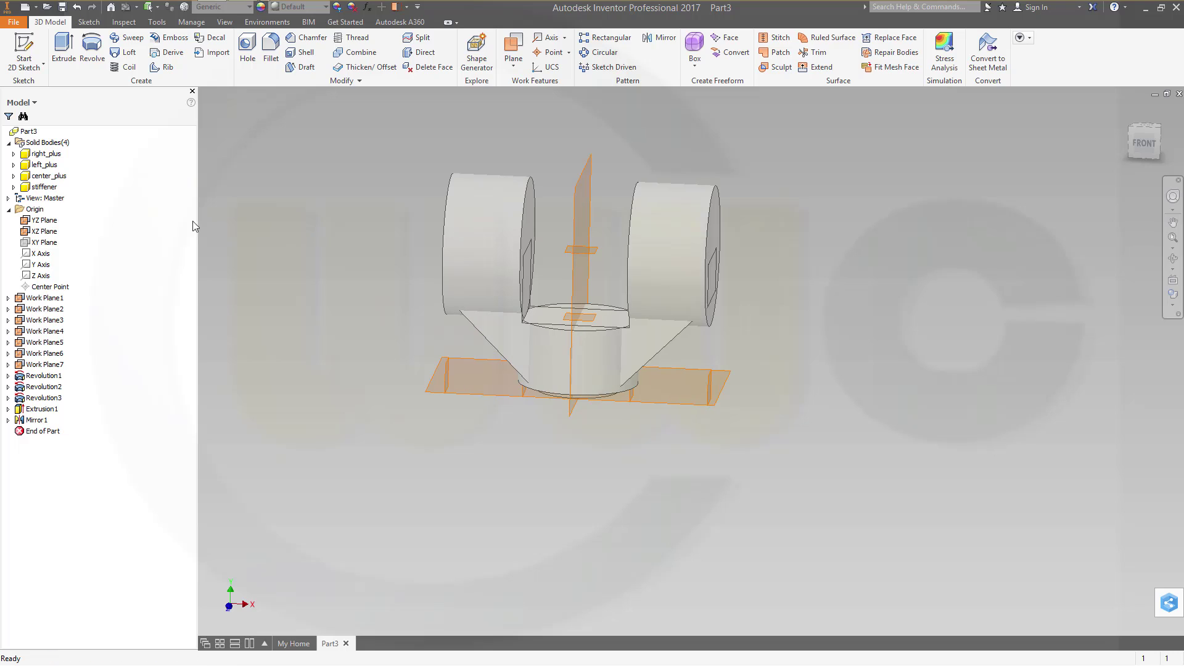
Hide all user work planes through the object visibility settings
click(410, 10)
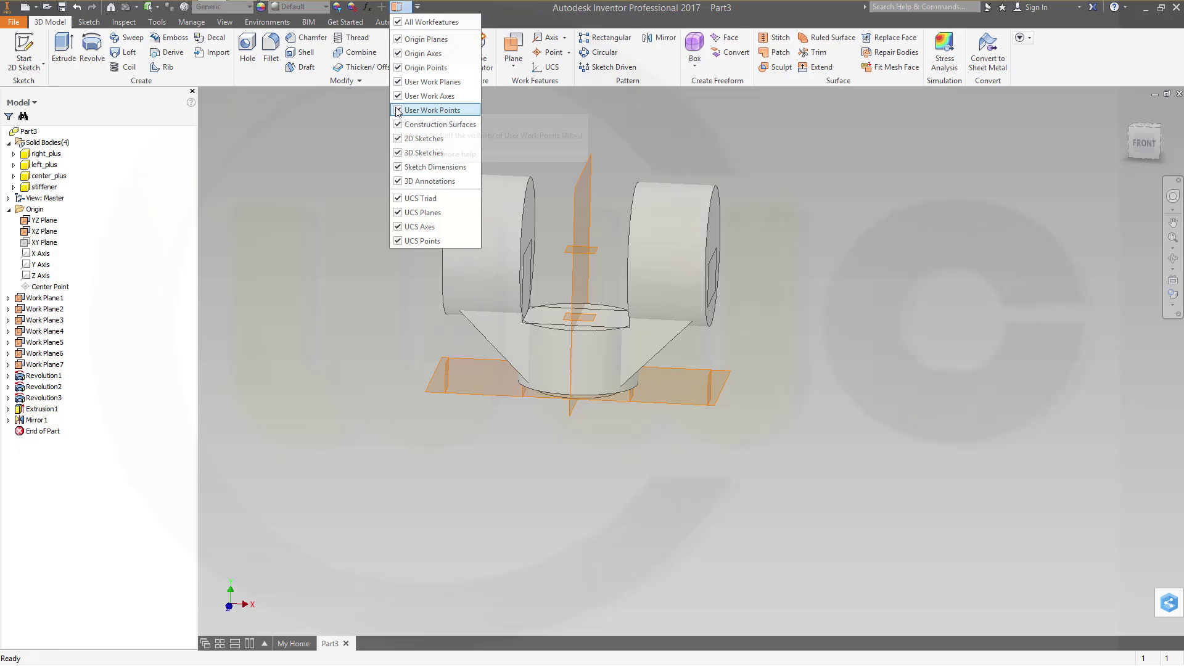
click(428, 81)
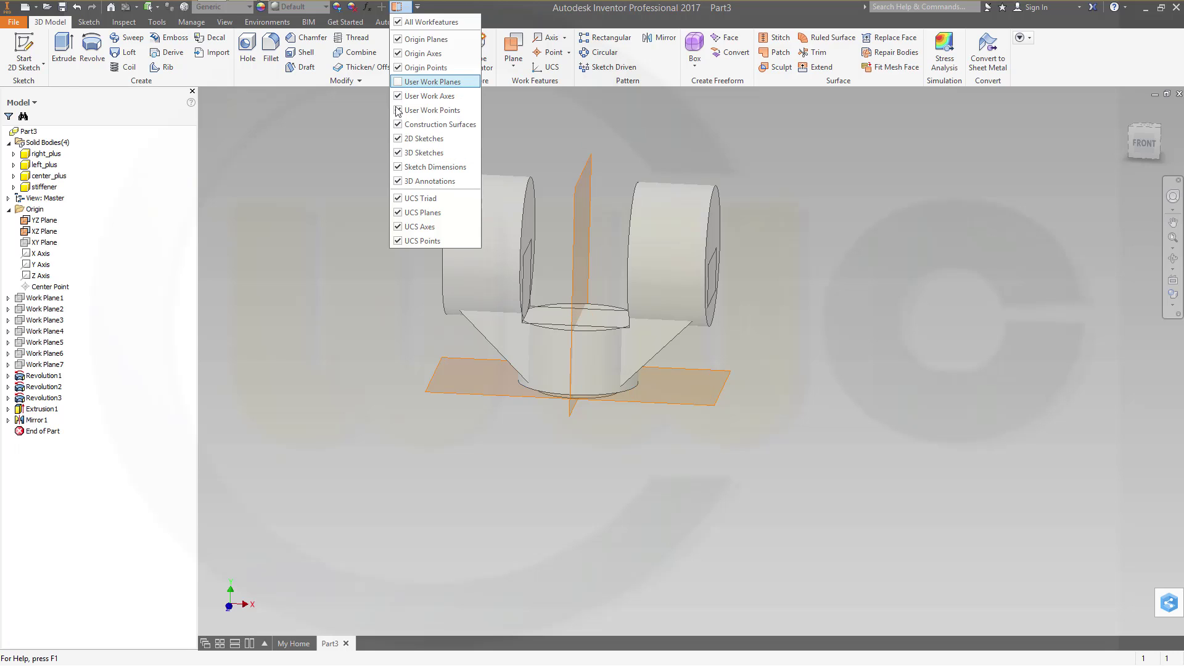
click(322, 338)
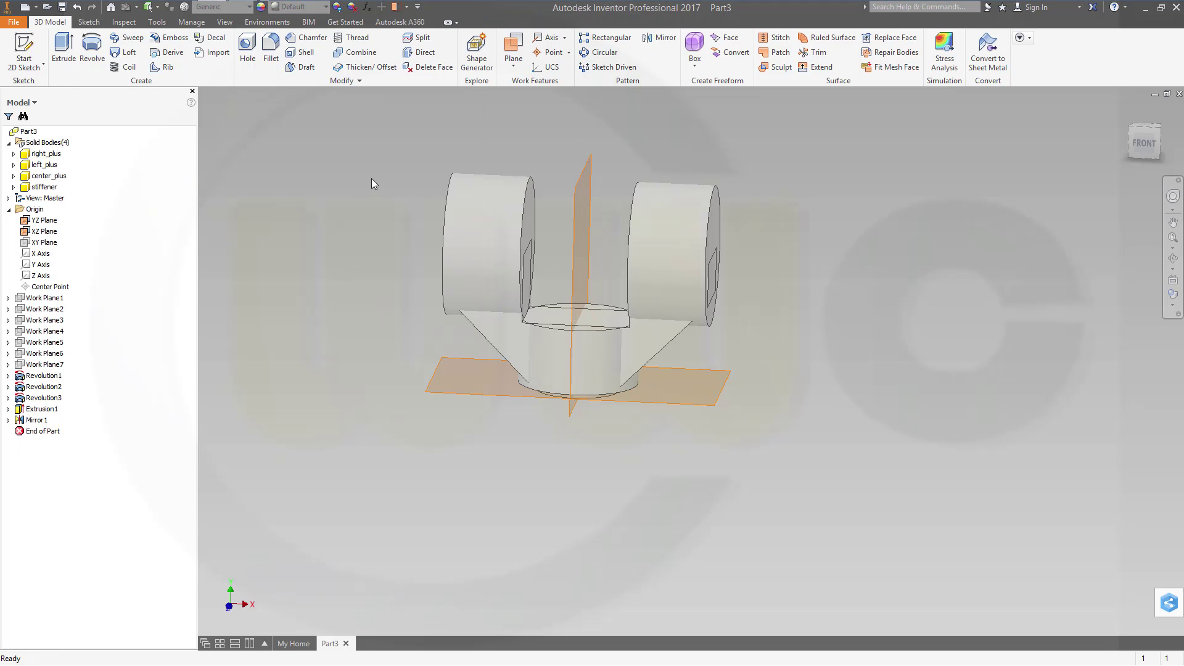
click(54, 198)
Apply separate 6 mm fillets to the inner circular edges of right_plus and left_plus and the upper circular edge of center_plus
click(271, 50)
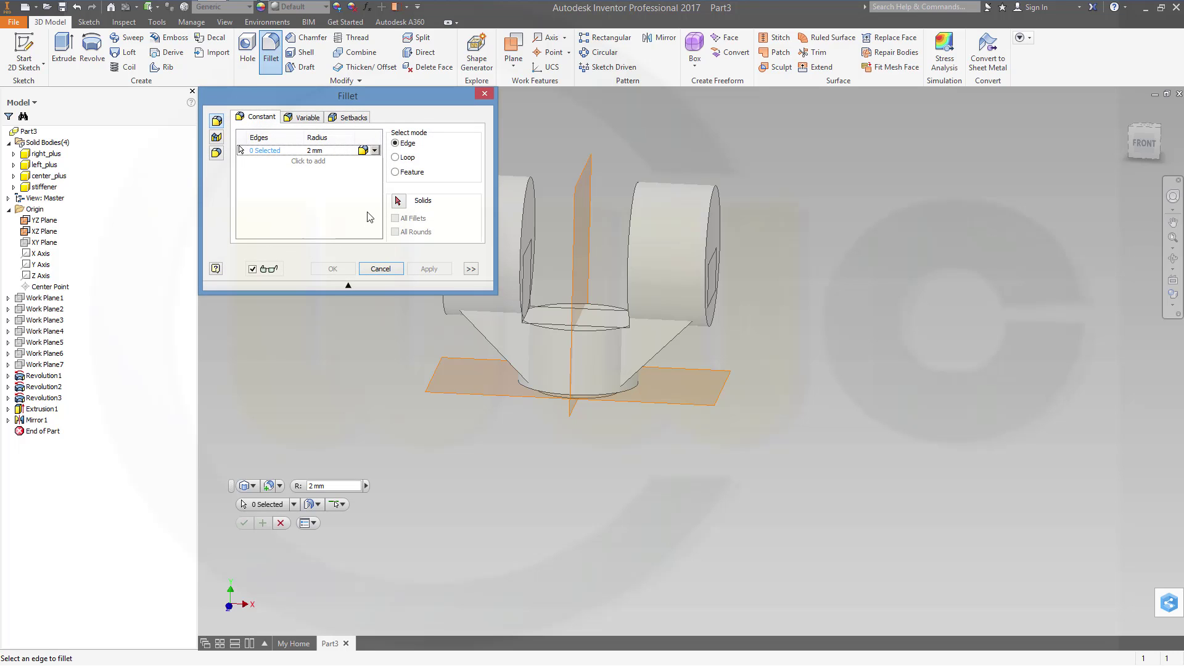
click(335, 153)
text(6)
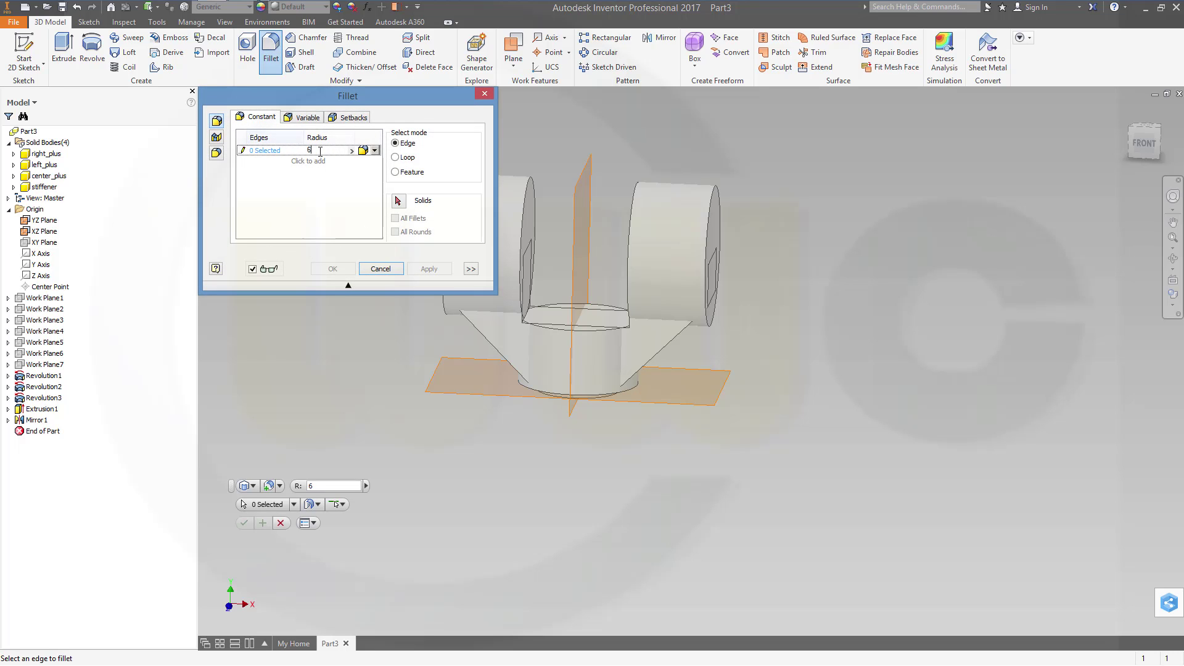
click(627, 254)
click(430, 271)
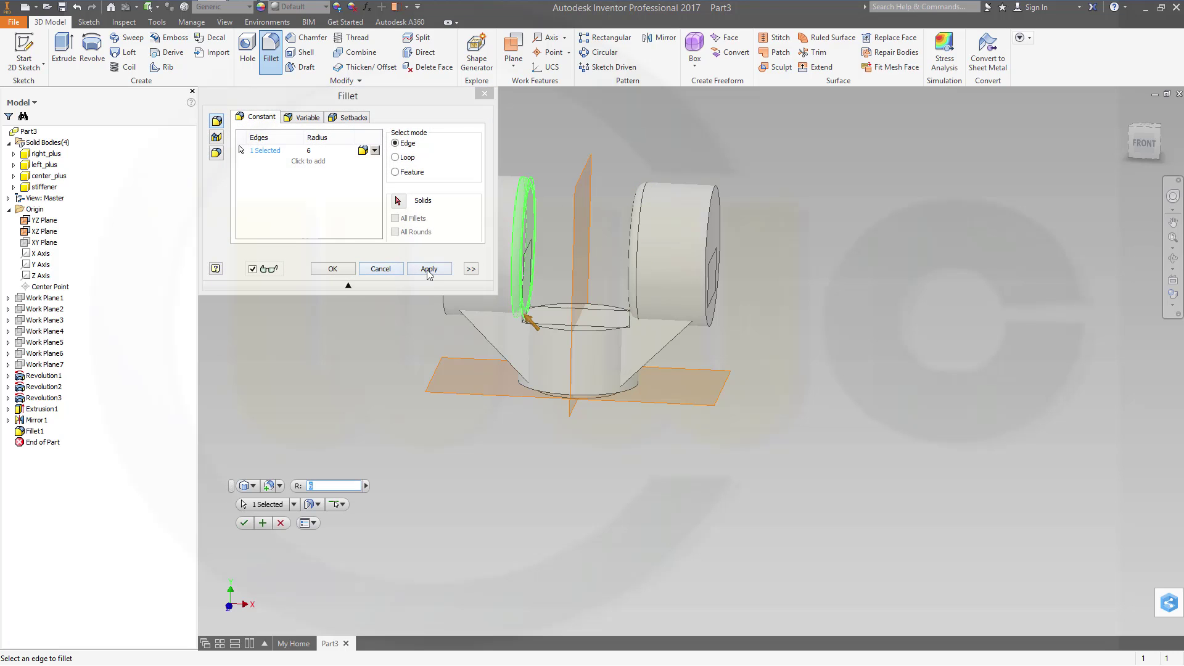
click(429, 269)
click(554, 333)
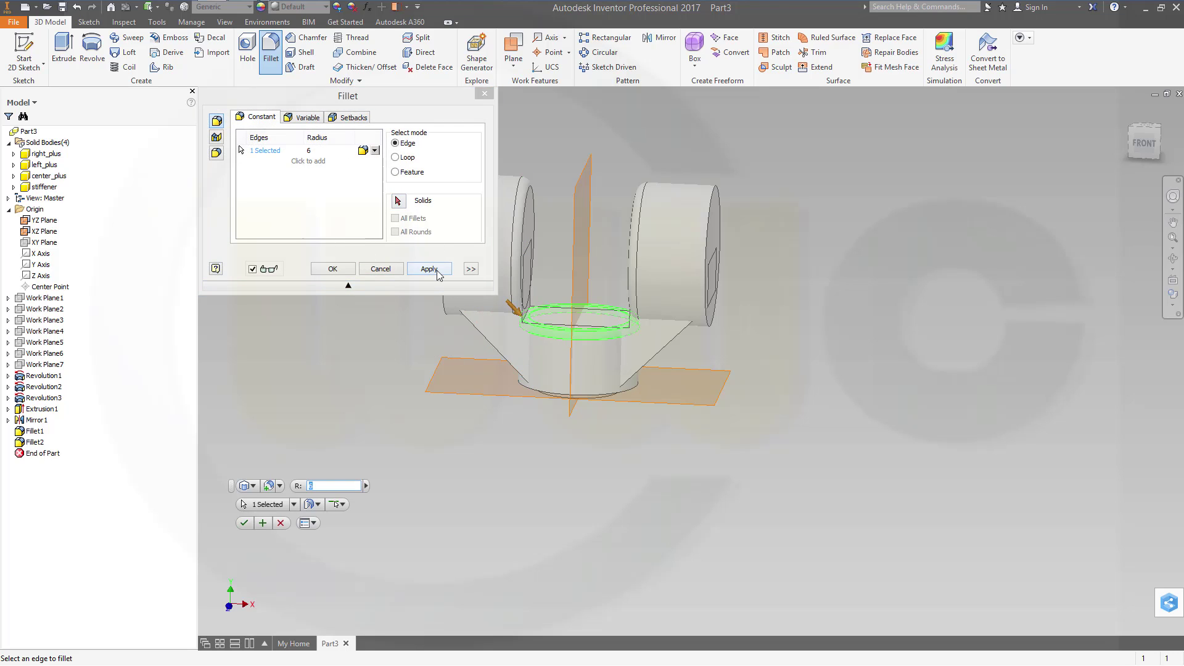
click(437, 271)
Leave the Fillet command and hide the right_plus, left_plus and center_plus bodies, keeping only stiffener shown
scroll(592, 364, down, 3)
scroll(606, 287, up, 4)
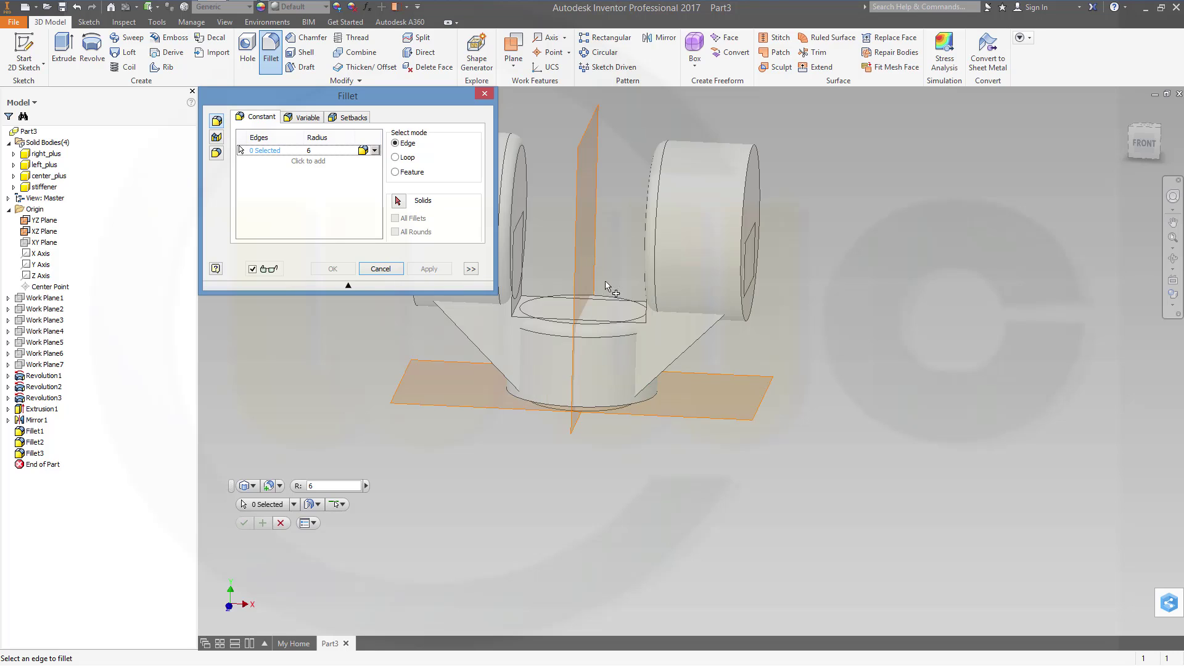
scroll(606, 287, up, 3)
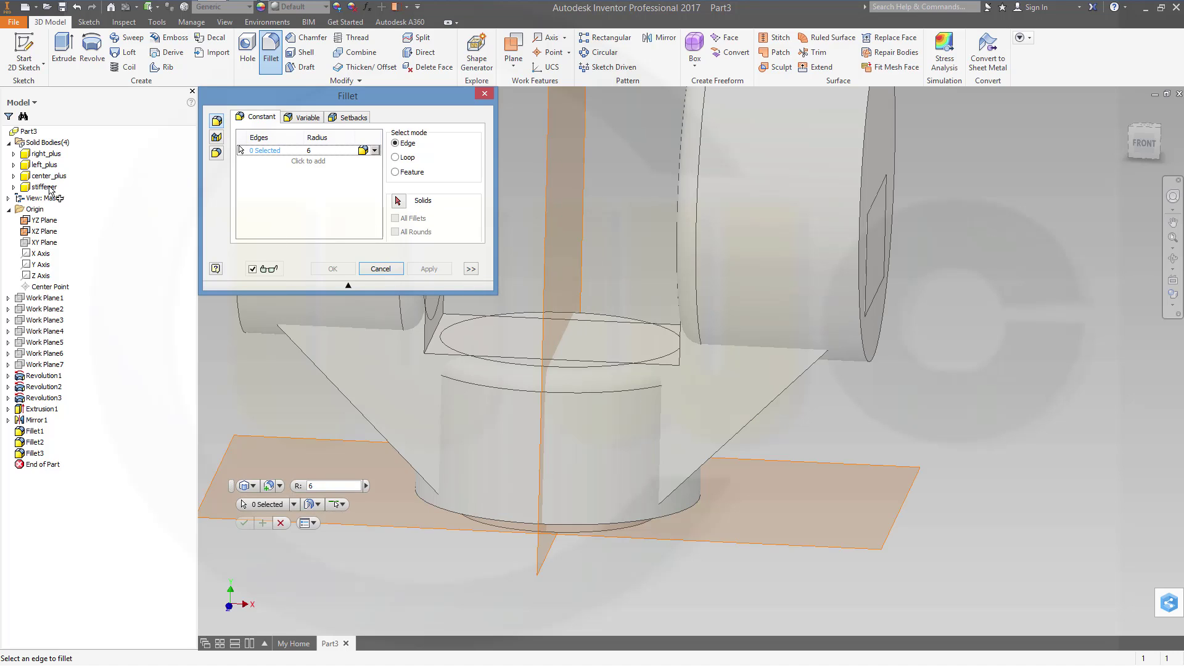
right_click(59, 155)
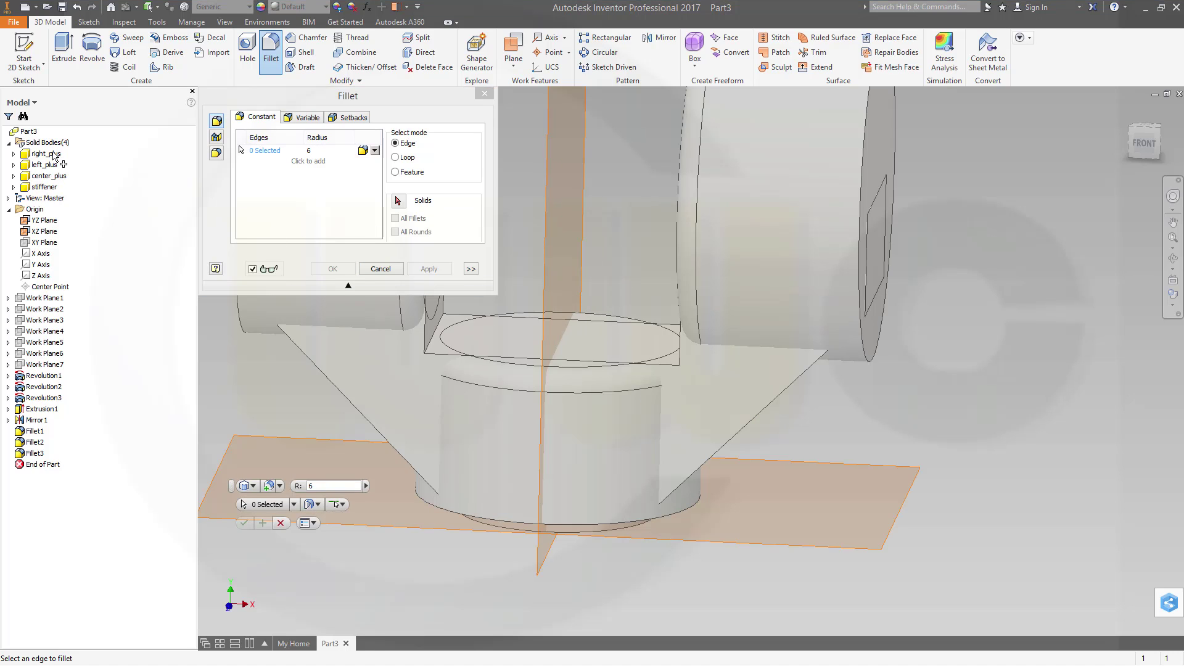
click(256, 208)
click(379, 270)
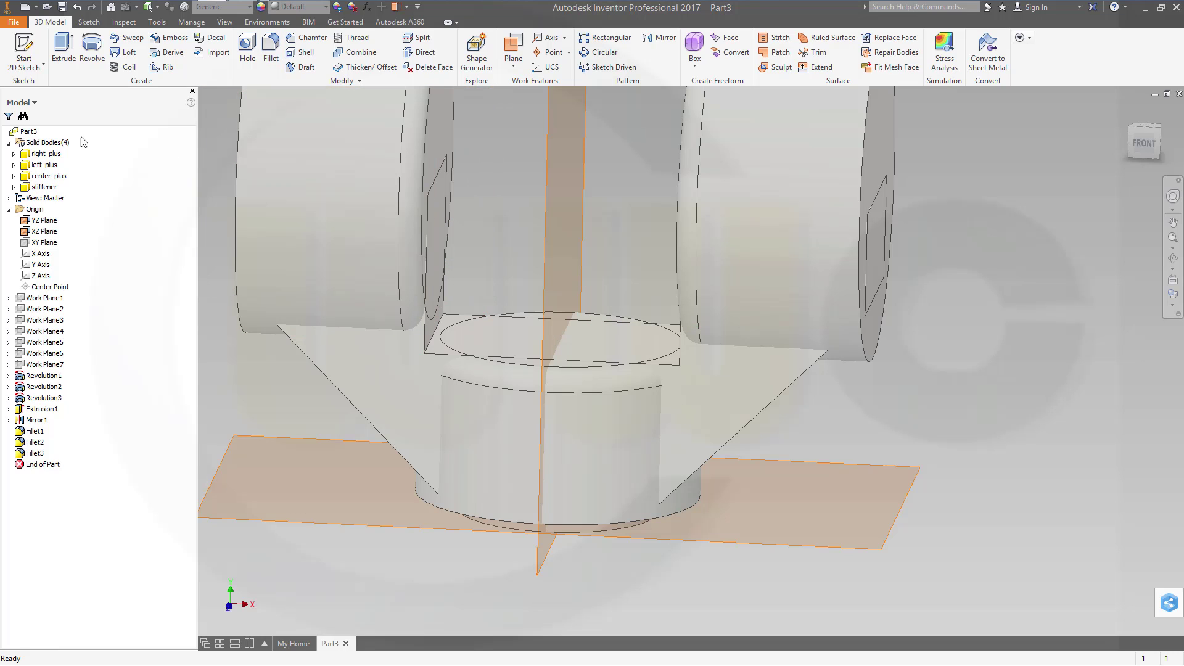
click(48, 155)
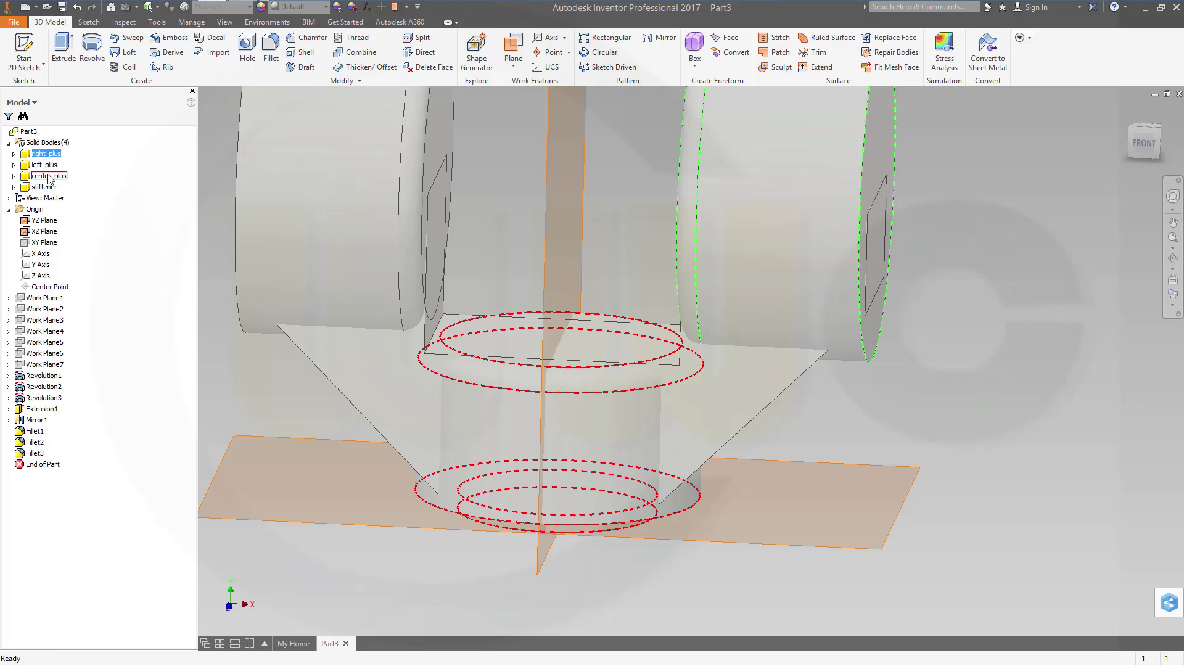
shift+click(49, 177)
right_click(48, 177)
click(68, 228)
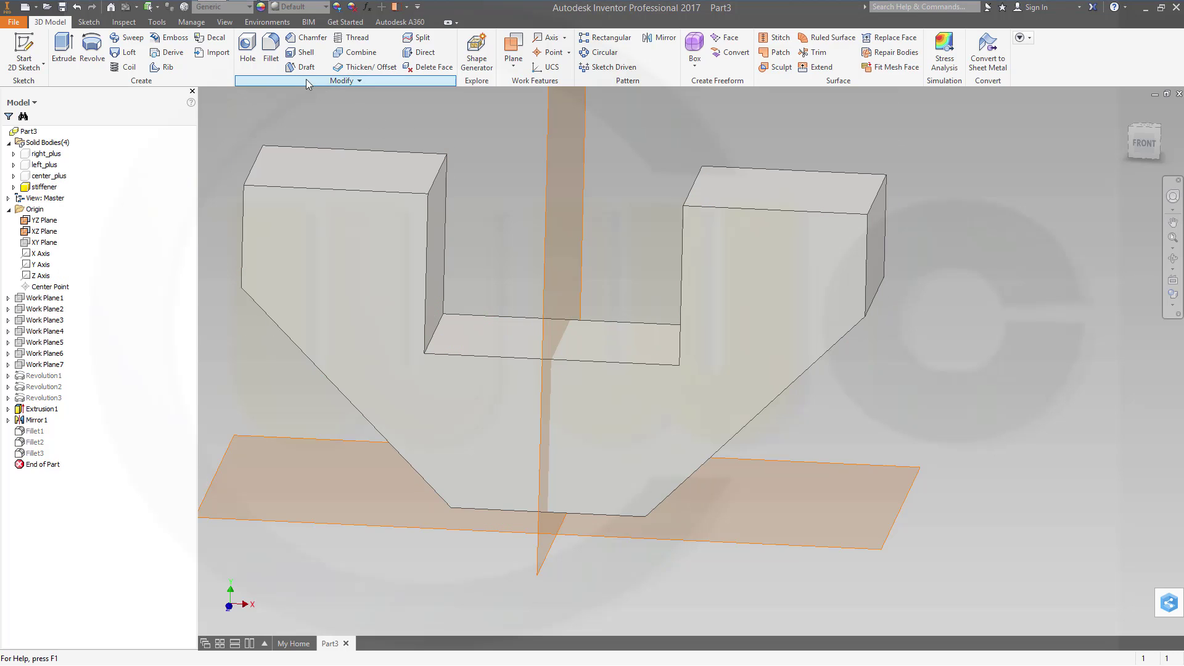
Start a constant-radius edge fillet on the stiffener body and open its radius value for editing
click(271, 50)
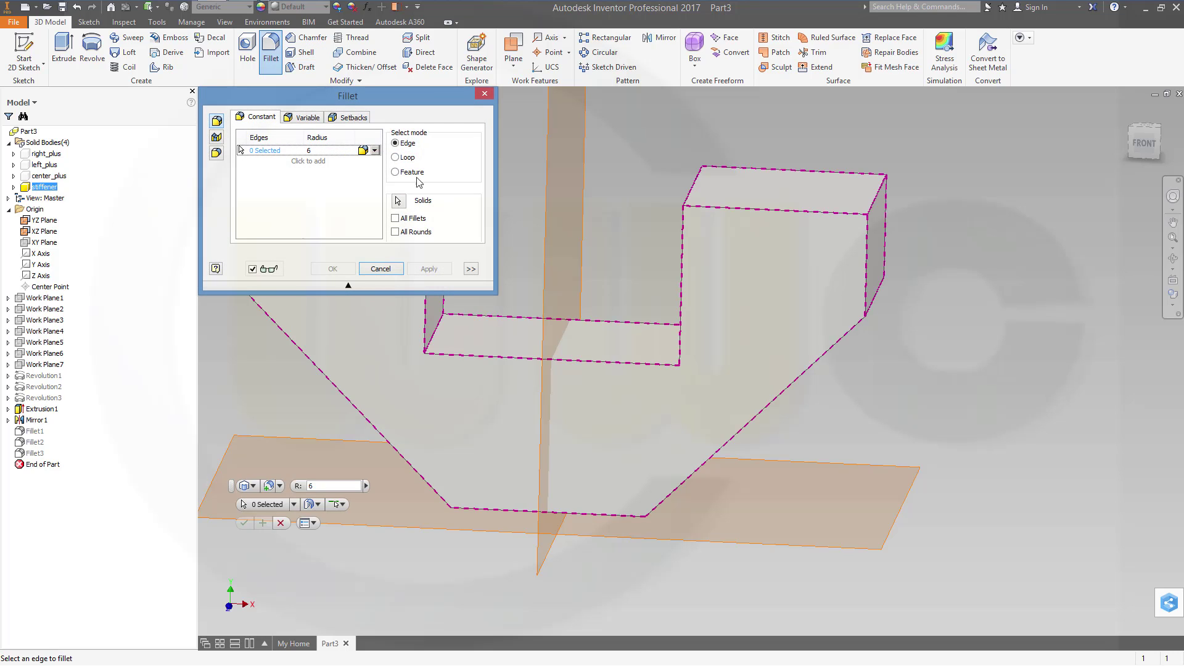
click(315, 152)
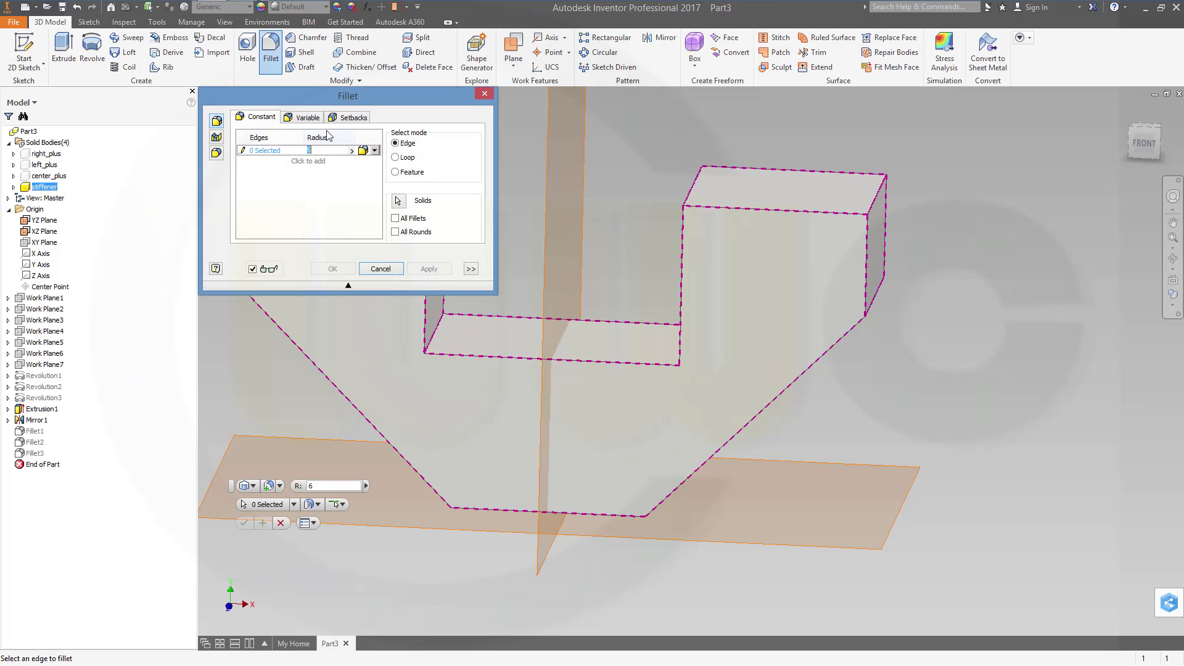